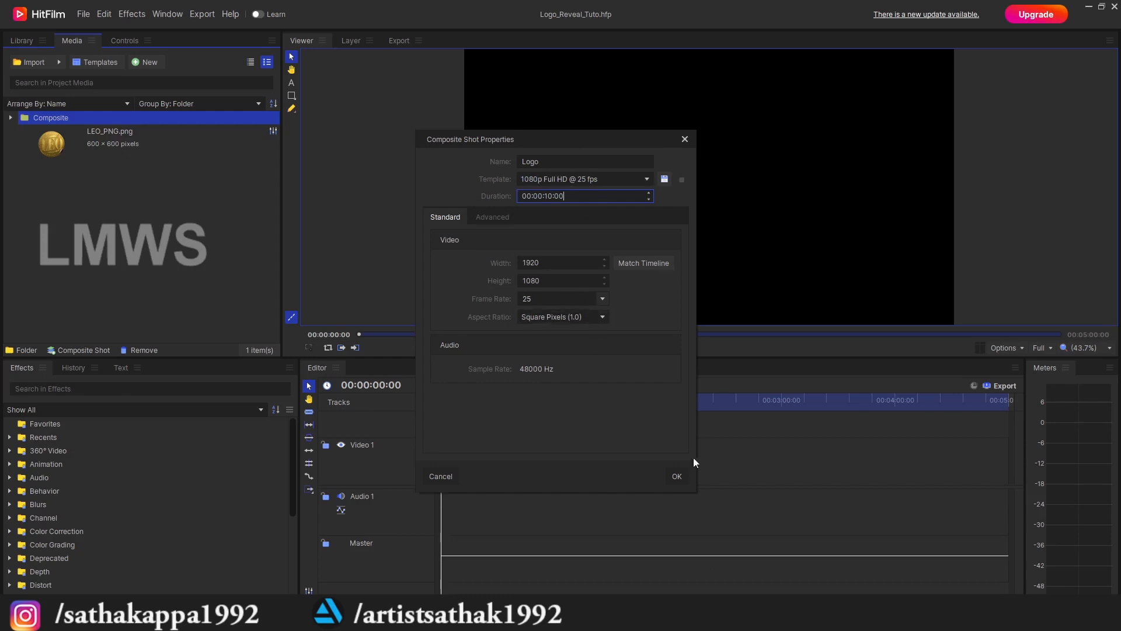
Create the Logo composite shot with the entered settings and place LEO_PNG.png as a layer in its timeline.
left_click(677, 476)
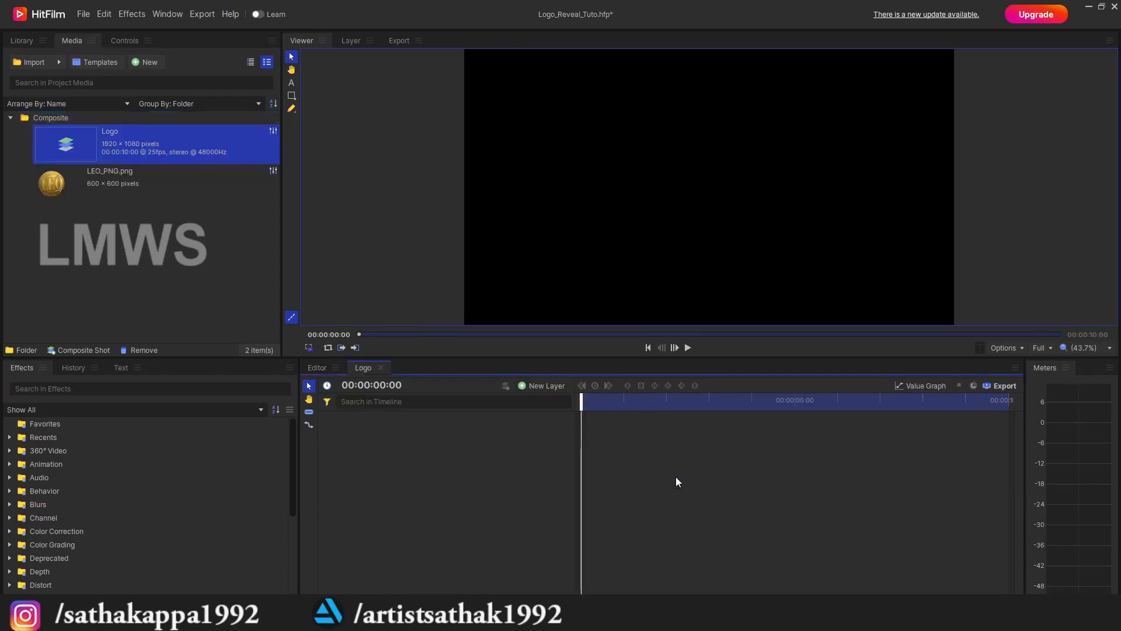
key("ctrl+s")
left_click_drag(104, 184, 439, 470)
left_click_drag(786, 264, 819, 293)
scroll(858, 254, "down", 1)
left_click(981, 166)
scroll(741, 223, "down", 1)
scroll(744, 226, "up", 1)
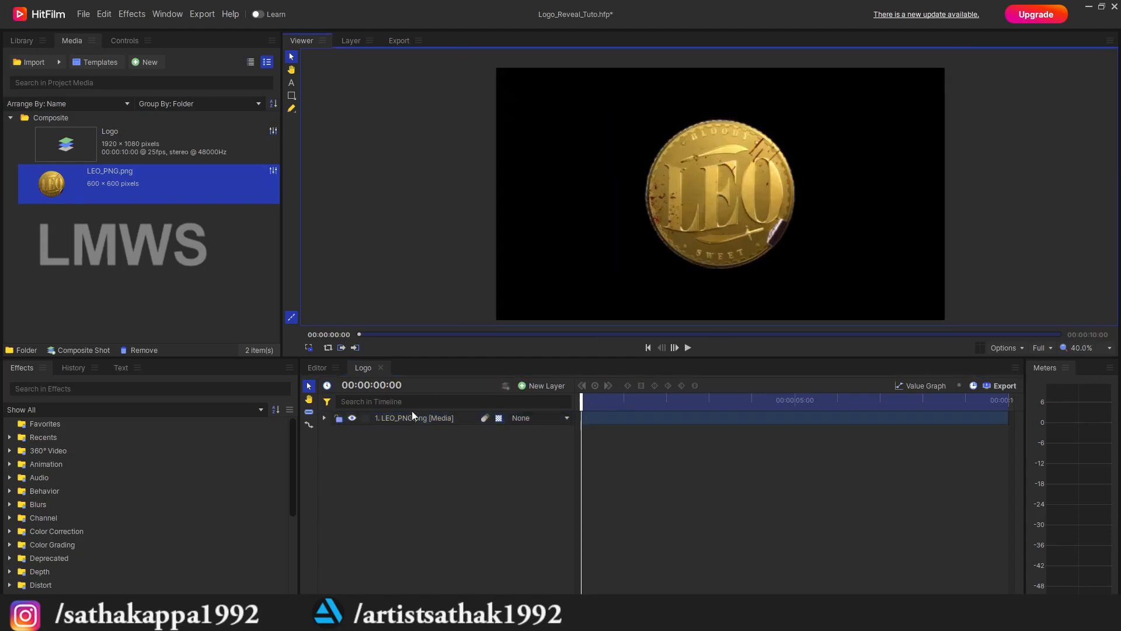
left_click(359, 366)
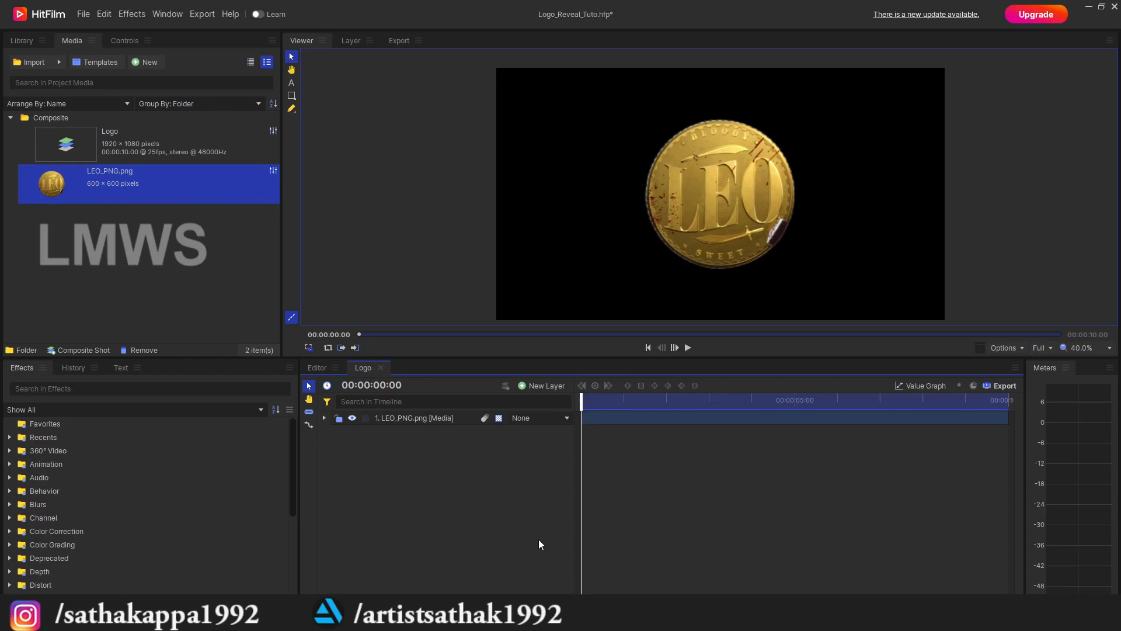
Close the Logo timeline and create a 10-second composite shot named Logo_Reveal in the Composite folder.
left_click(381, 367)
left_click(77, 117)
left_click(149, 62)
left_click(176, 75)
key("ctrl+a")
key("BackSpace")
type("Logo")
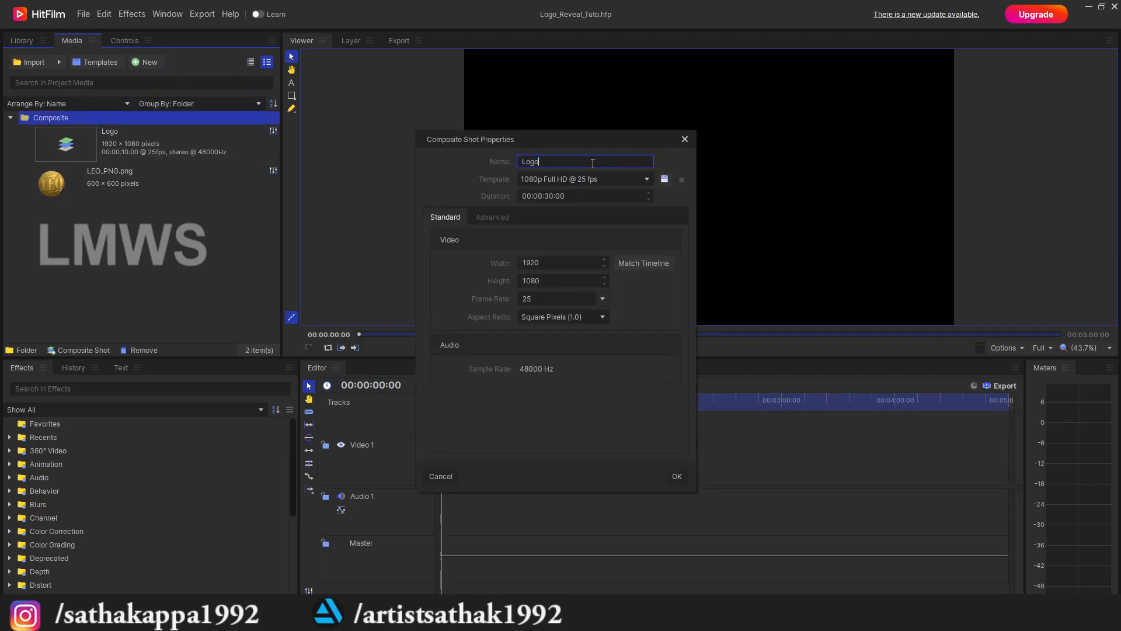
type("_Reveal")
double_click(550, 196)
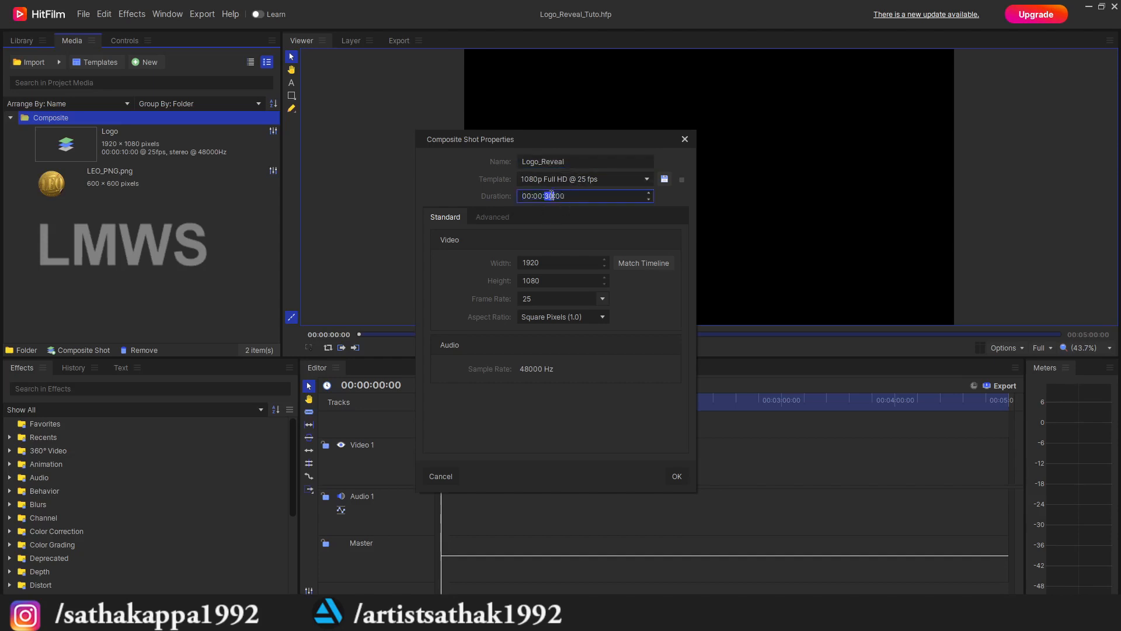
type("10")
left_click(680, 475)
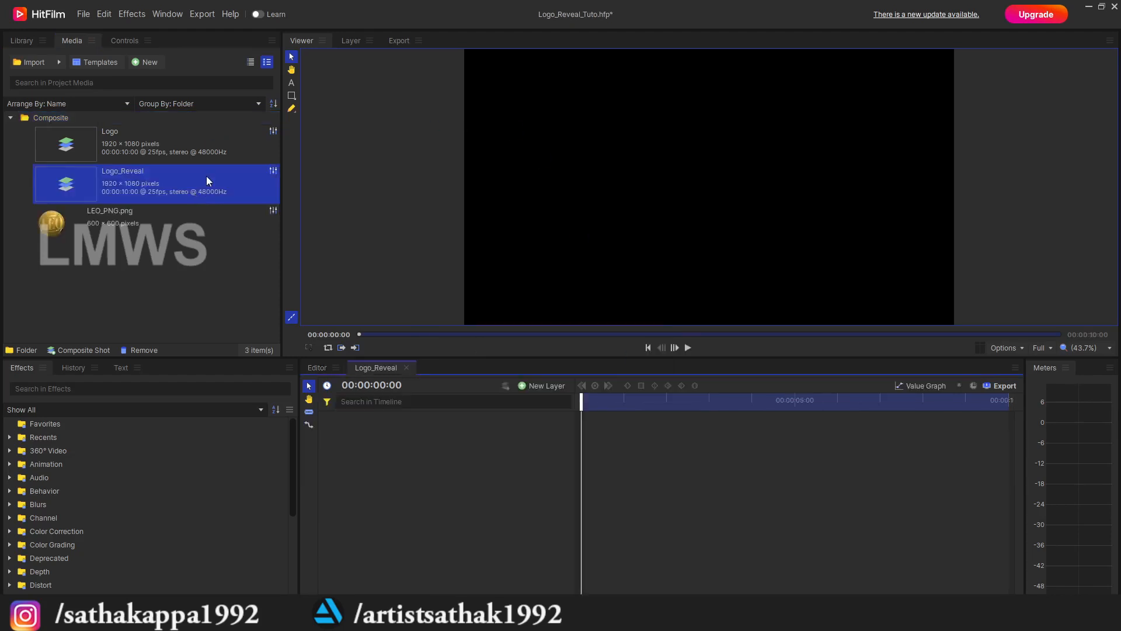
Add the Logo composite shot to the Logo_Reveal timeline and create a white plane named White above it.
left_click(158, 142)
left_click_drag(167, 178, 447, 452)
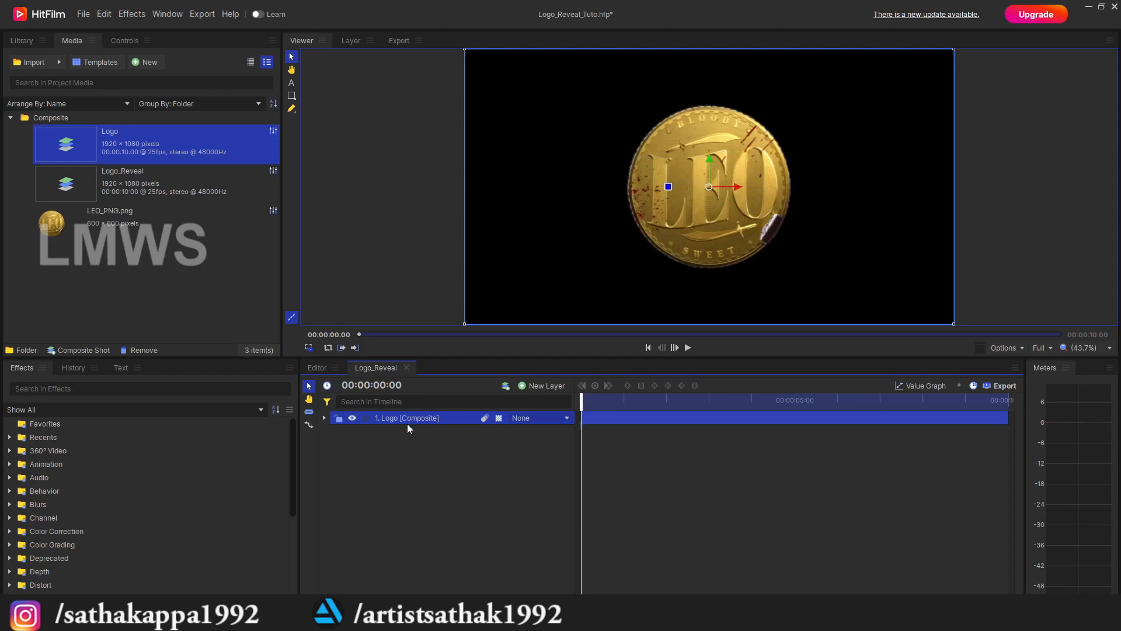
left_click(544, 387)
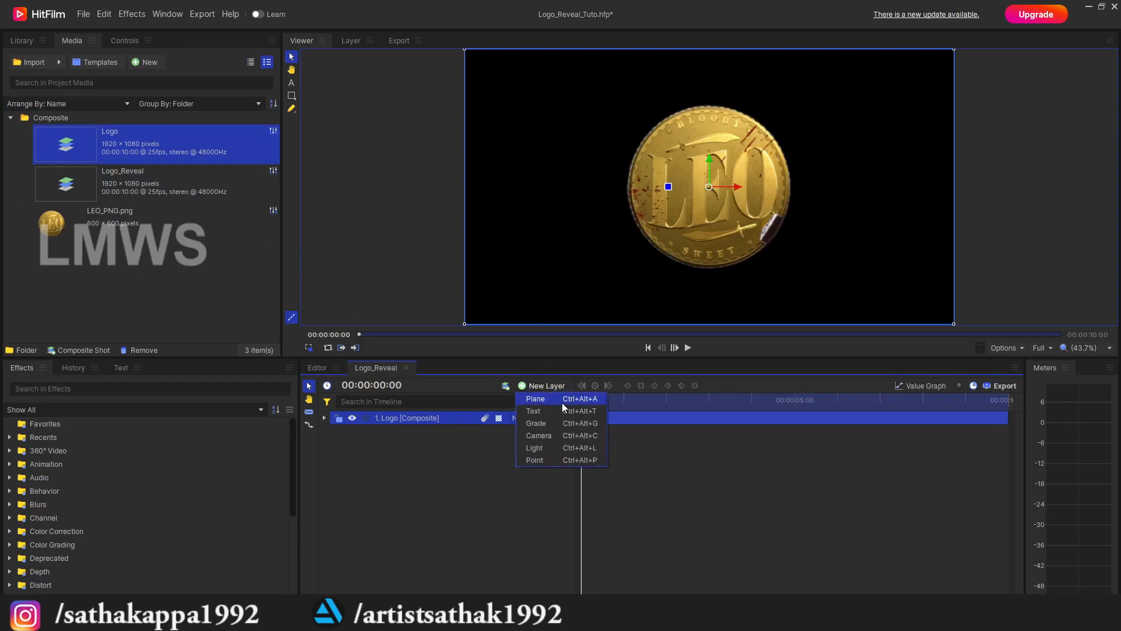
left_click(559, 400)
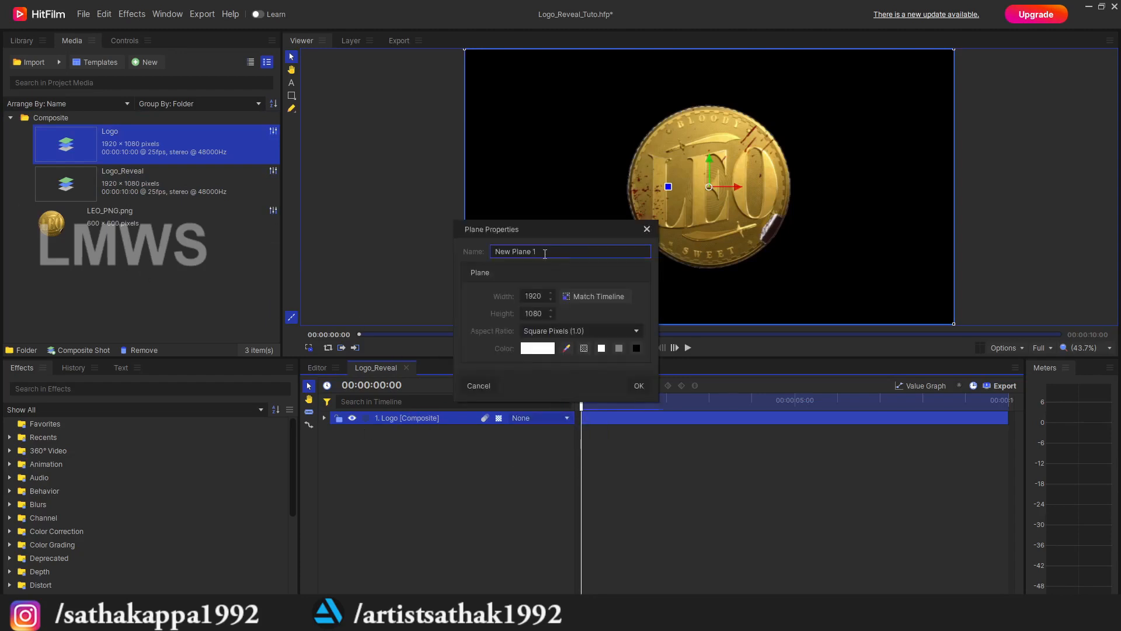
key("ctrl+a")
type("White")
left_click(641, 390)
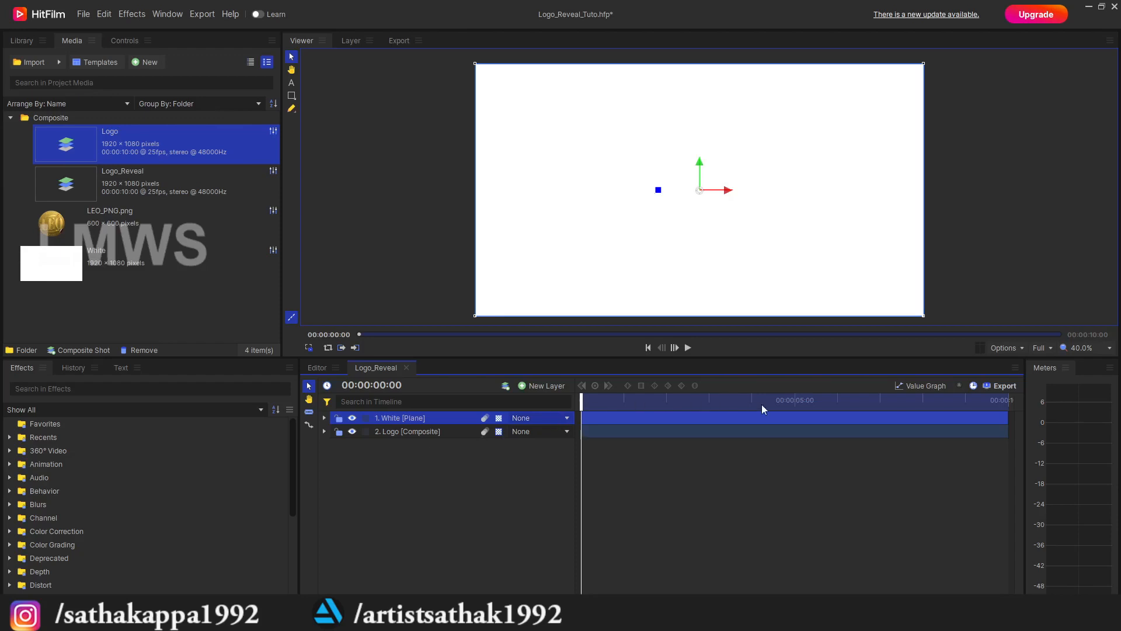
Keyframe the White plane's position at 0, 0 at 00:00:05:00 and at -1930, 0 at 00:00:01:00.
left_click_drag(627, 403, 795, 409)
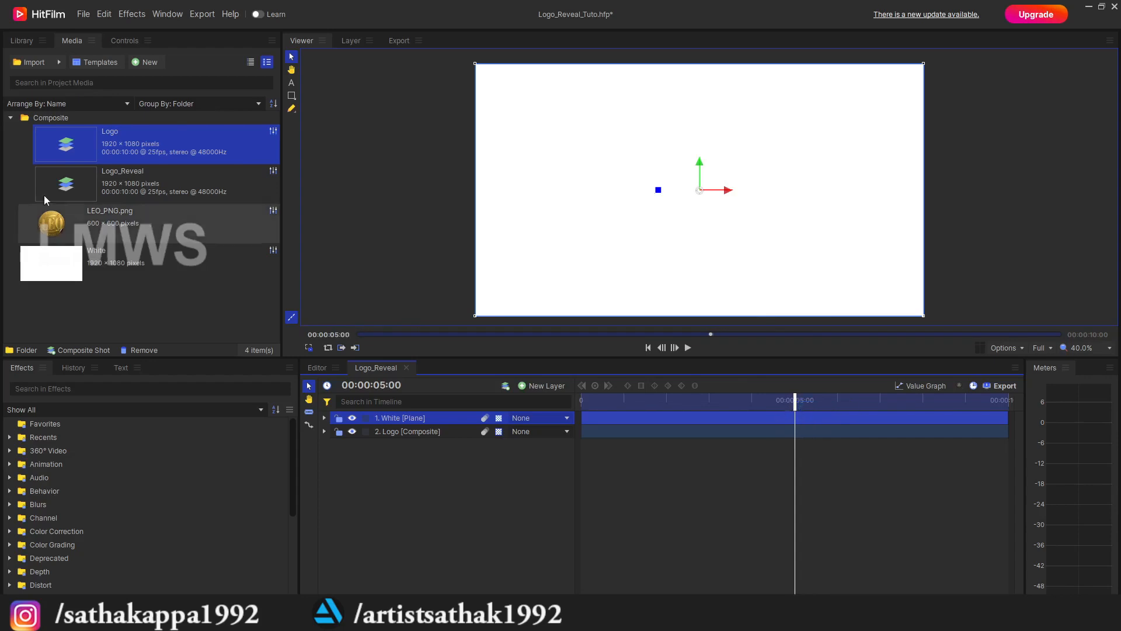
left_click(121, 41)
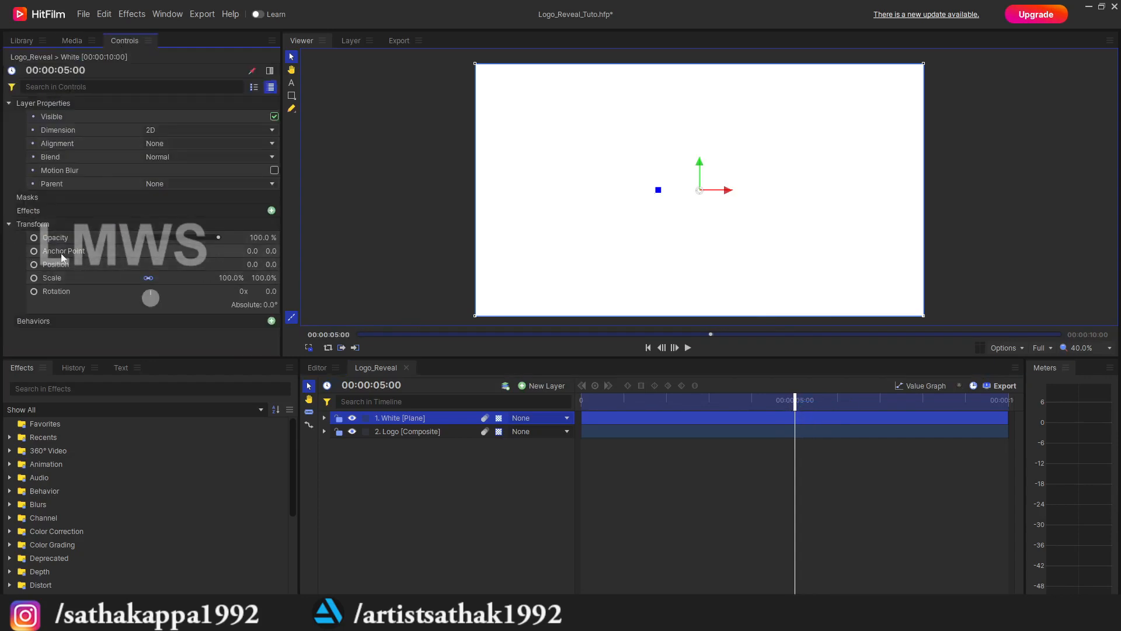
left_click(33, 266)
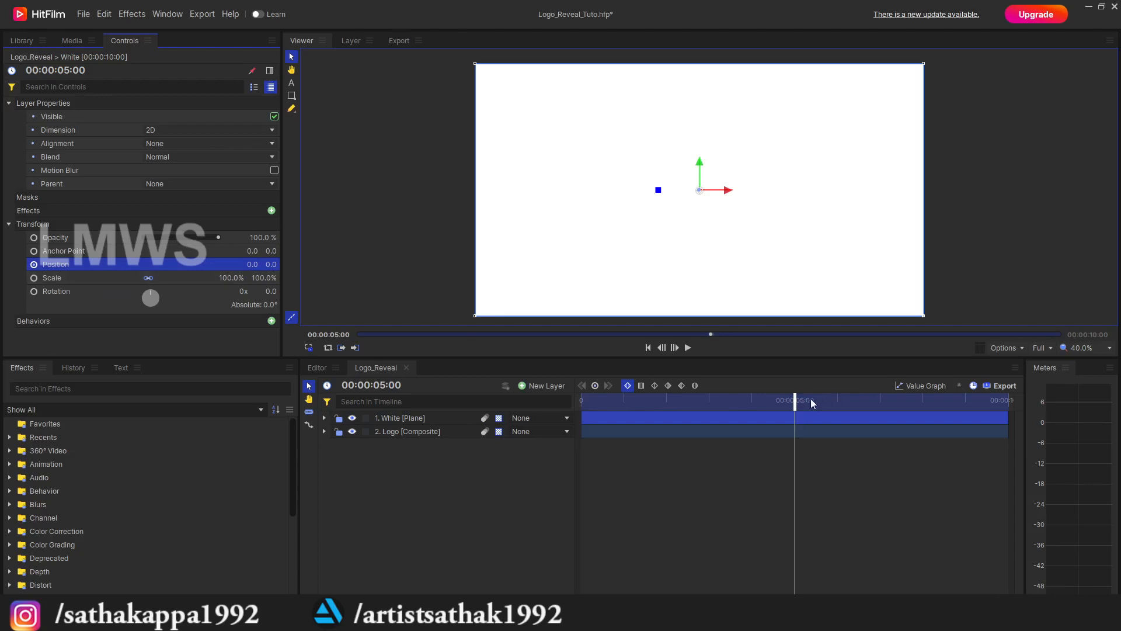
left_click_drag(795, 400, 624, 409)
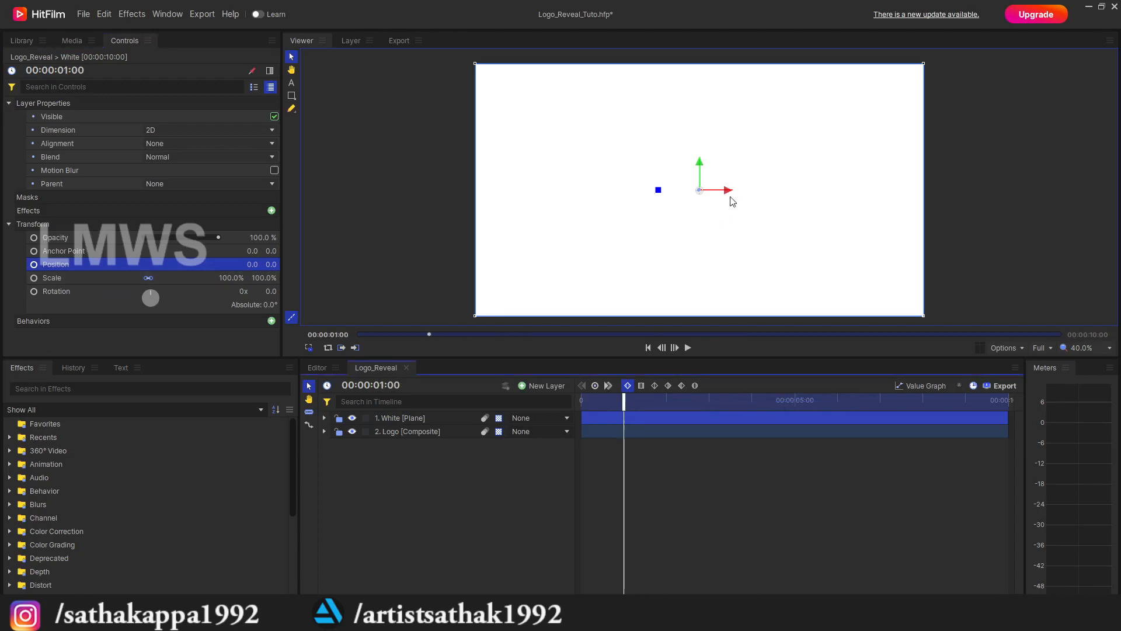
left_click_drag(724, 190, 276, 215)
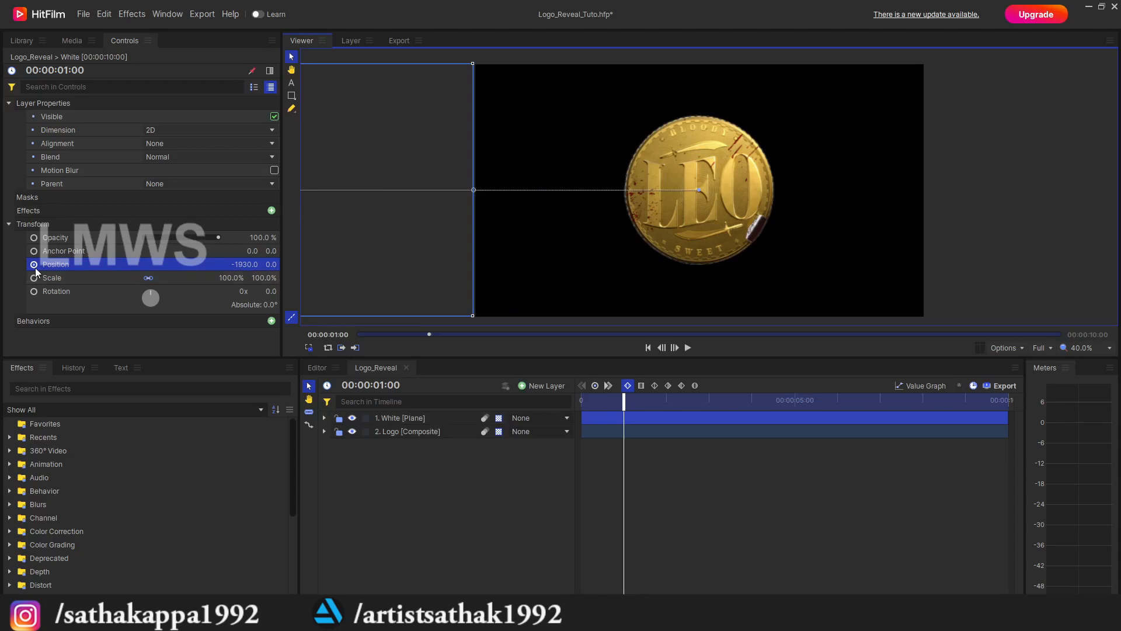
Preview the White plane's slide across the logo, save the project, and park the playhead at 00:00:03:02.
left_click(479, 495)
key("space")
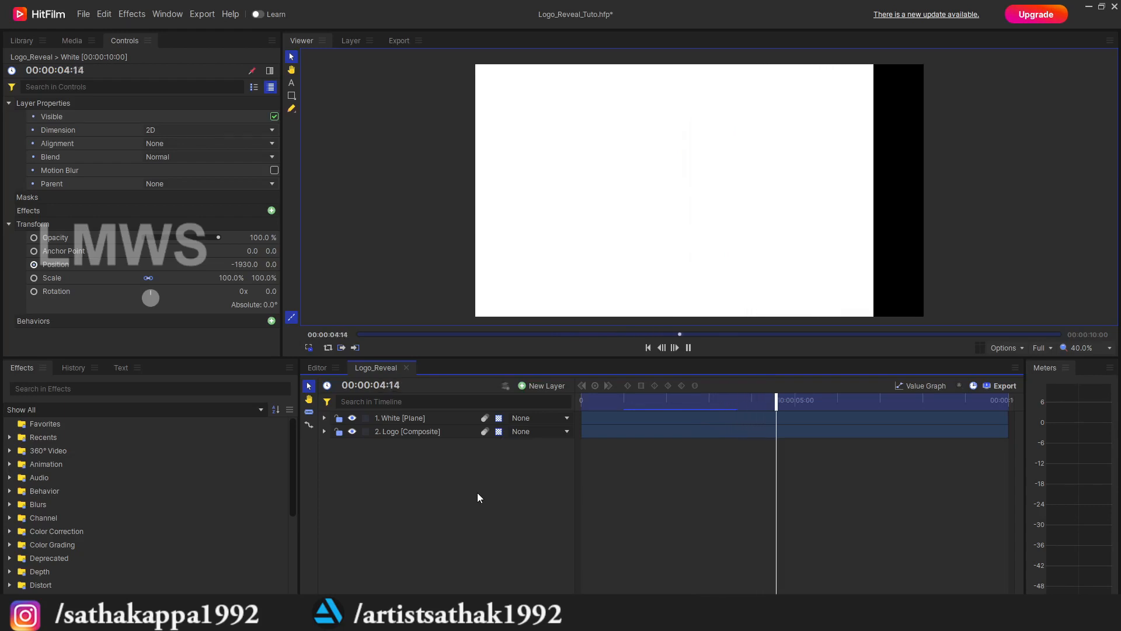
key("space")
left_click(623, 402)
key("ctrl+s")
left_click_drag(689, 403, 713, 402)
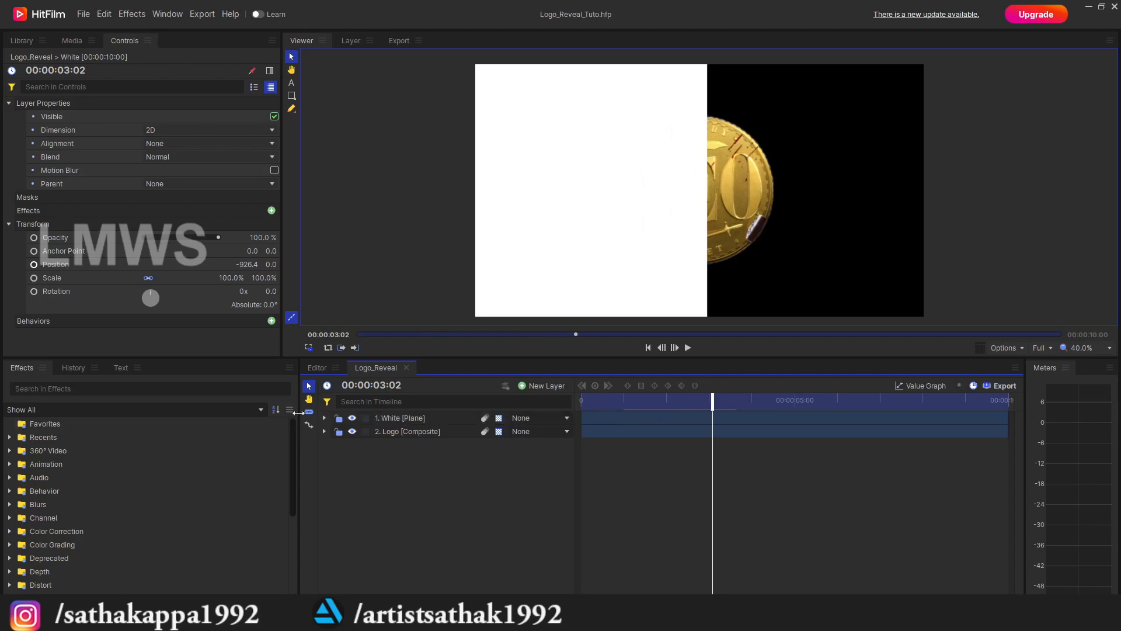
Hide the White plane and apply the Set Matte effect to the Logo layer.
left_click(352, 418)
left_click(110, 389)
type("set")
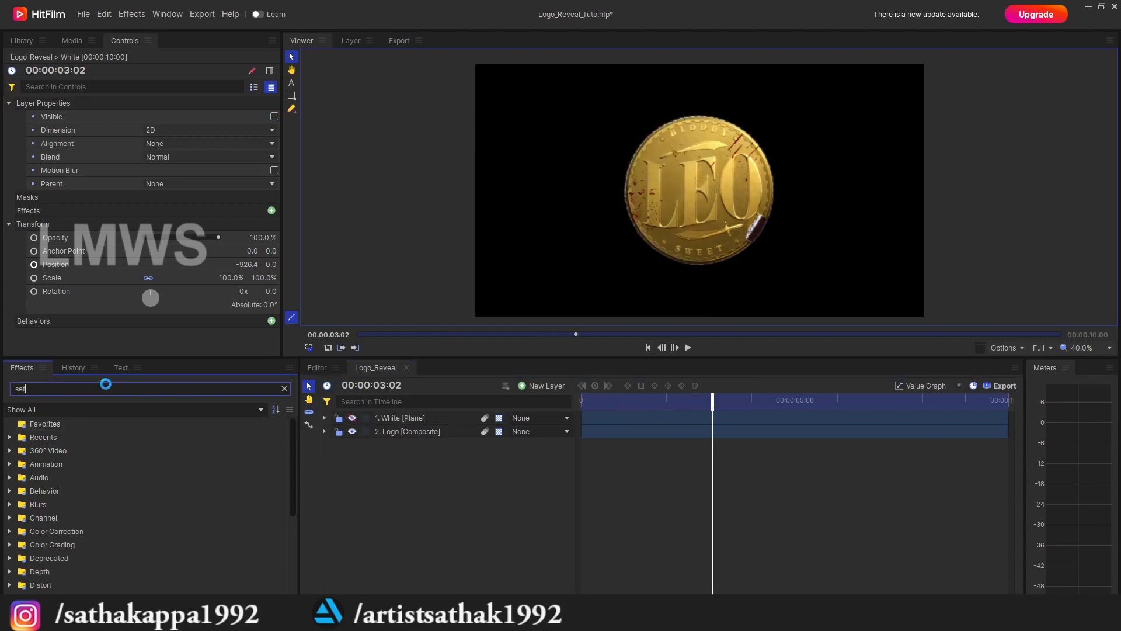
left_click(62, 438)
left_click_drag(61, 440, 66, 441)
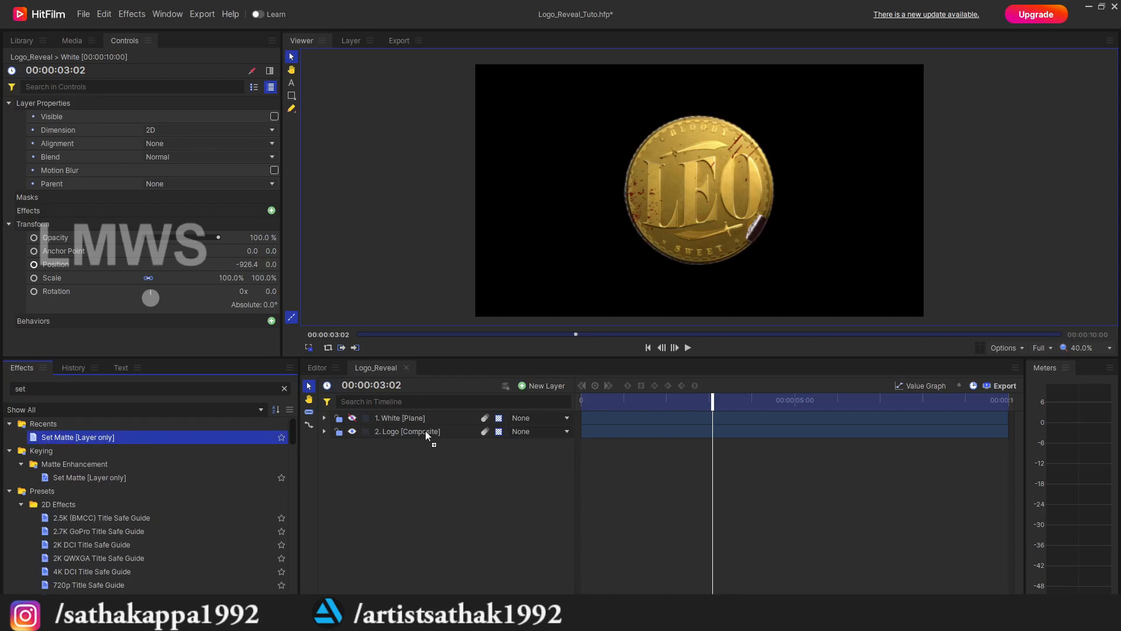
left_click_drag(425, 430, 425, 429)
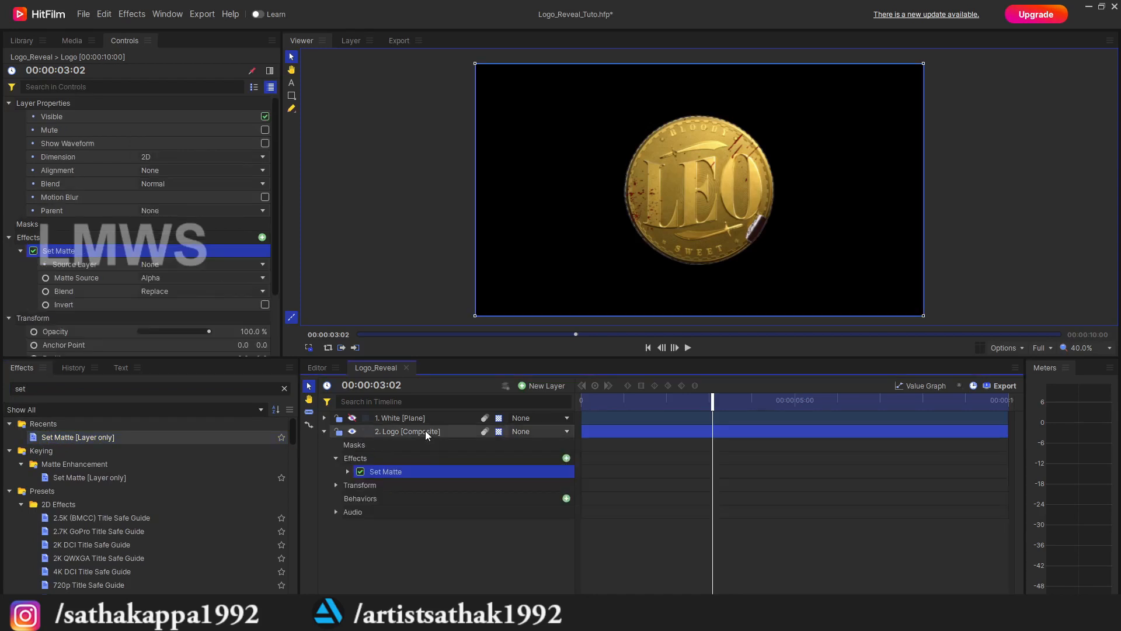
Set the Set Matte source layer to White, check the logo wipe, and save the project.
left_click(347, 471)
left_click(500, 485)
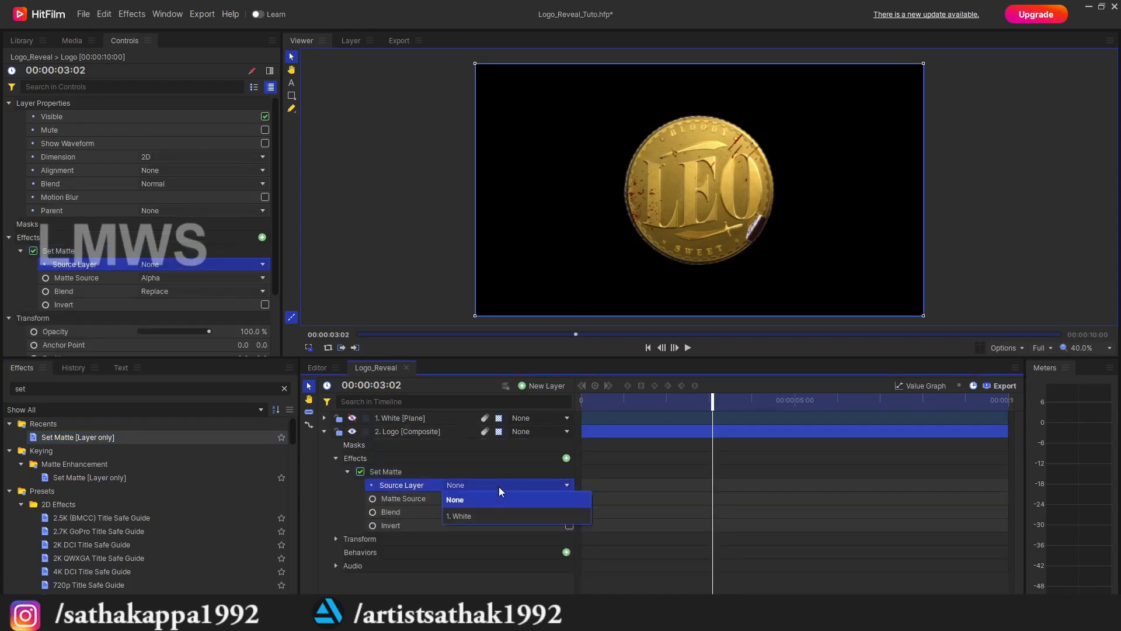
left_click(478, 516)
left_click(324, 431)
left_click_drag(643, 400, 759, 425)
key("ctrl+s")
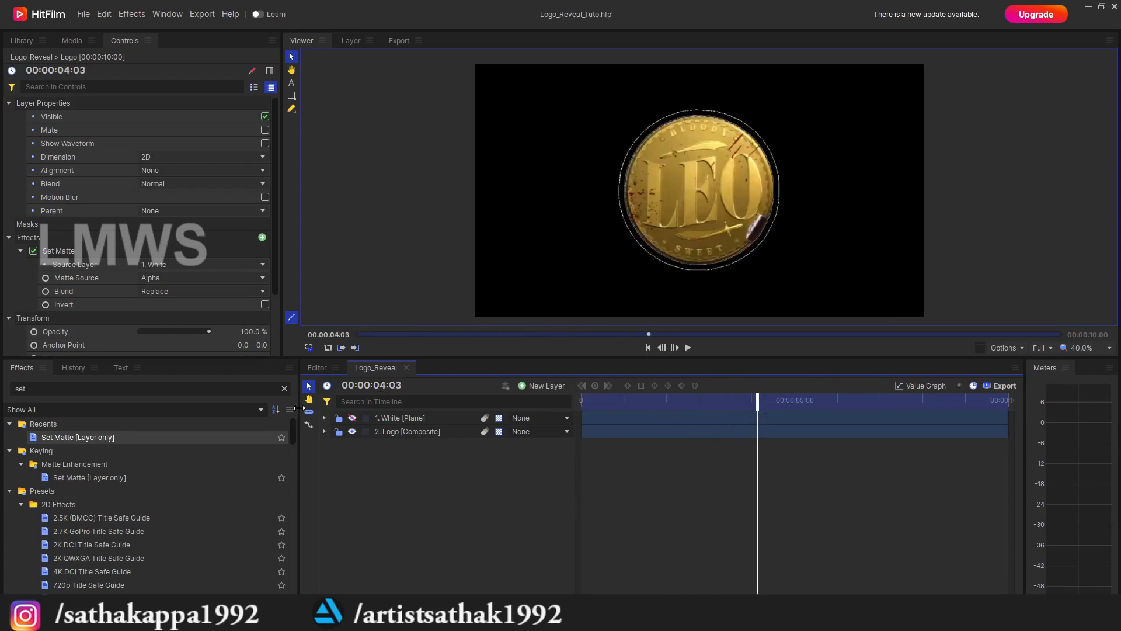
Find the Time Displacement effect, apply it to the Logo layer, and expand its settings.
left_click(713, 401)
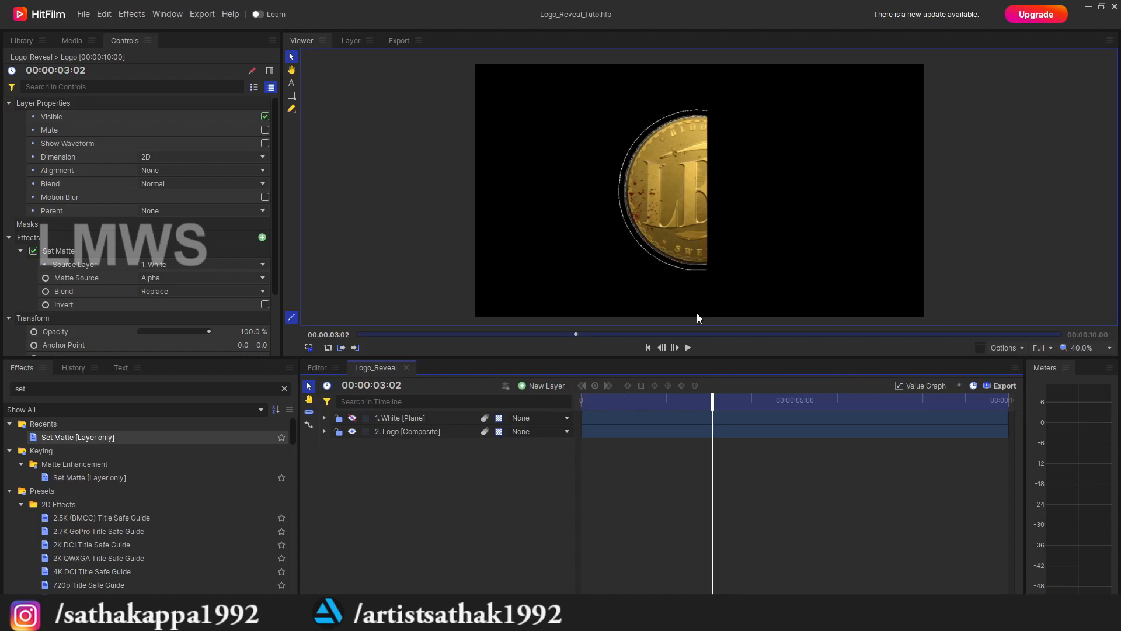
double_click(95, 387)
type("time d")
left_click_drag(53, 507, 367, 455)
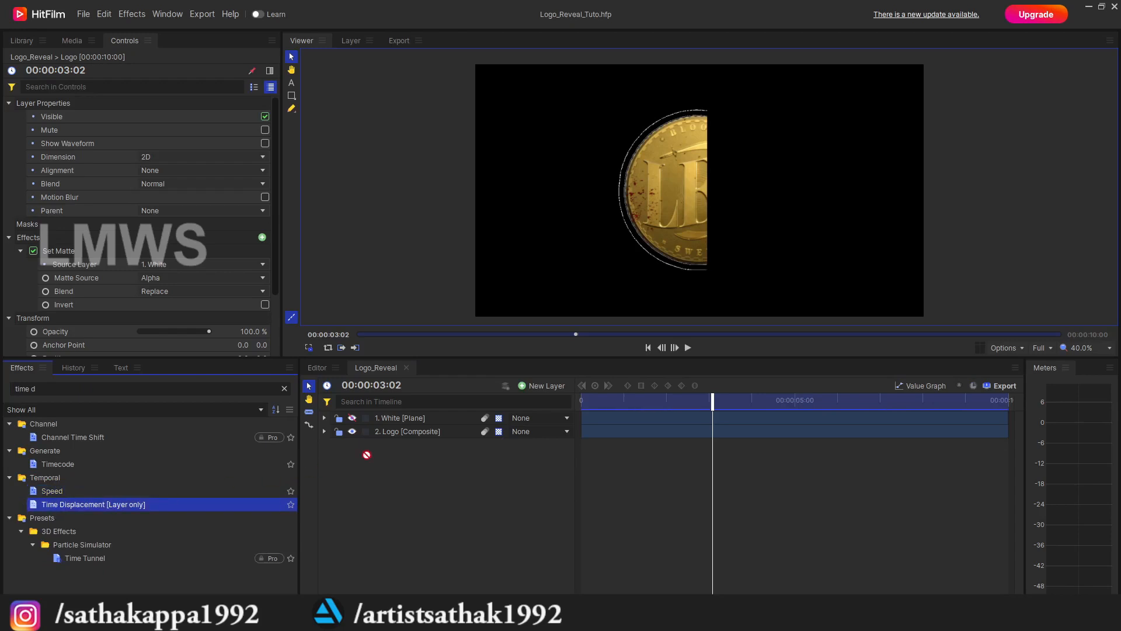
left_click_drag(419, 429, 418, 429)
left_click(347, 471)
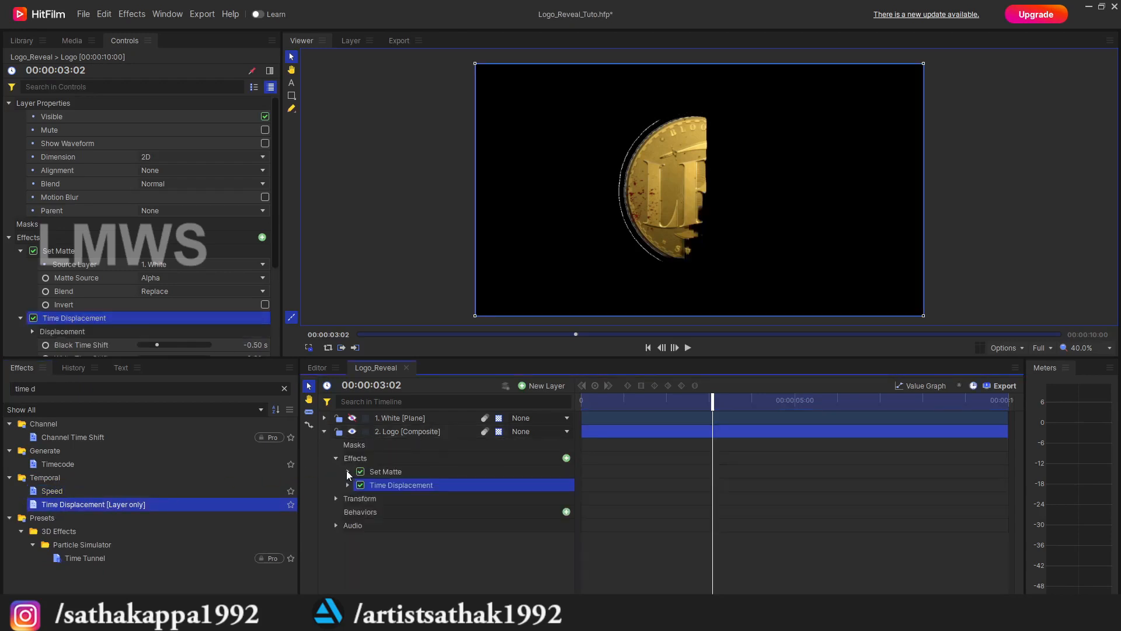
left_click(347, 485)
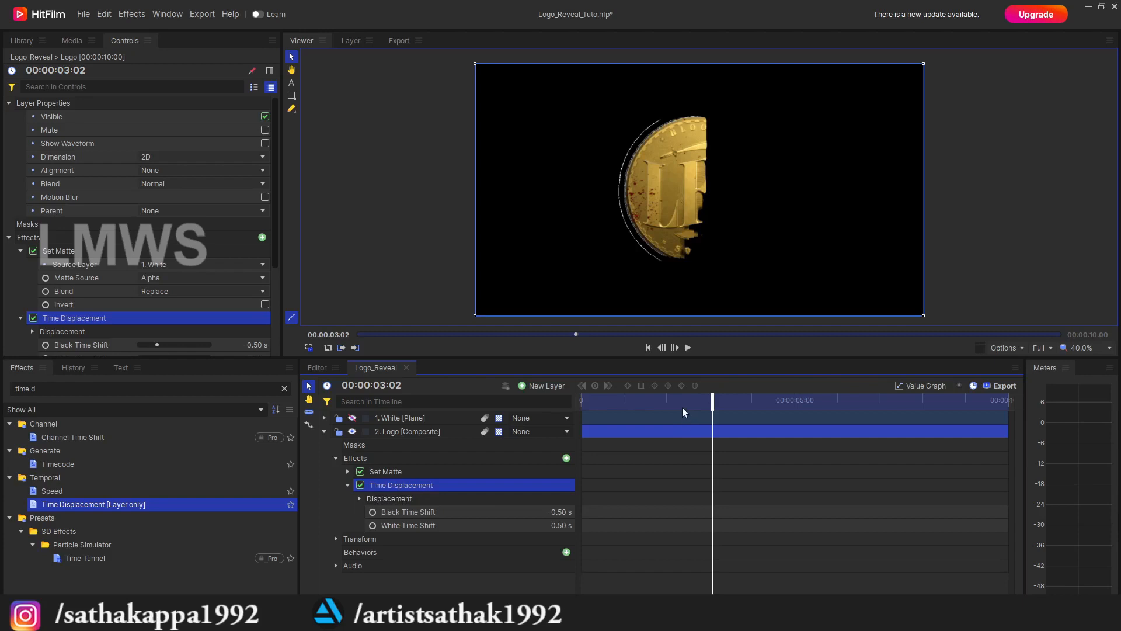
Preview the displaced wipe, and set White Time Shift to 0.30 s and Black Time Shift to -0.40 s.
left_click(659, 402)
key("space")
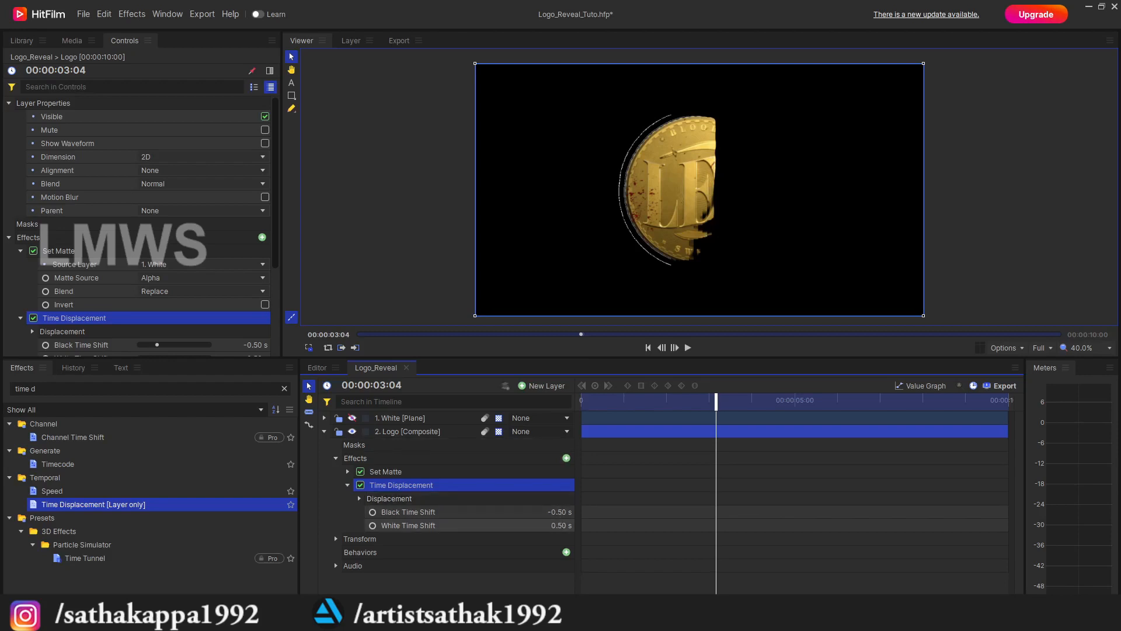
left_click_drag(560, 525, 567, 526)
left_click_drag(568, 526, 571, 525)
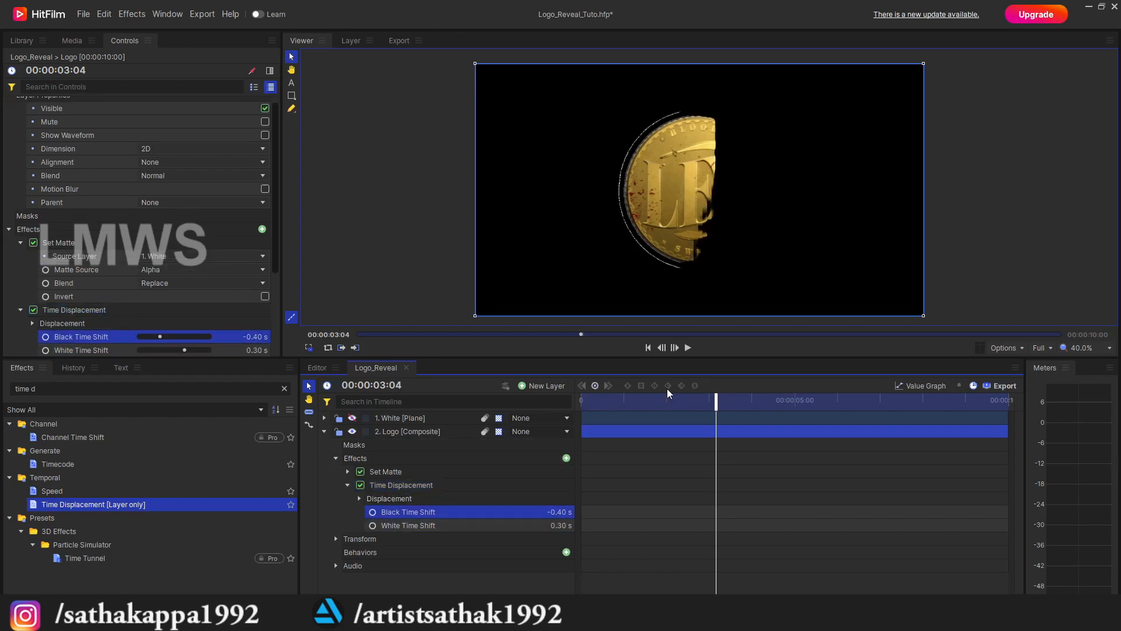
Play back the logo reveal with the adjusted time shifts and save the project.
left_click(650, 402)
key("space")
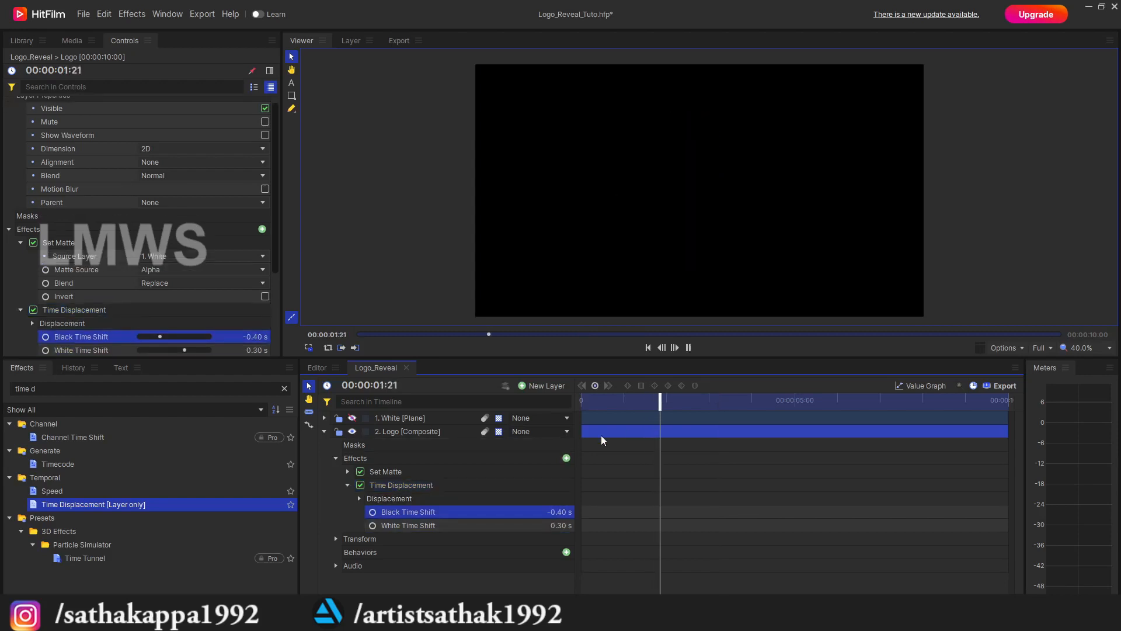
key("space")
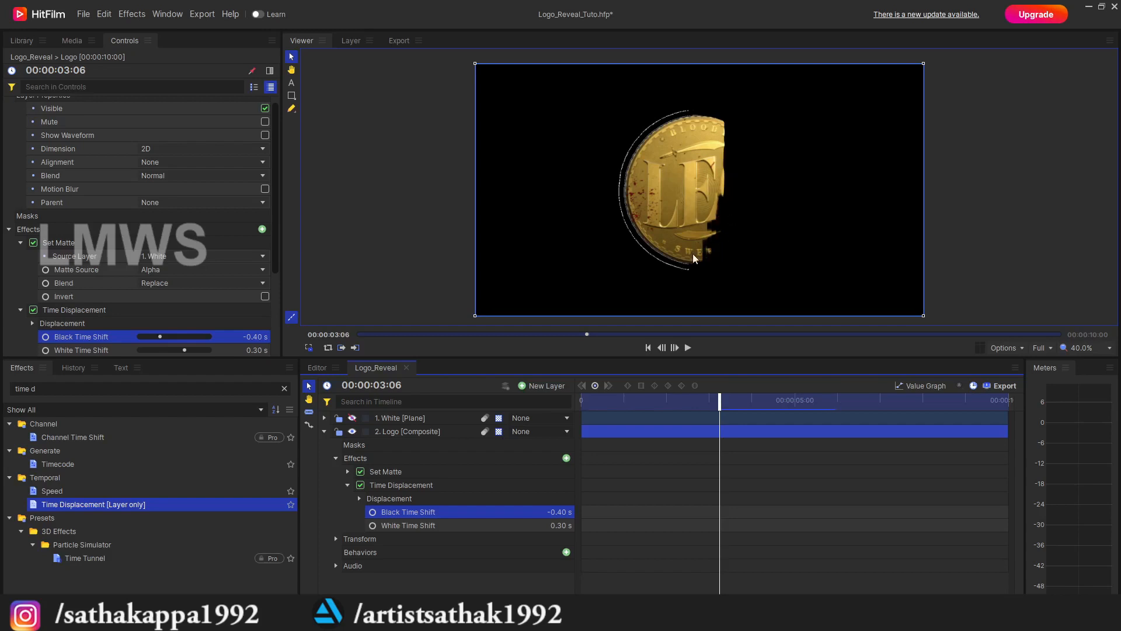
key("space")
key("space")
key("ctrl+s")
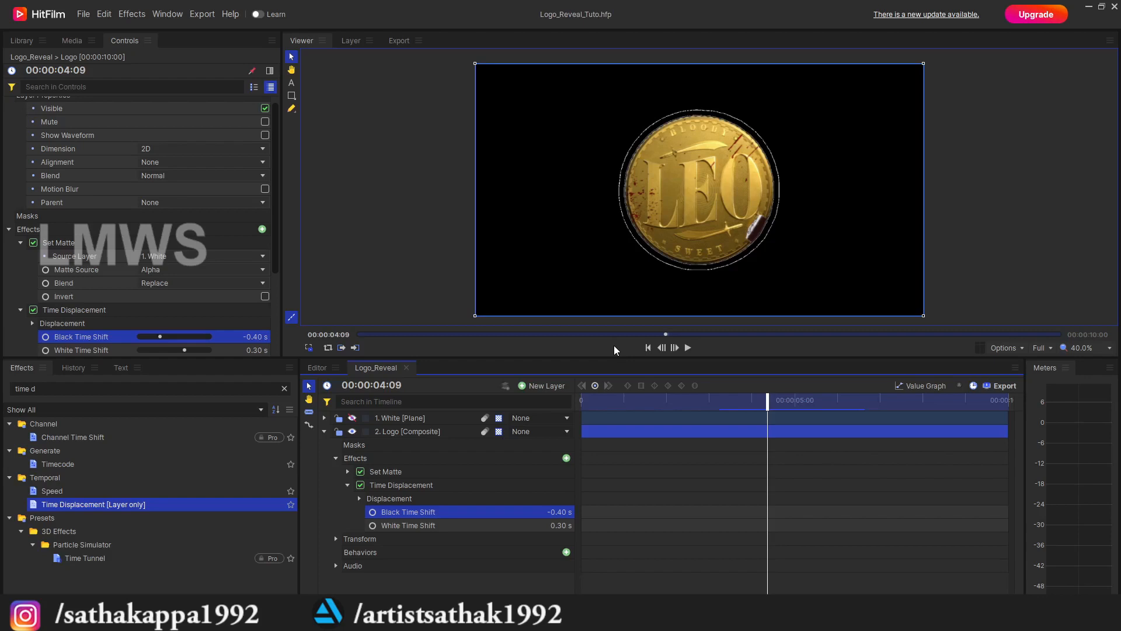
Close the Logo_Reveal timeline and create a composite shot named Logo_Reveal_matte in the Composite folder with a duration of 00:00:10:00.
left_click(408, 369)
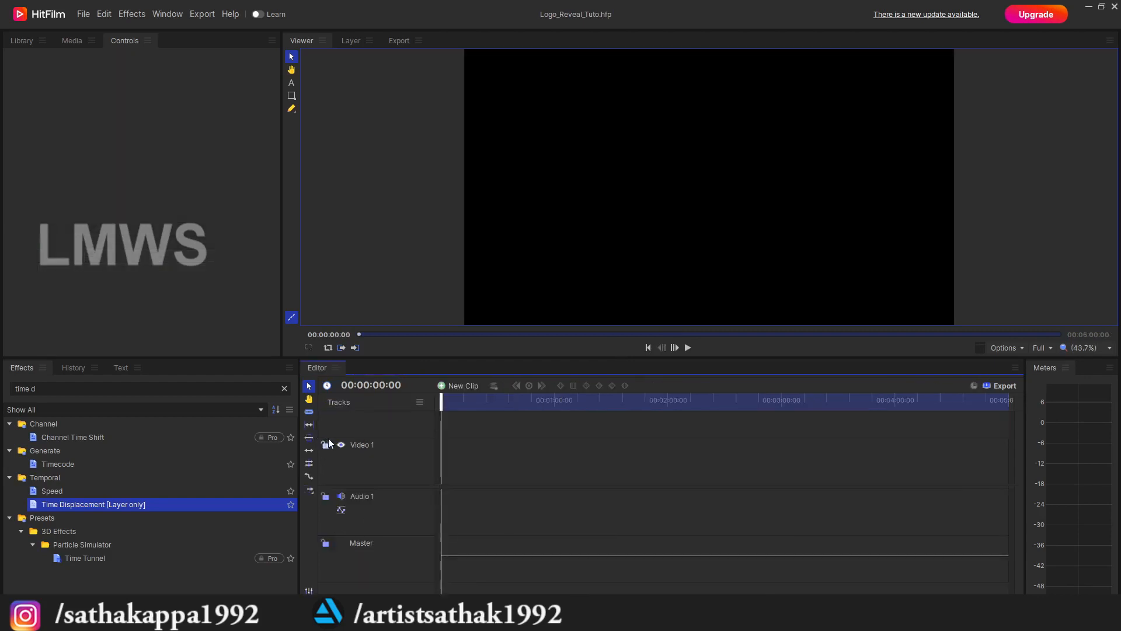
left_click(83, 39)
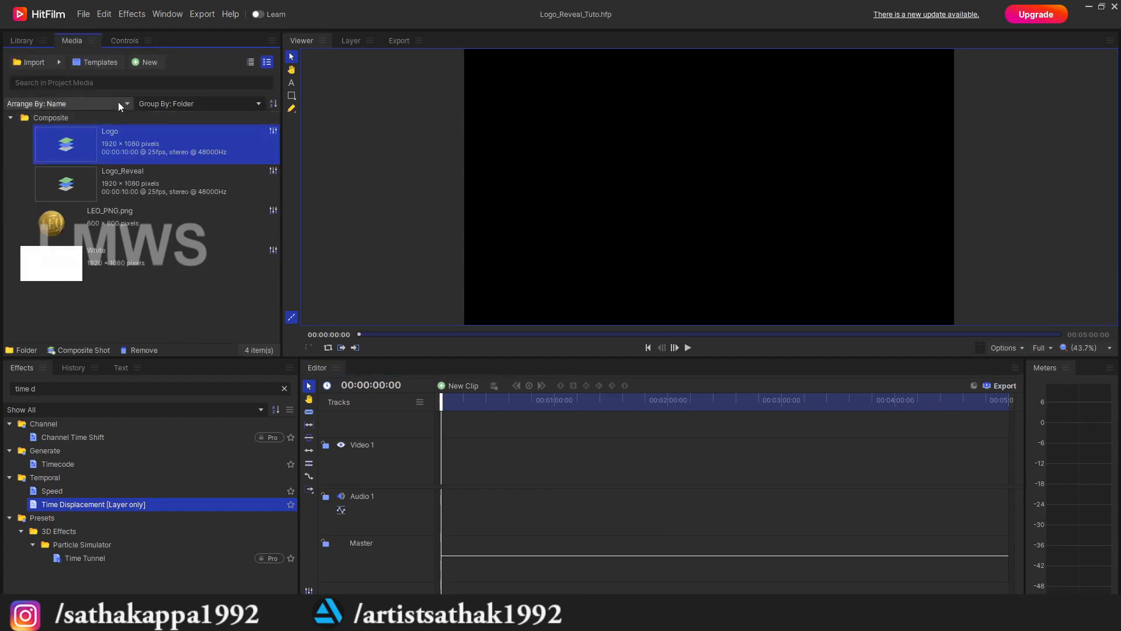
left_click(100, 117)
left_click(146, 62)
left_click(198, 77)
key("ctrl+a")
type("Logo_Reveal")
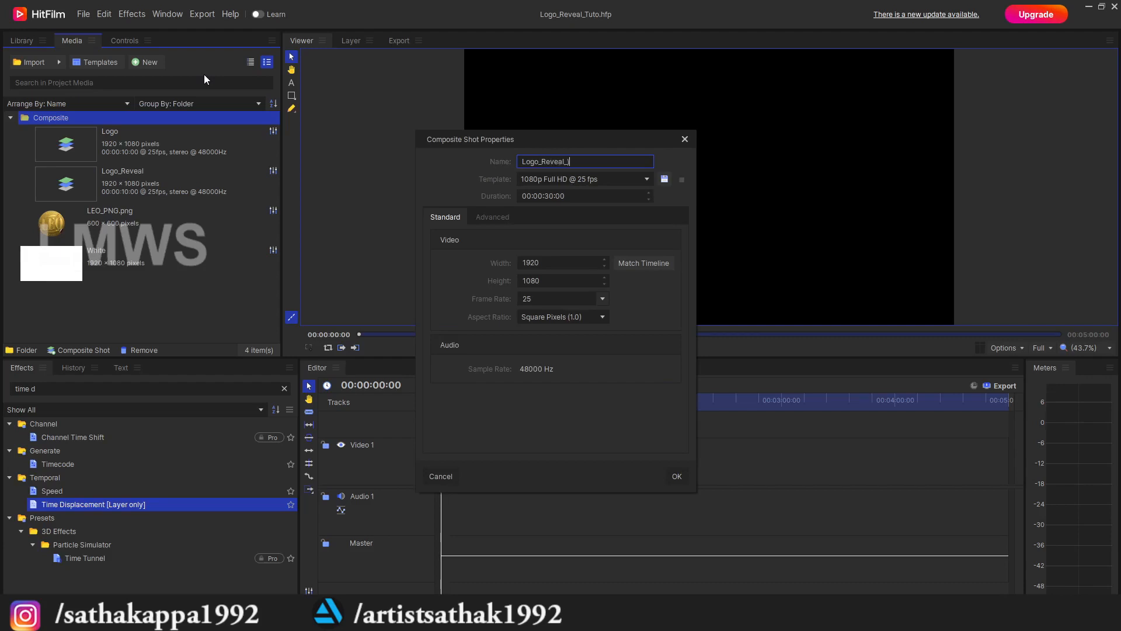
type("_matte")
left_click(544, 197)
left_click_drag(545, 196, 550, 197)
type("1")
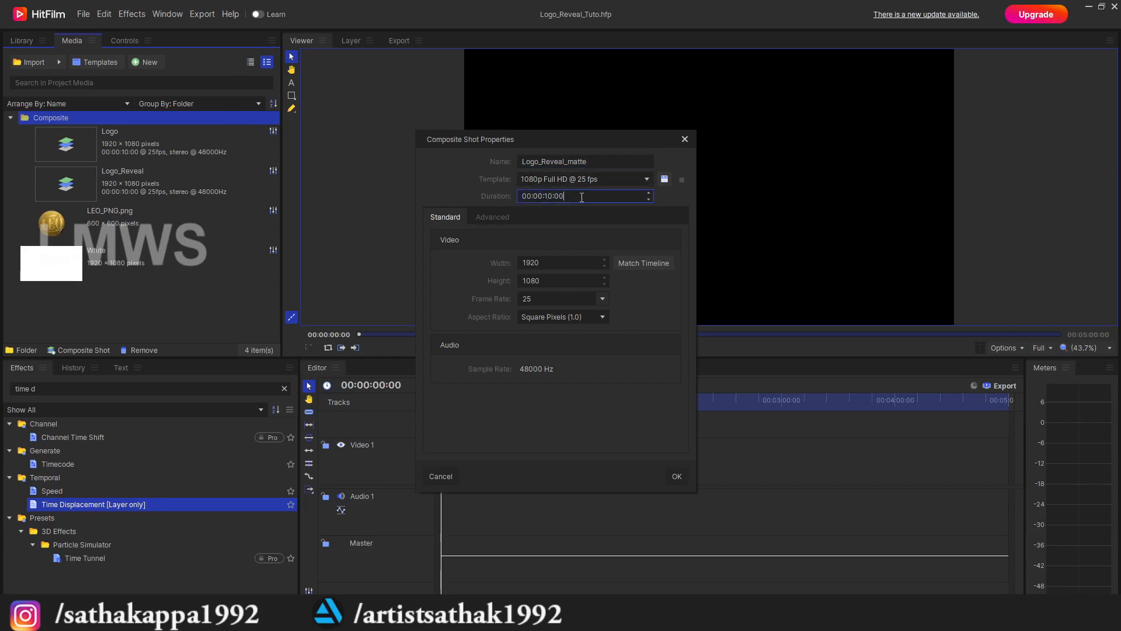
left_click(678, 476)
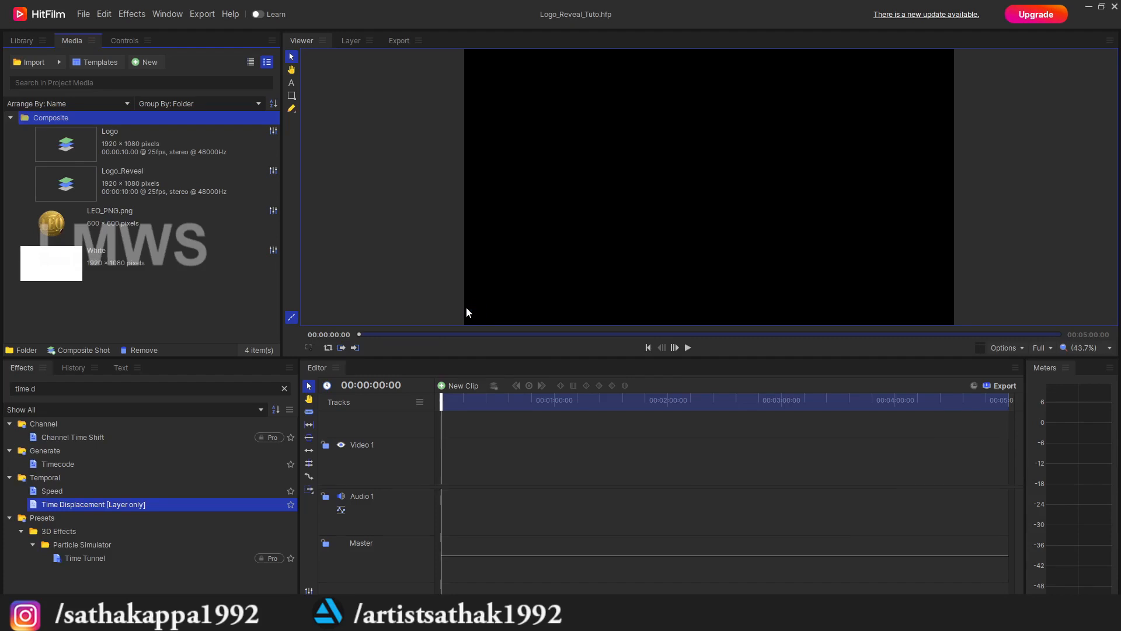
Add the Logo_Reveal composite to the Logo_Reveal_matte timeline, go to about 00:00:03:10, and save the project.
left_click_drag(147, 195, 463, 476)
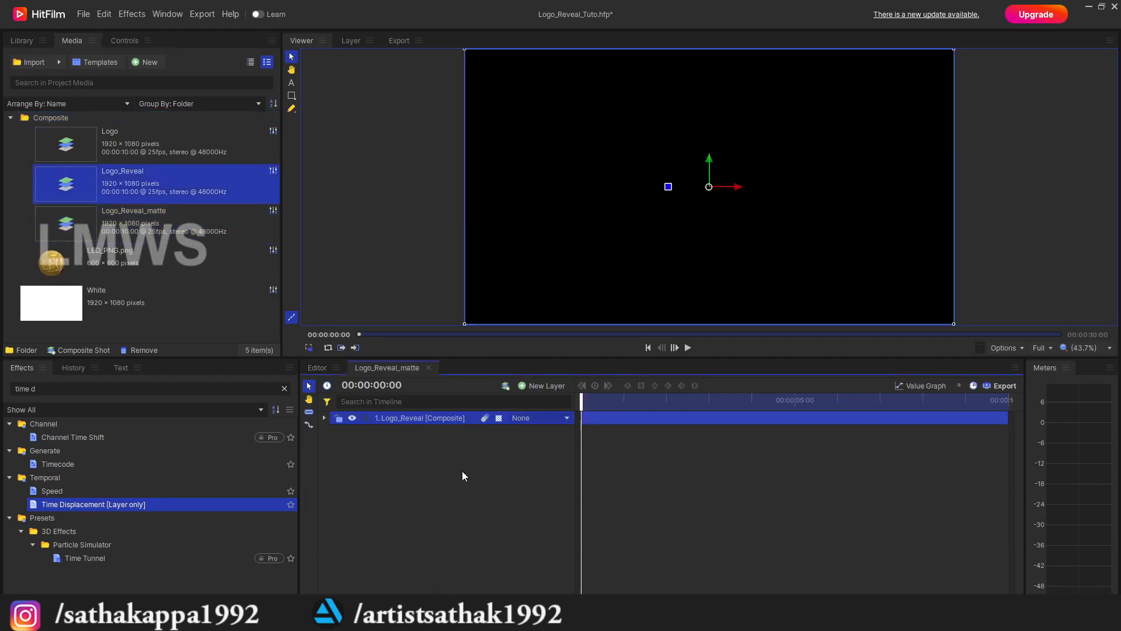
left_click_drag(643, 401, 727, 401)
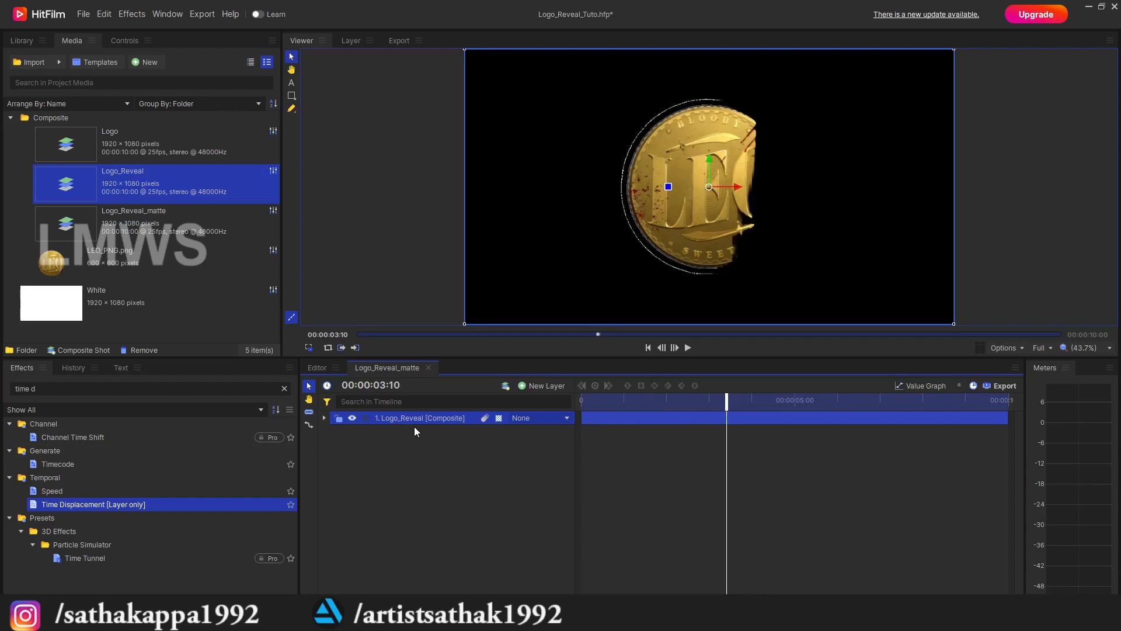
key("ctrl+s")
Find and apply Hue, Saturation & Lightness to the Logo_Reveal layer, and lower its master saturation until the coin is grayscale.
left_click(125, 392)
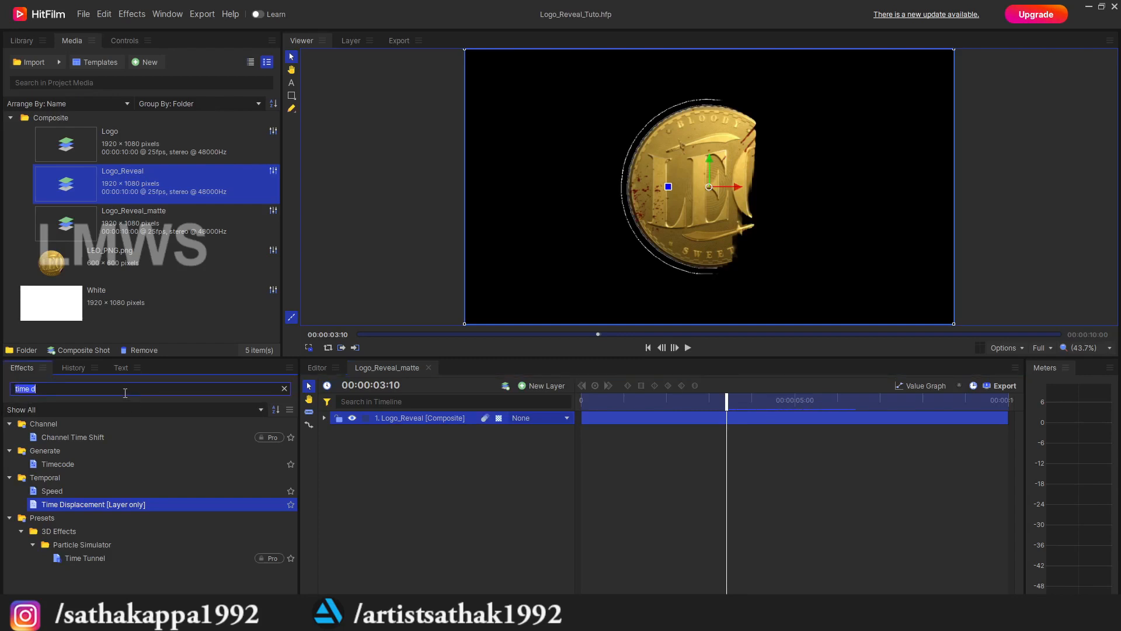
type("hue")
left_click(146, 443)
left_click_drag(410, 427, 418, 418)
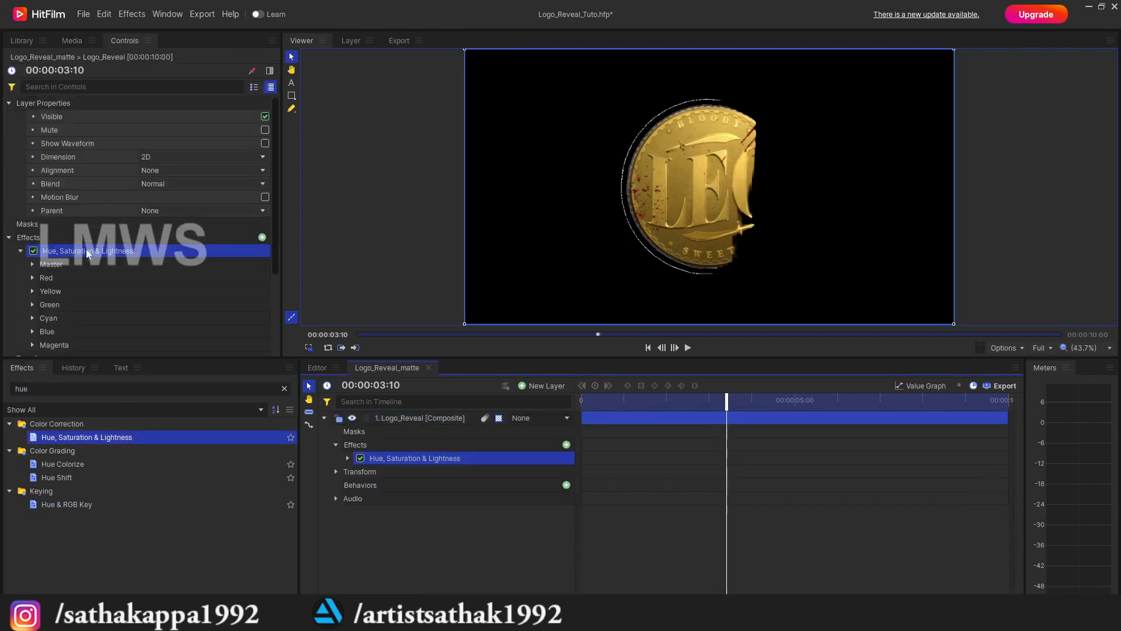
left_click(32, 264)
left_click_drag(180, 293, 127, 296)
left_click(33, 264)
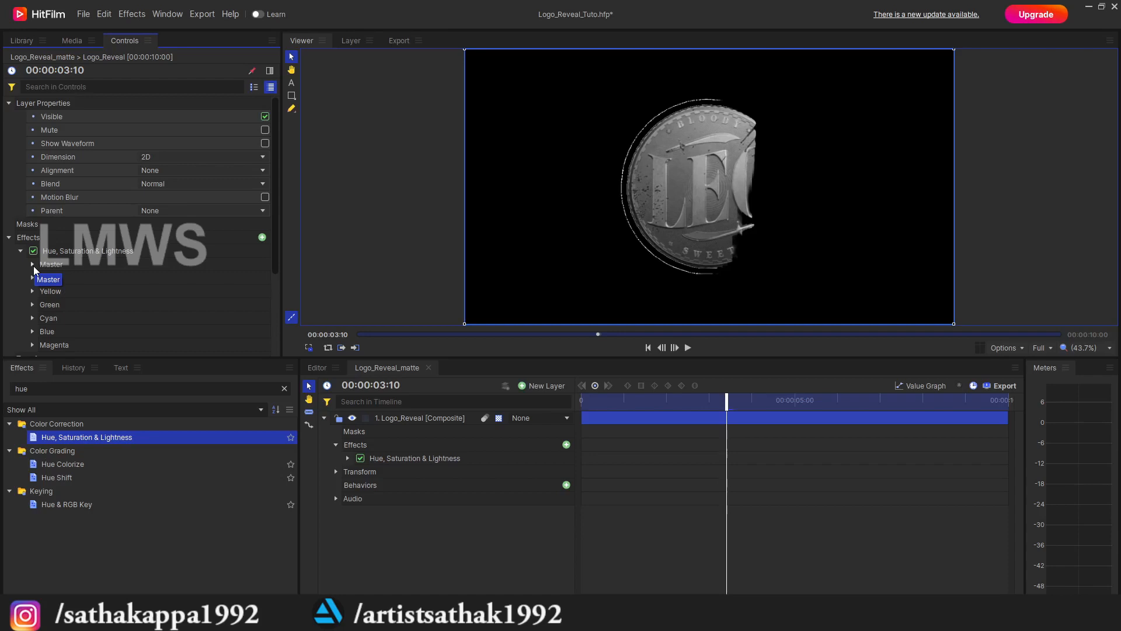
Find the Levels Histogram effect and apply it to the Logo_Reveal layer below Hue, Saturation & Lightness.
double_click(81, 392)
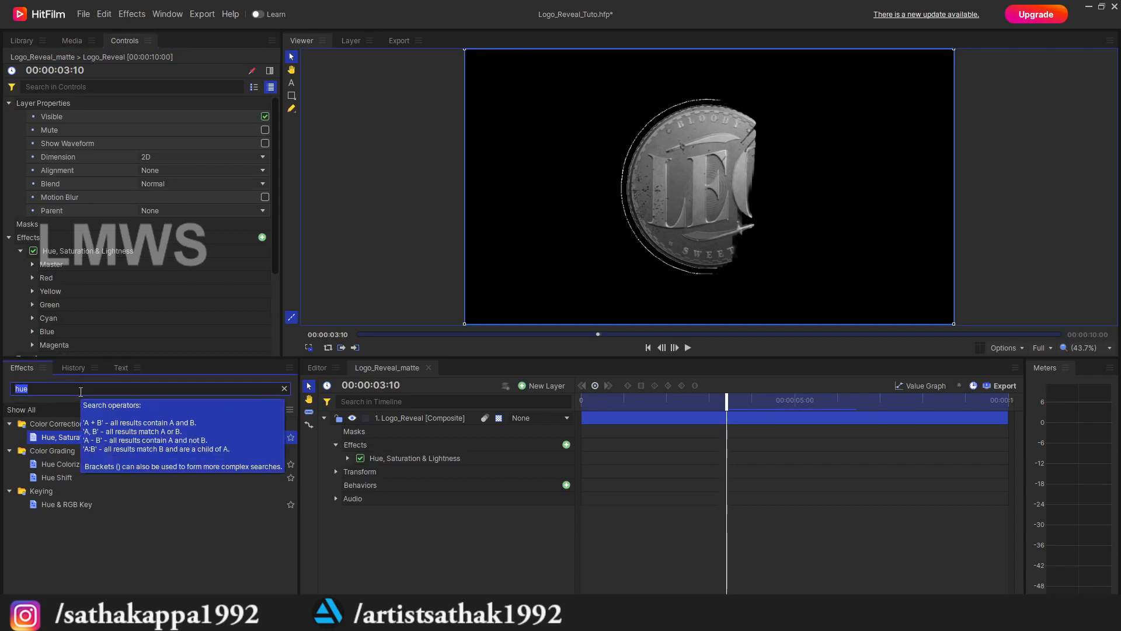
key("BackSpace")
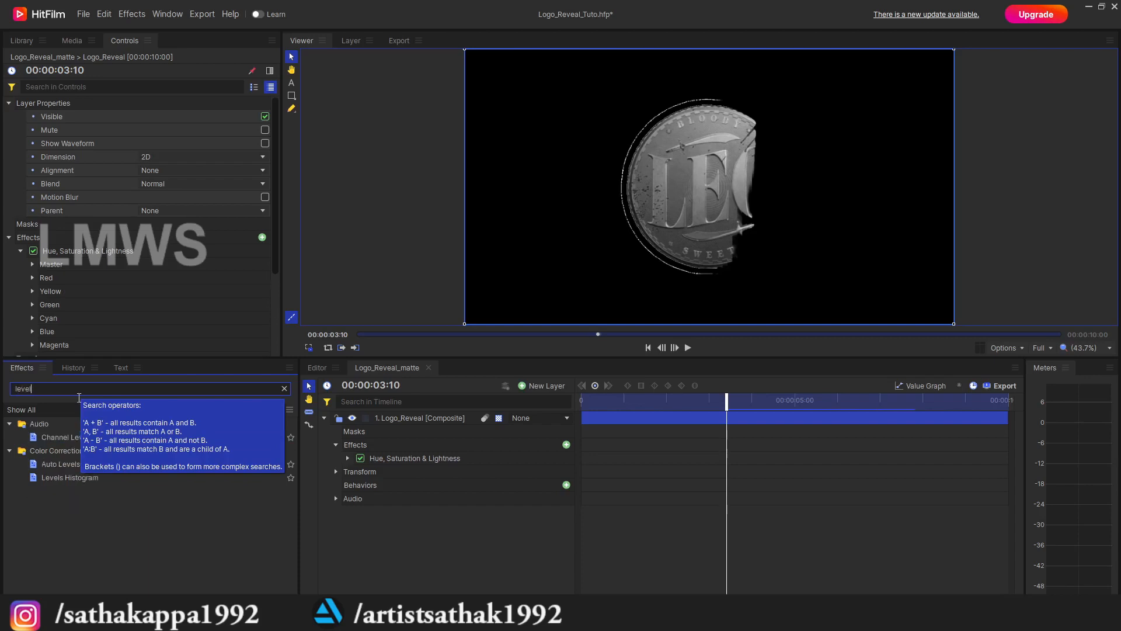
left_click_drag(65, 481, 51, 484)
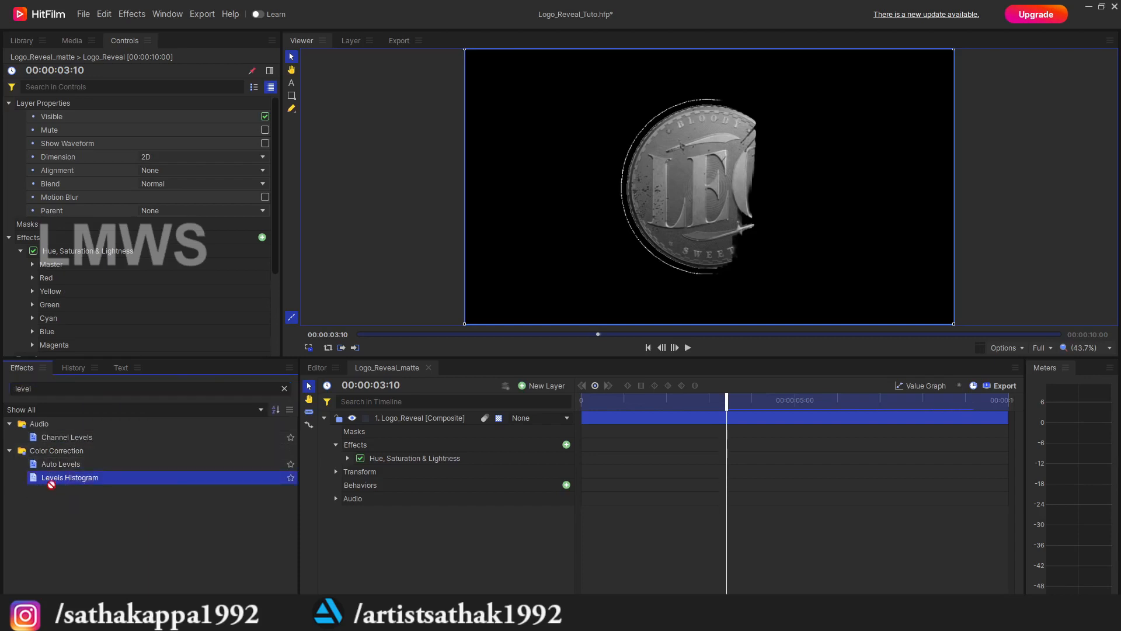
left_click_drag(467, 472, 466, 471)
Set the Levels Histogram's Input White to 0.04 and Gamma to 2.09 to turn the coin solid white, and save the project.
scroll(30, 209, "down", 2)
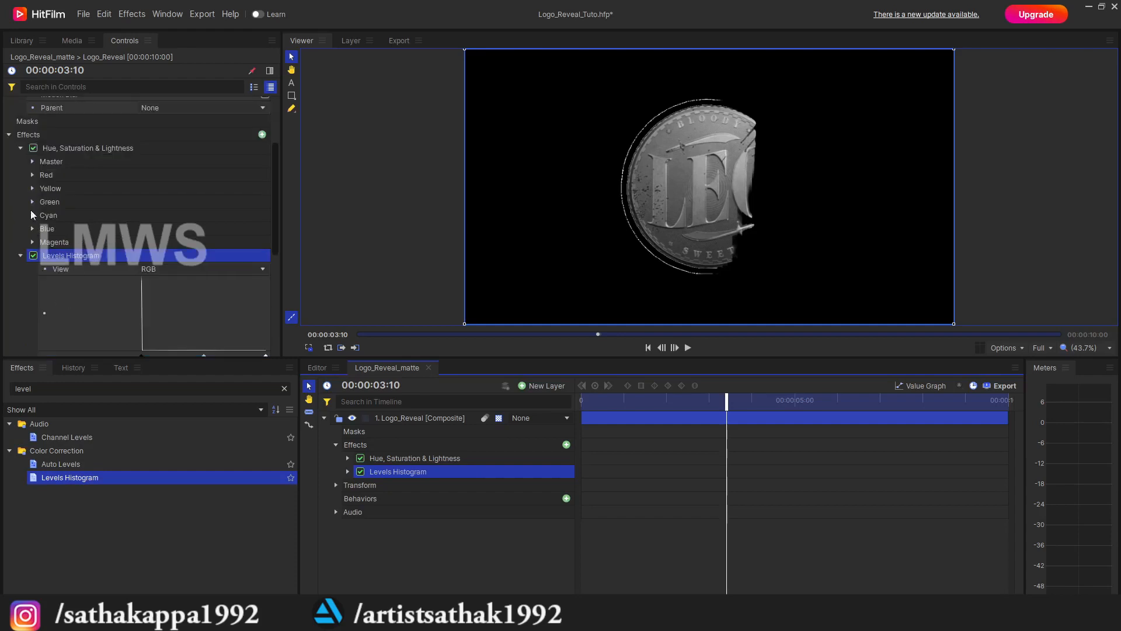
left_click(20, 148)
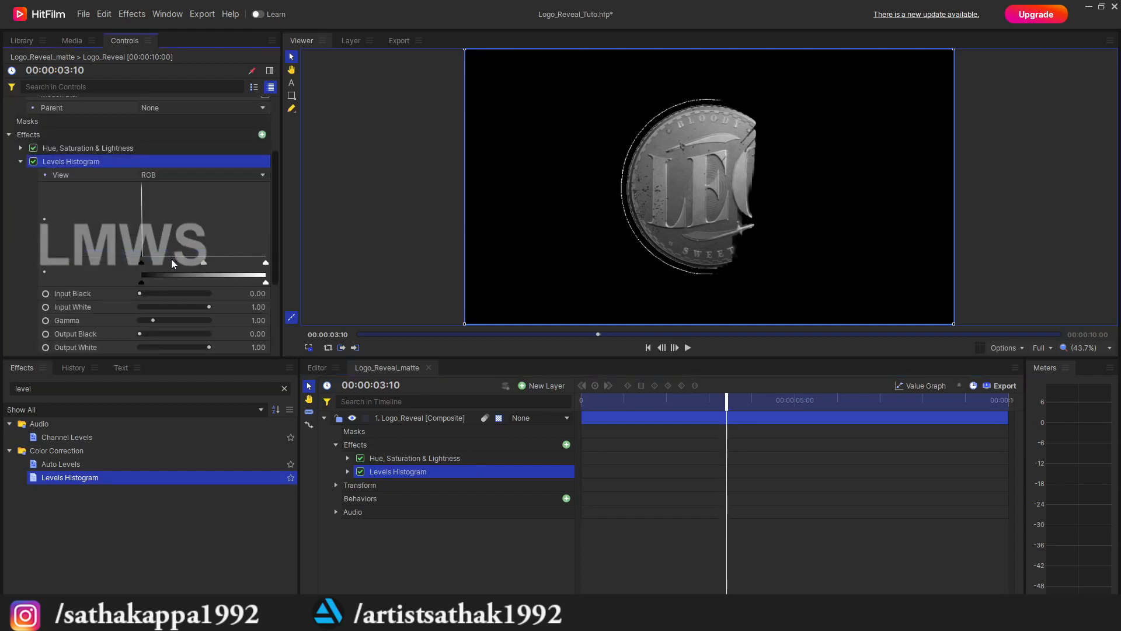
left_click_drag(204, 262, 138, 269)
left_click_drag(265, 264, 147, 263)
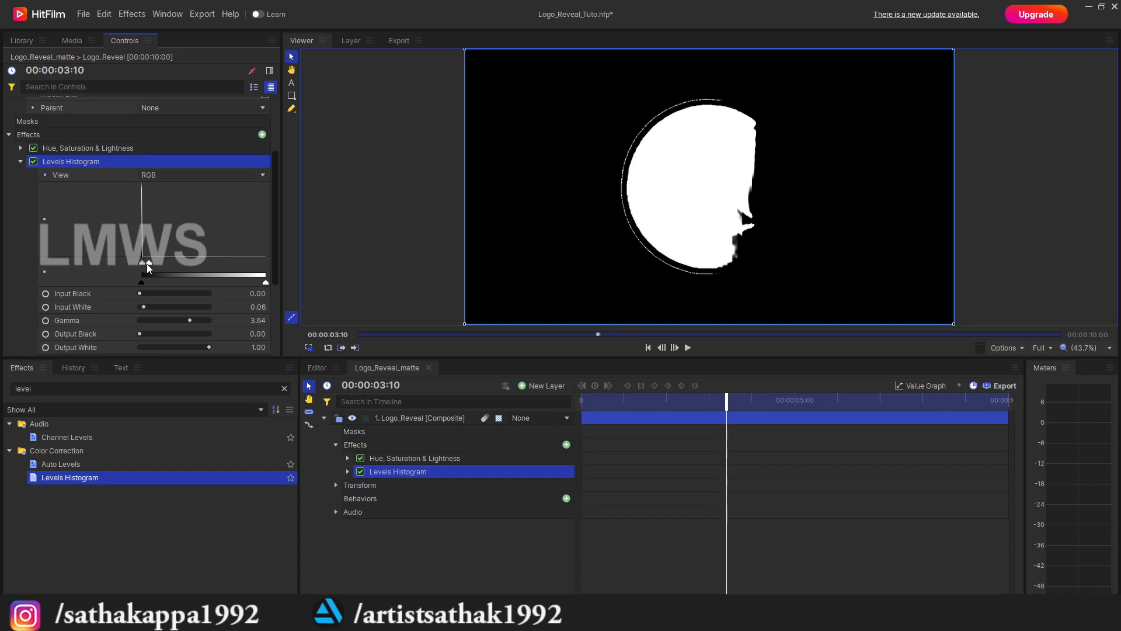
left_click_drag(144, 264, 143, 264)
left_click(324, 418)
left_click(442, 484)
key("ctrl+s")
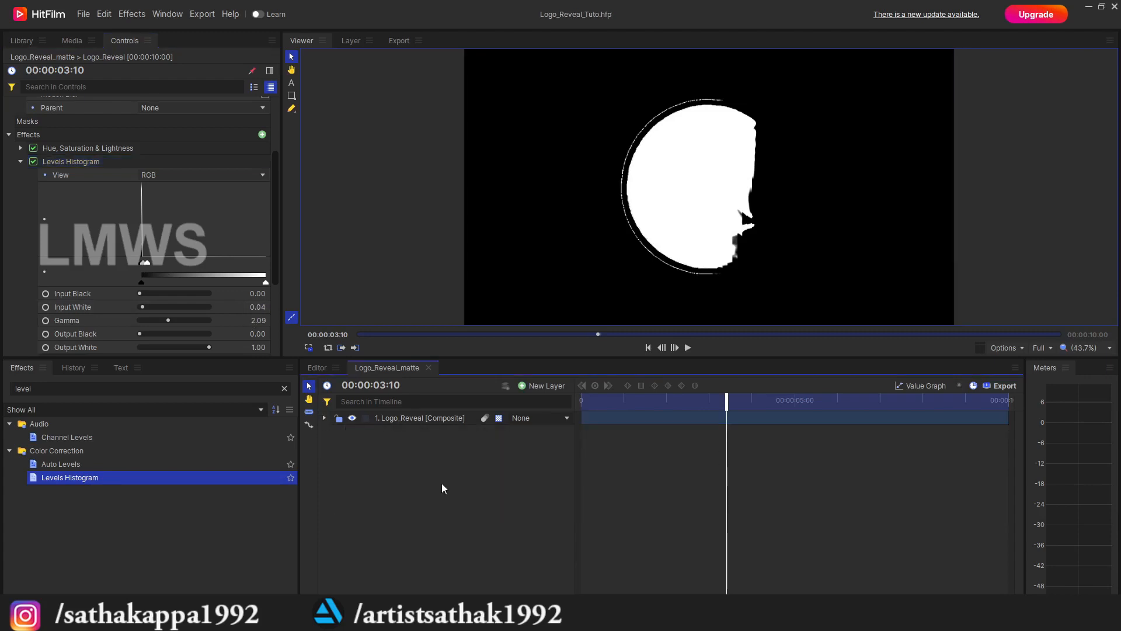
Duplicate the Logo_Reveal layer and move the copy beneath the original.
left_click(421, 418)
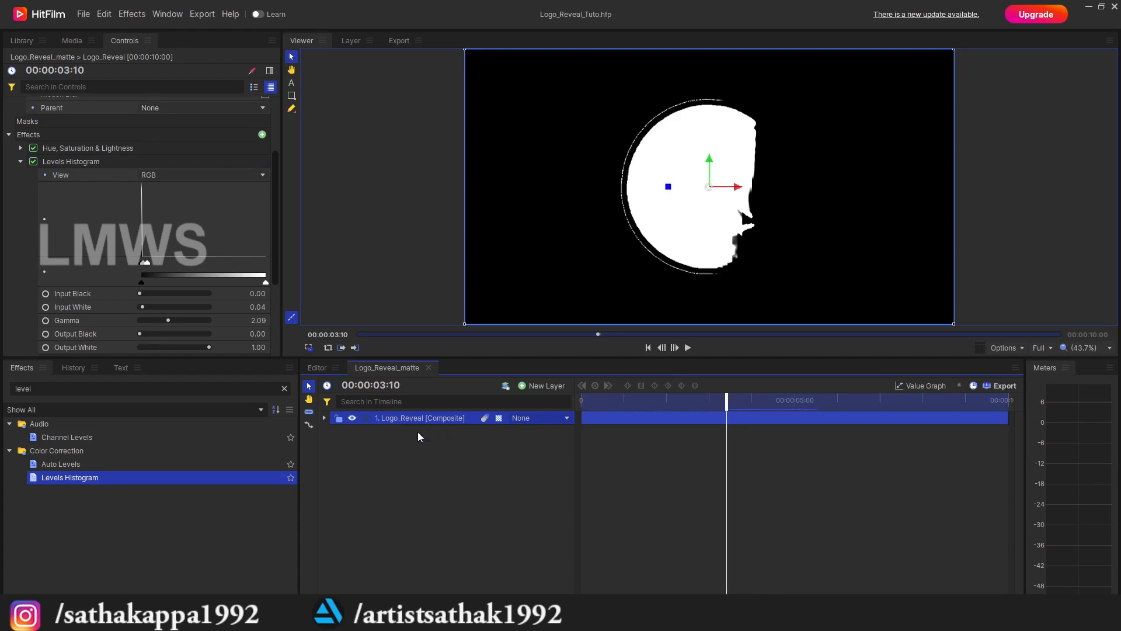
key("ctrl+d")
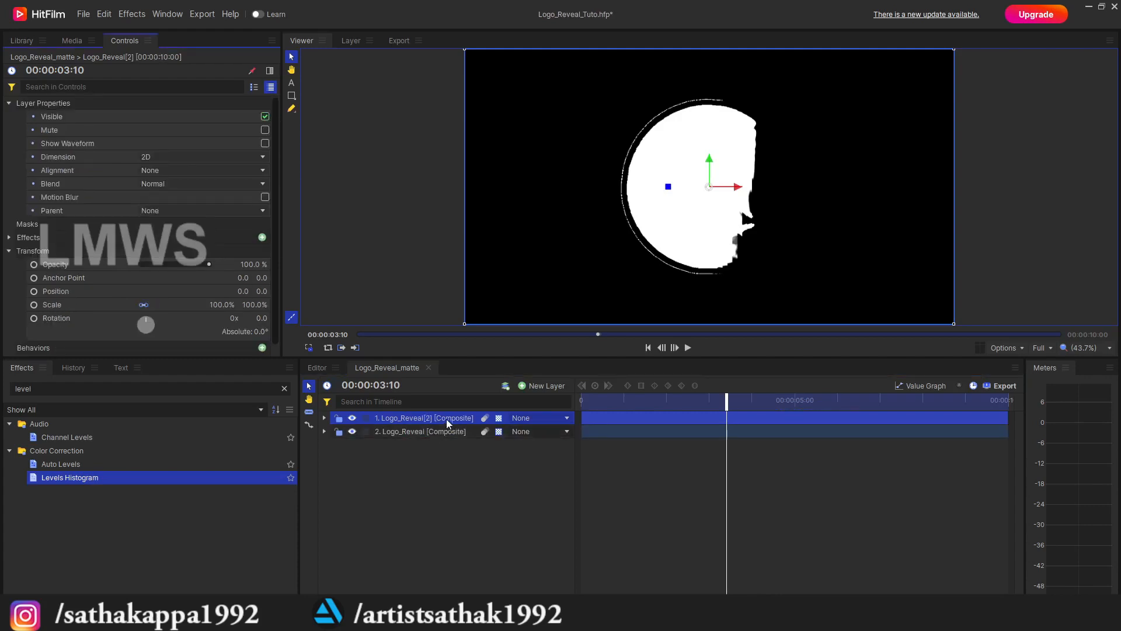
mouse_move(447, 418)
left_mouse_down()
mouse_move(438, 447)
mouse_move(442, 436)
left_mouse_up()
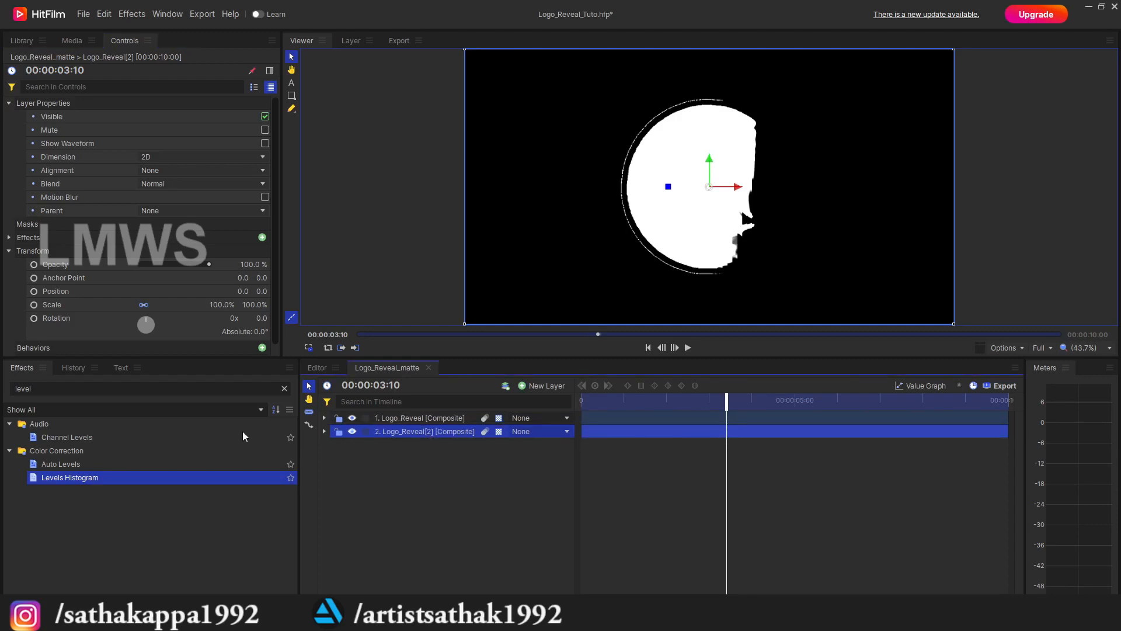
Find the Set Matte effect and apply it to the duplicated Logo_Reveal[2] layer.
double_click(91, 387)
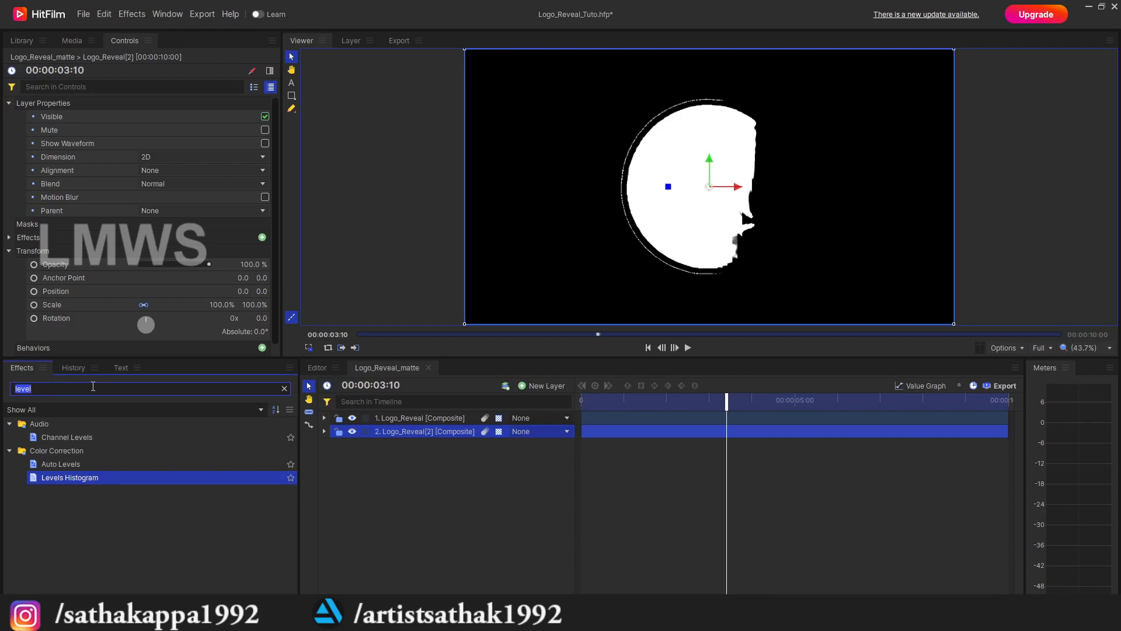
type("setm")
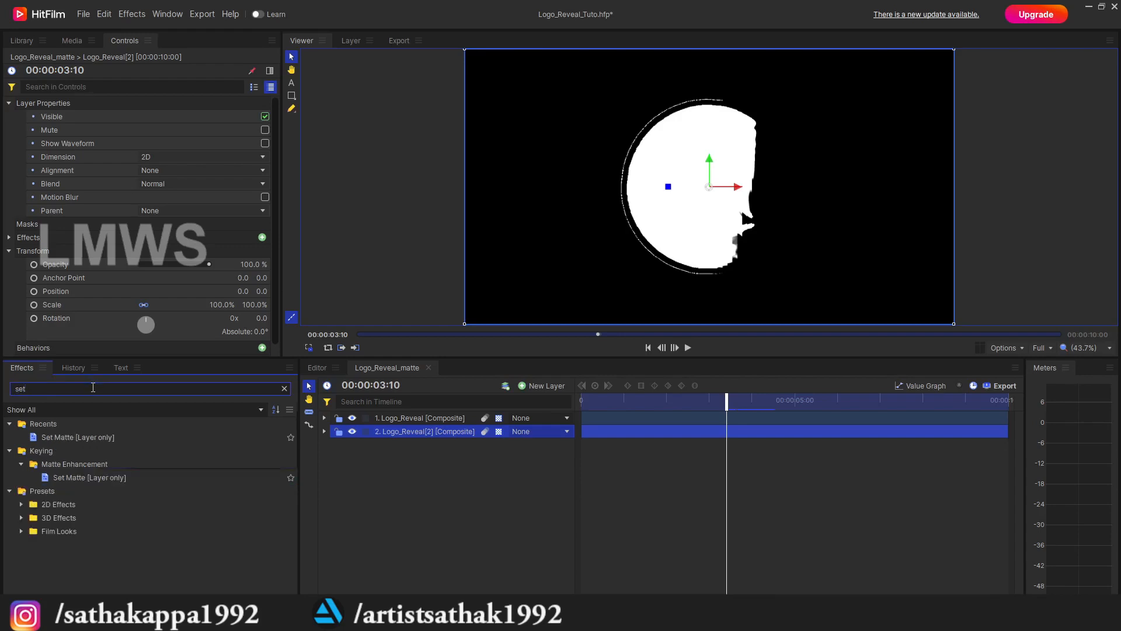
key("BackSpace")
key("BackSpace")
left_click_drag(85, 439, 95, 441)
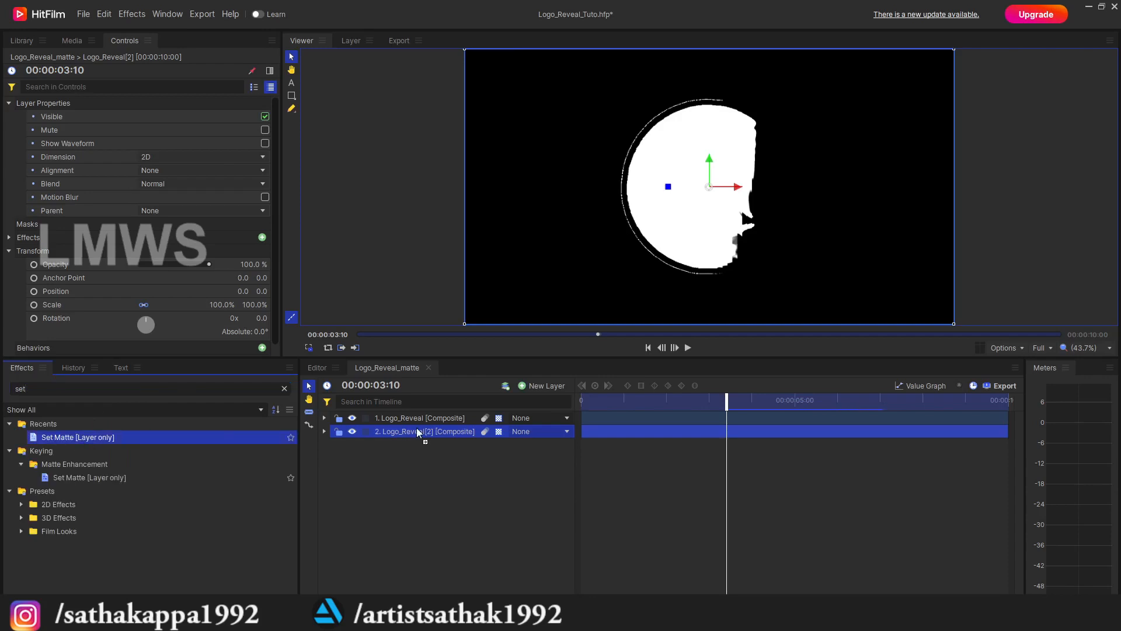
left_click_drag(417, 428, 418, 432)
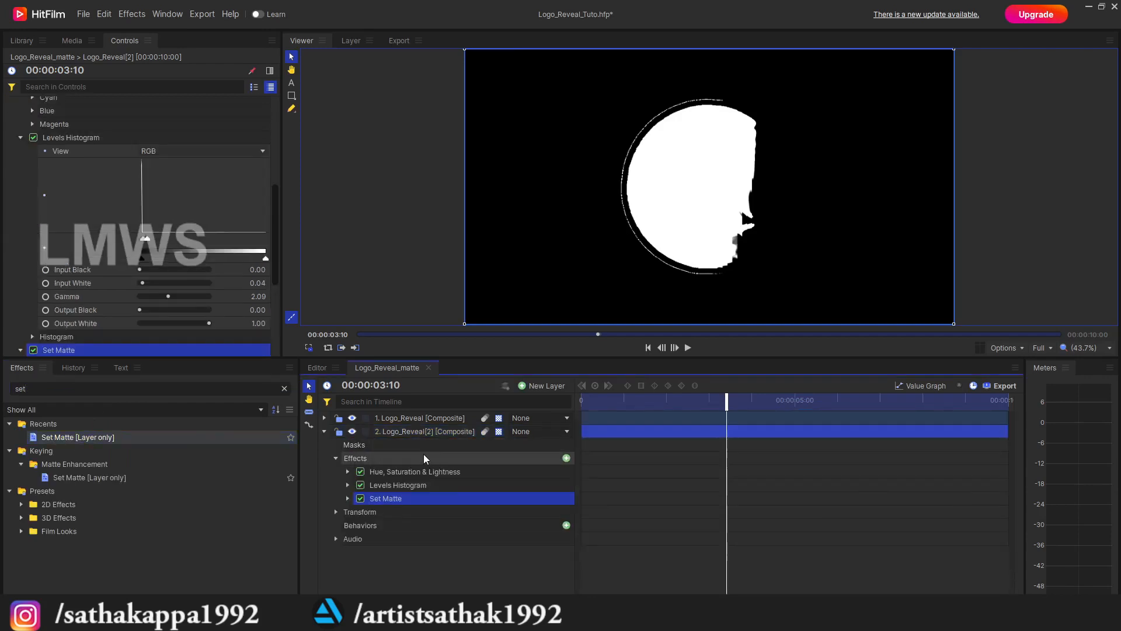
Hide the upper Logo_Reveal layer, use it as the Set Matte source layer with Invert enabled, and check the edge matte.
left_click(397, 418)
left_click(348, 499)
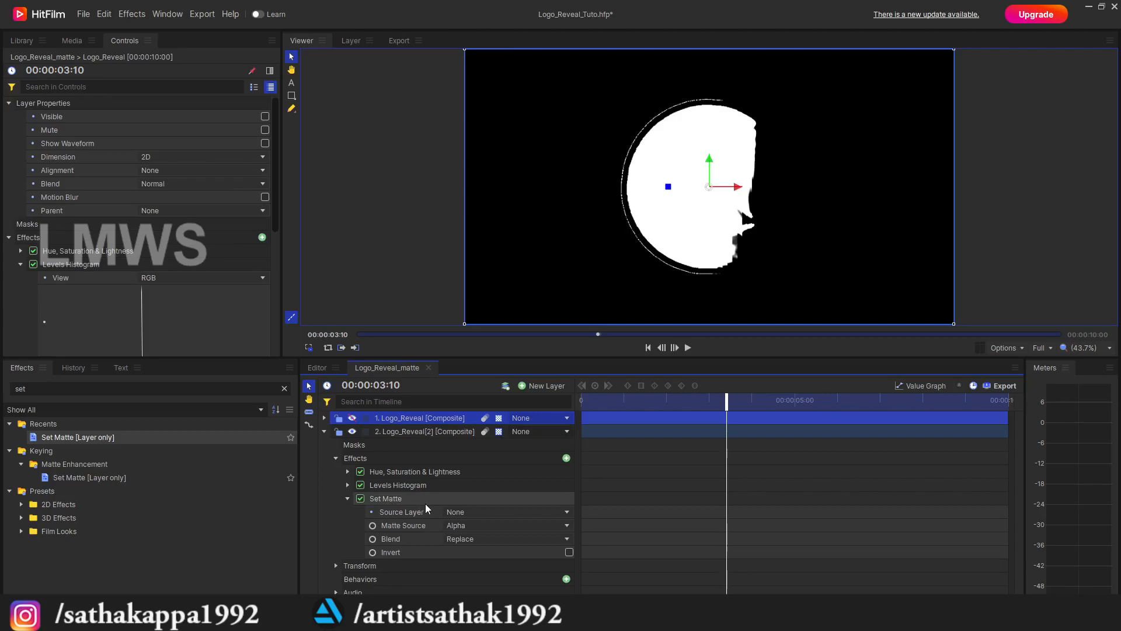
left_click(492, 513)
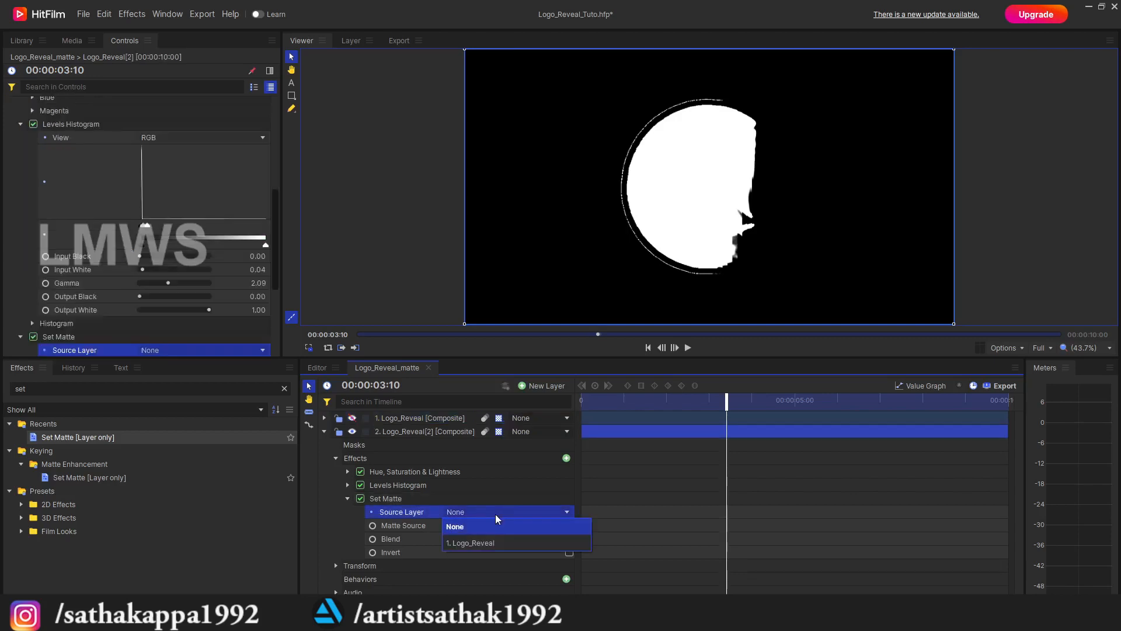
left_click(474, 544)
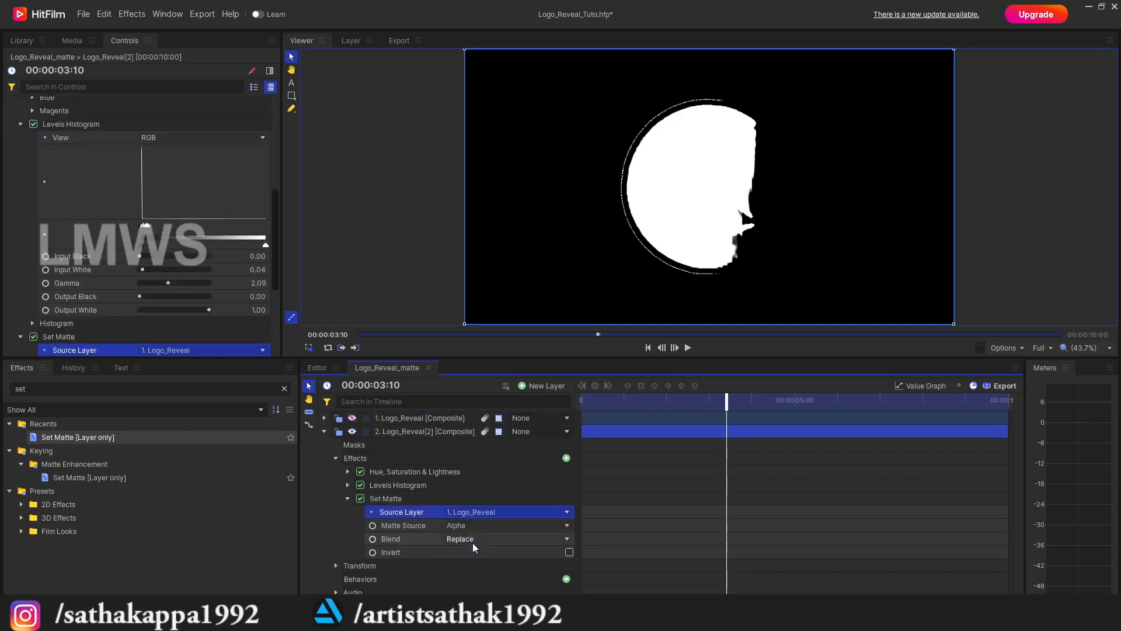
left_click(570, 552)
mouse_move(733, 409)
left_mouse_down()
mouse_move(690, 410)
mouse_move(743, 415)
mouse_move(704, 419)
mouse_move(735, 418)
mouse_move(714, 418)
mouse_move(725, 419)
left_mouse_up()
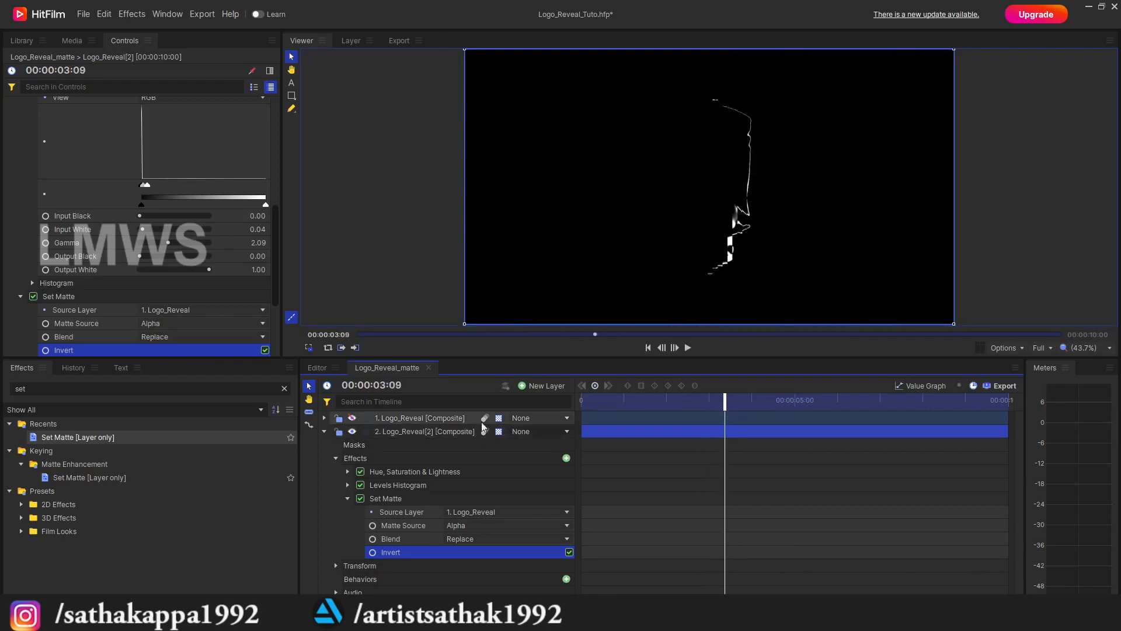
Return to the start of the timeline, rename the upper Logo_Reveal layer source_matte, and save the project.
left_click_drag(625, 403, 581, 403)
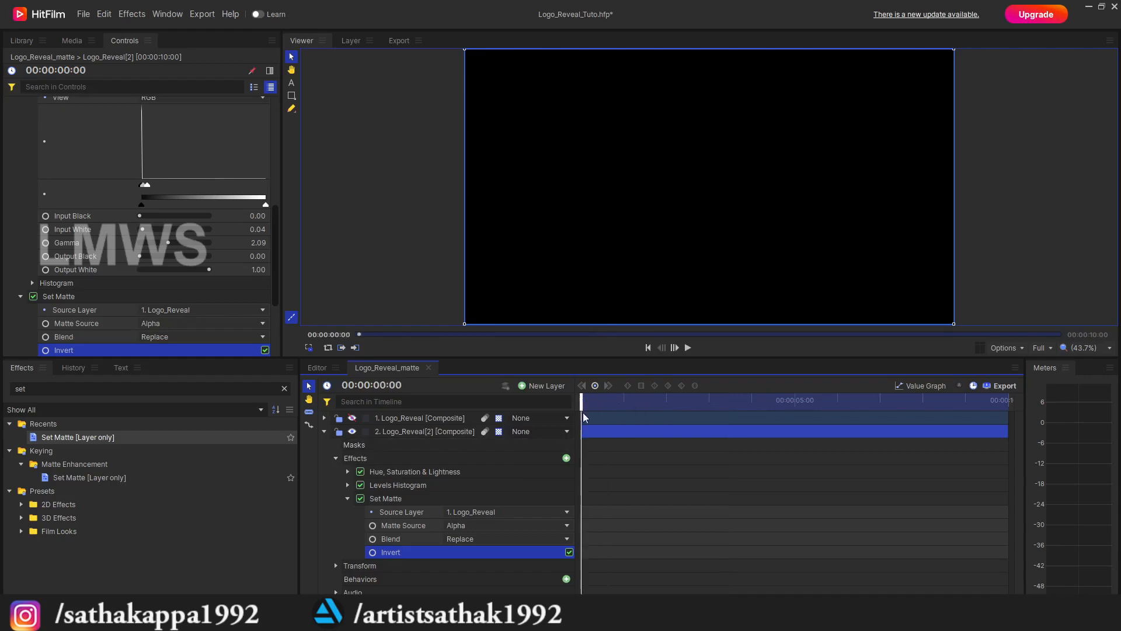
left_click(597, 419)
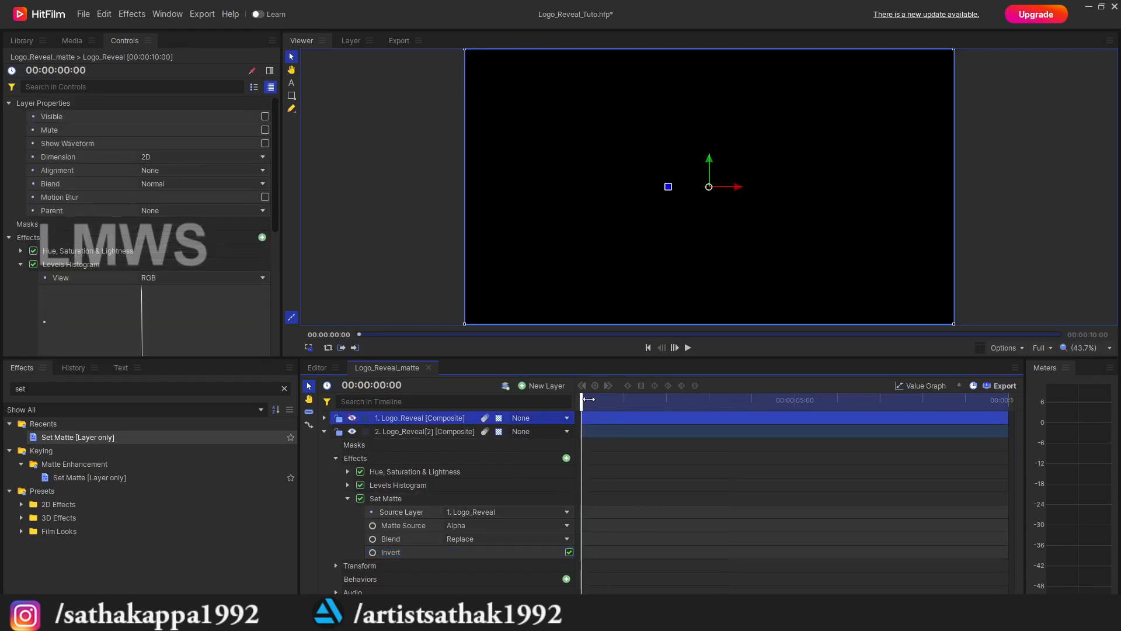
double_click(430, 417)
type("source_matte")
key("Return")
key("ctrl+s")
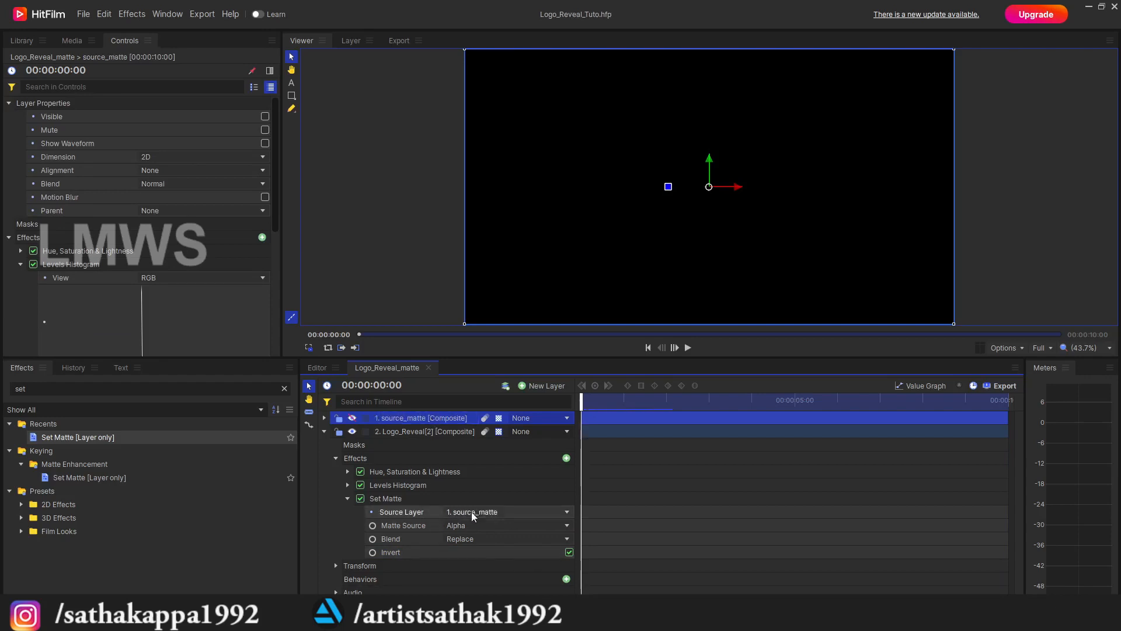
Shift the source_matte layer a few frames later in the timeline, play back the resulting edge matte, and save the project.
left_click_drag(593, 422, 600, 422)
key("space")
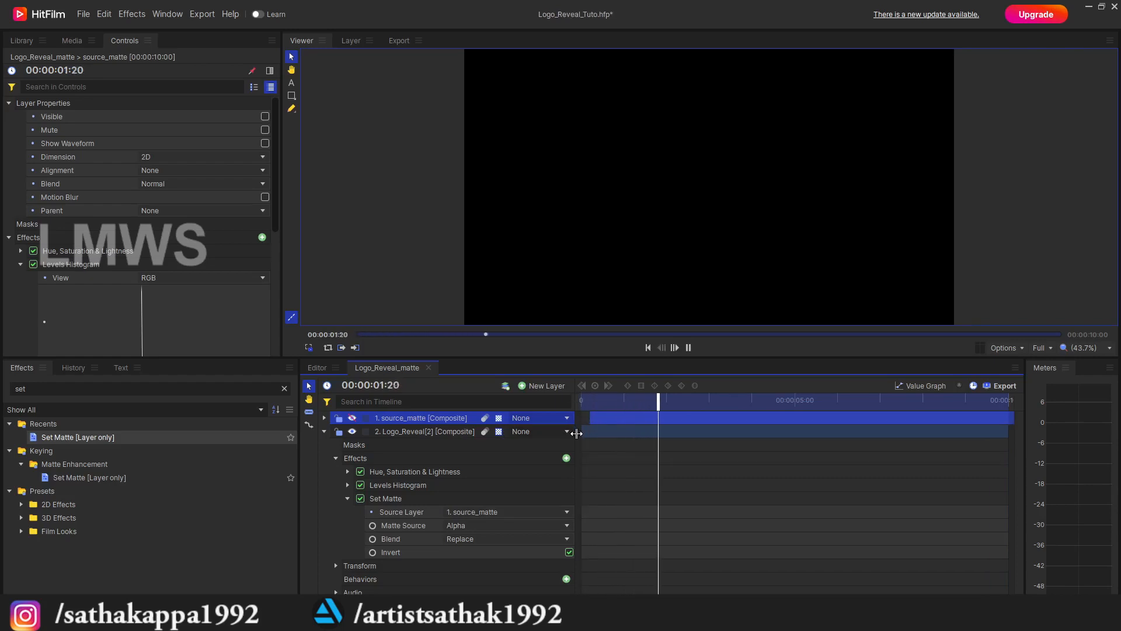
key("space")
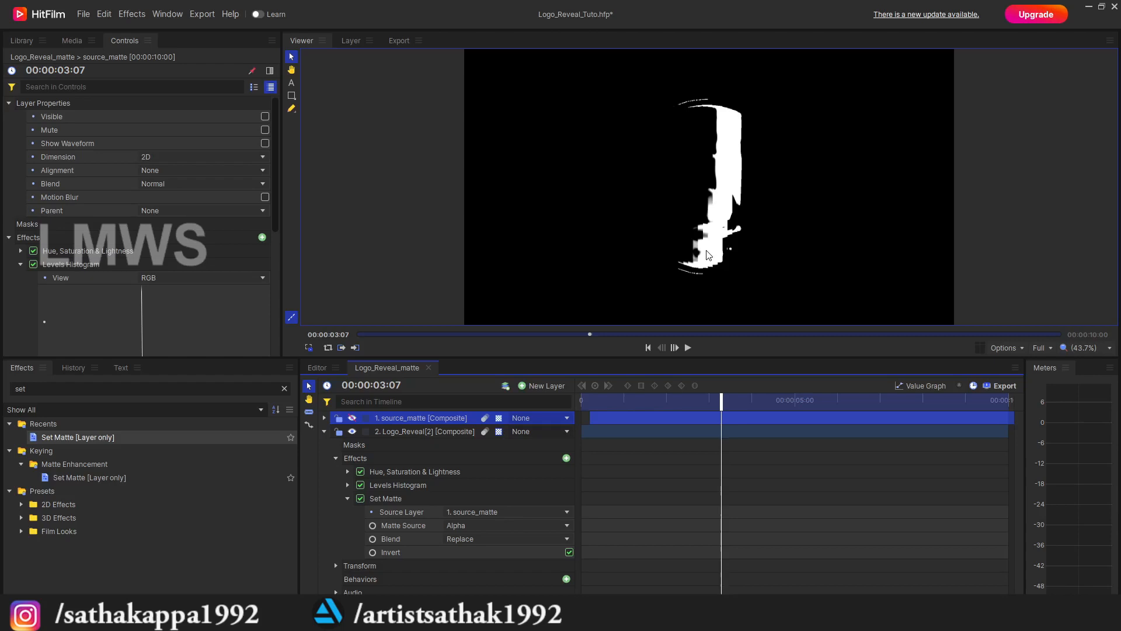
key("ctrl+s")
key("space")
left_click(701, 402)
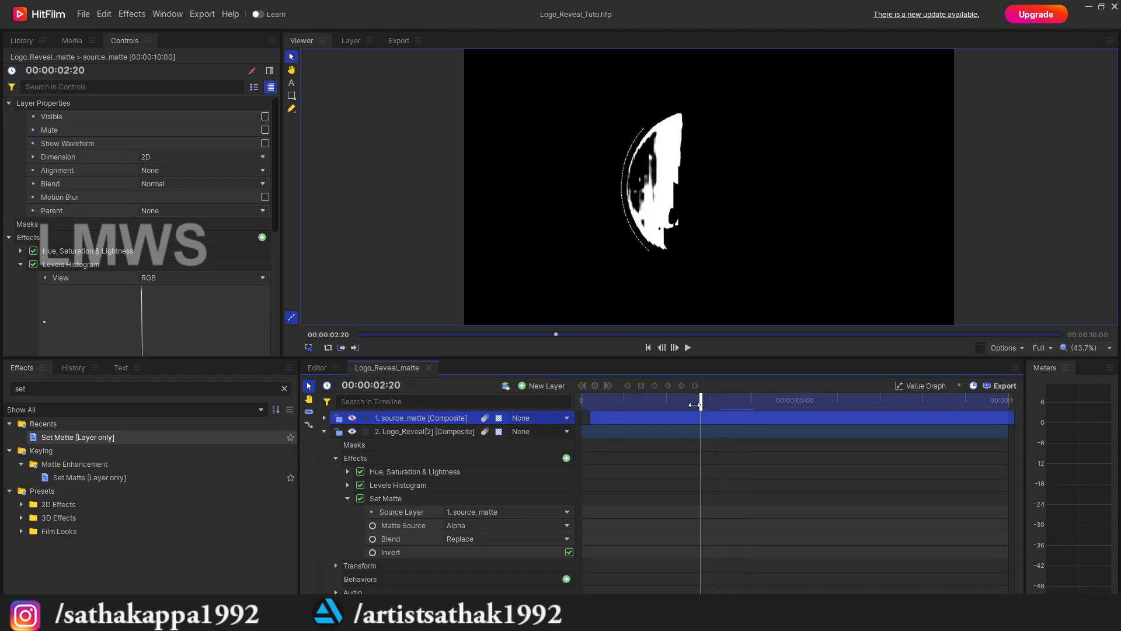
left_click(325, 432)
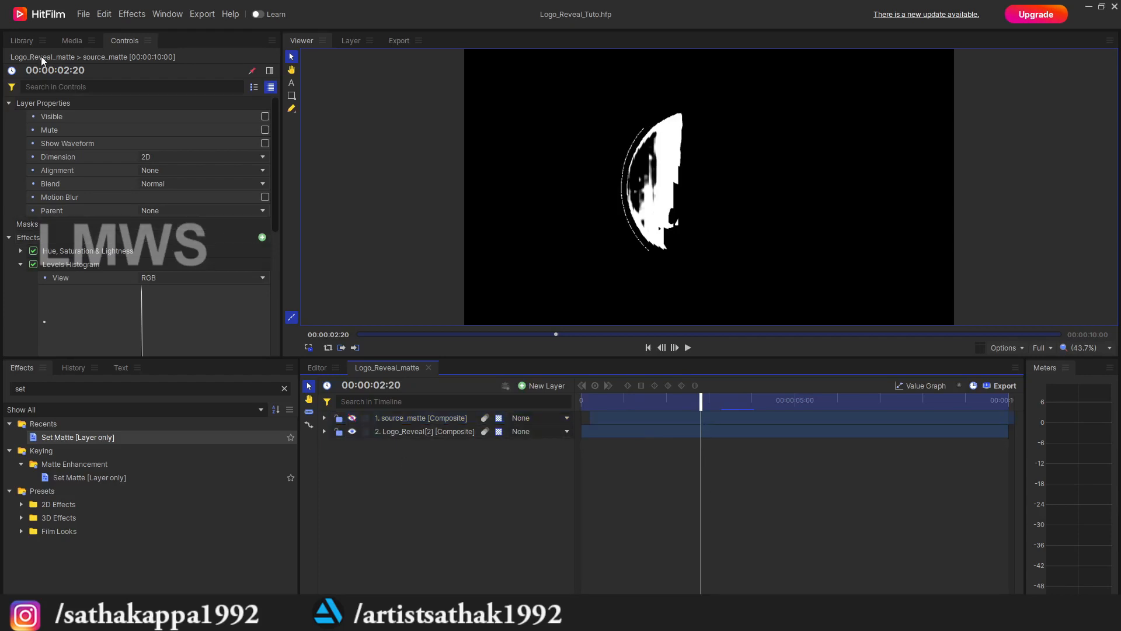
Try a Logo_Reveal copy beneath the matte layers, preview how the edge matte lines up with it, and remove the copy.
left_click(90, 41)
left_click_drag(134, 193, 385, 493)
left_click_drag(664, 397, 726, 407)
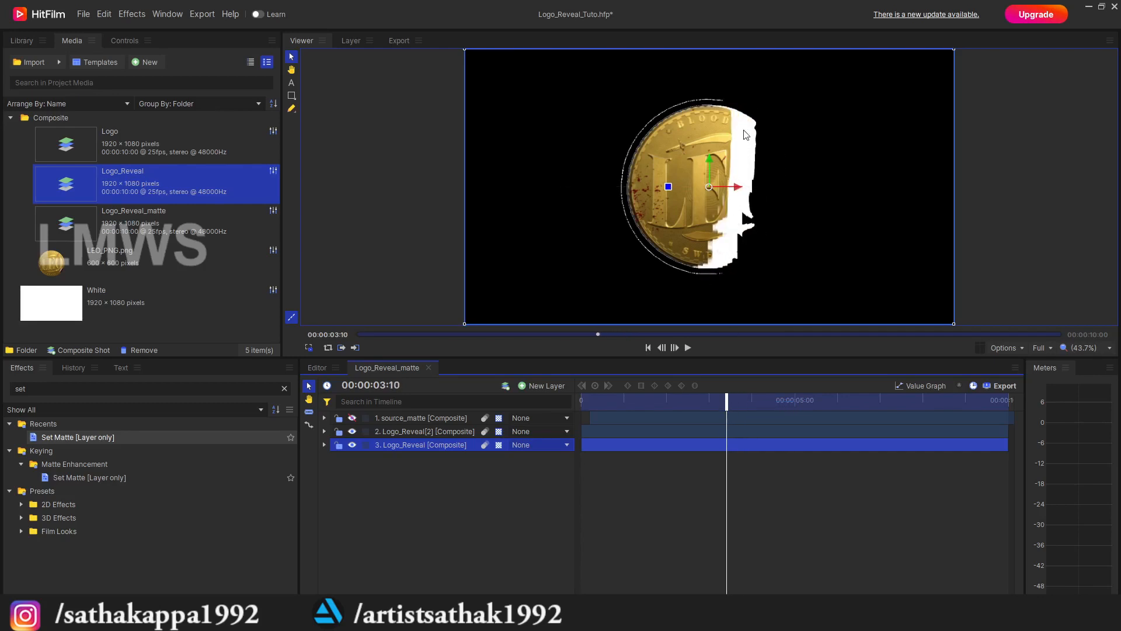
key("Delete")
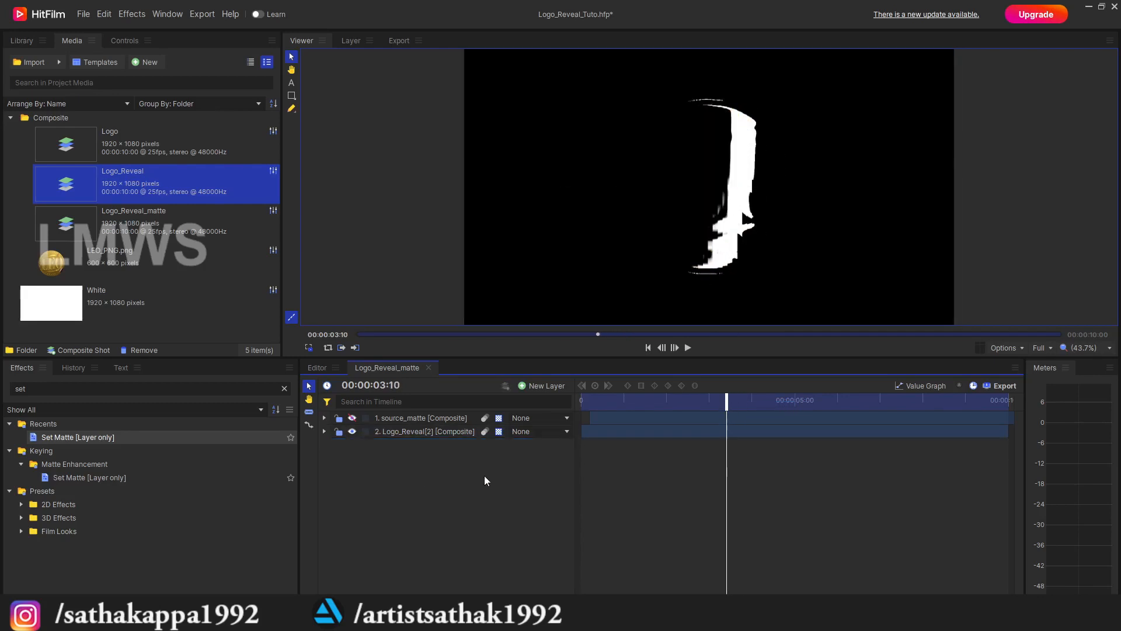
Save the project, then play back and scrub through the edge matte animation.
key("ctrl+s")
left_click(622, 405)
key("space")
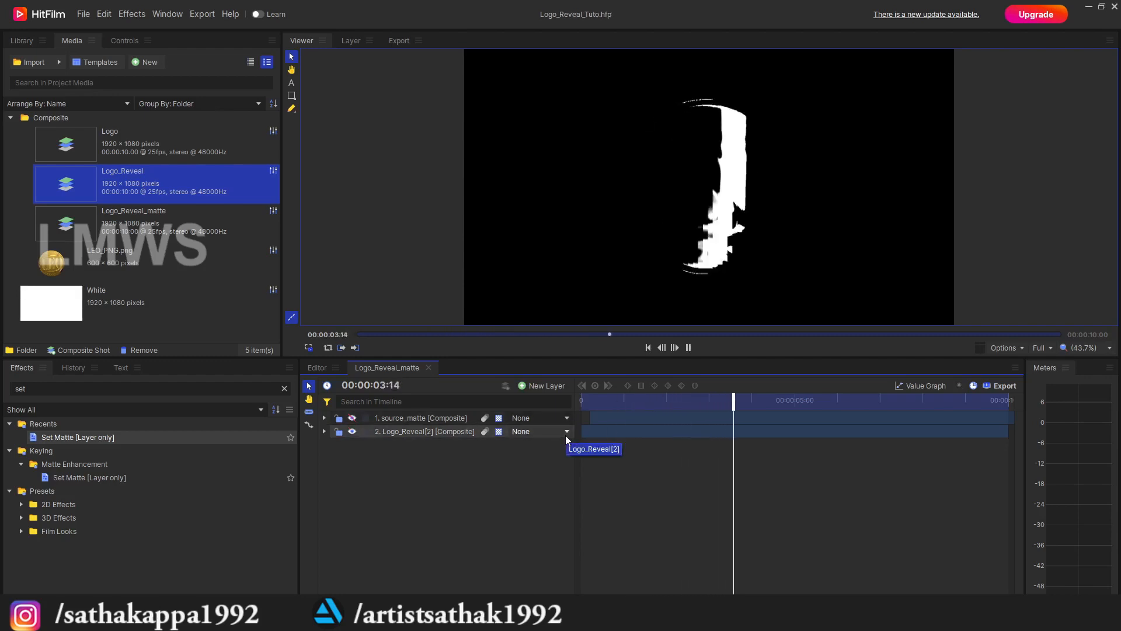
left_click(668, 404)
left_click_drag(668, 407, 714, 405)
Find the Mosaic effect and apply it to the Logo_Reveal[2] layer after Set Matte, then inspect the pixelated edge matte.
left_click(324, 431)
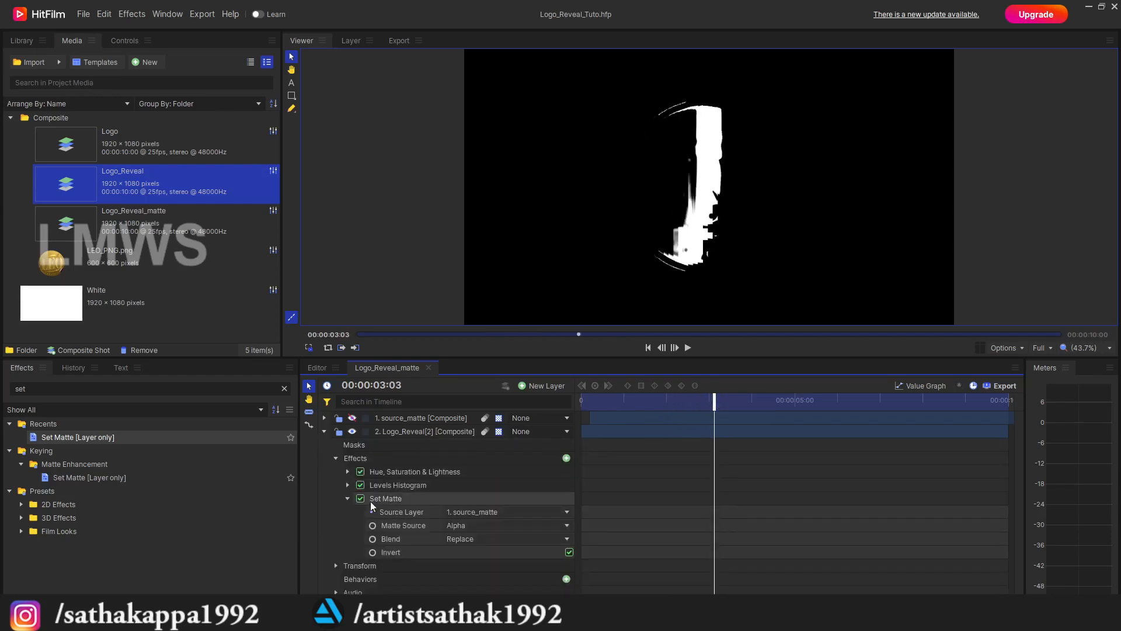
left_click(347, 498)
double_click(45, 395)
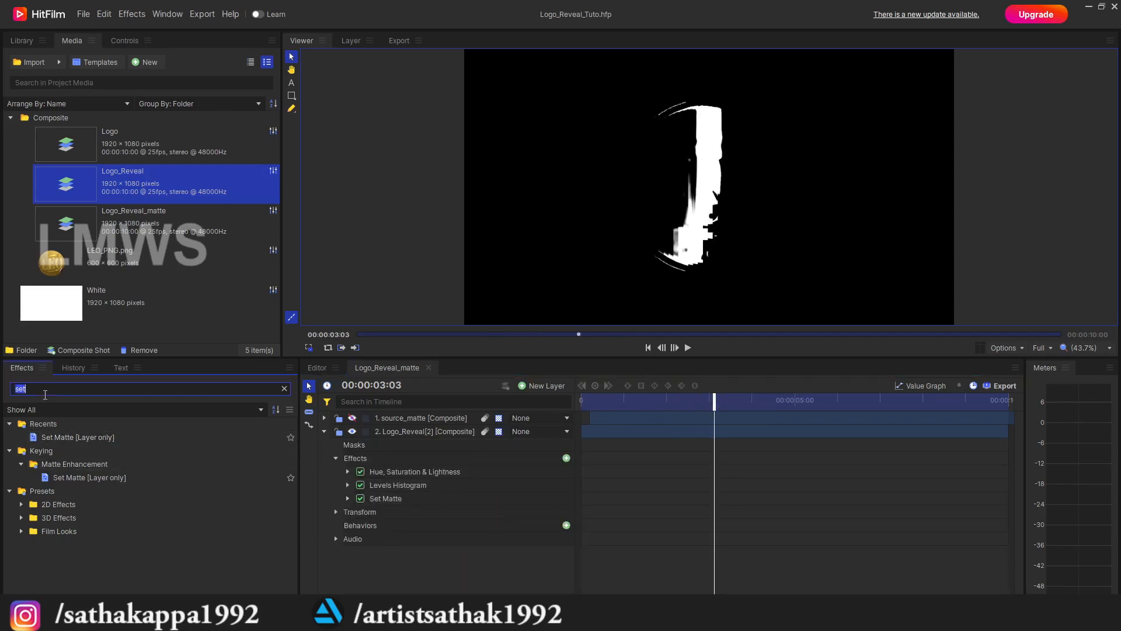
type("mop")
key("BackSpace")
type("s")
left_click_drag(59, 438, 406, 500)
left_click(455, 484)
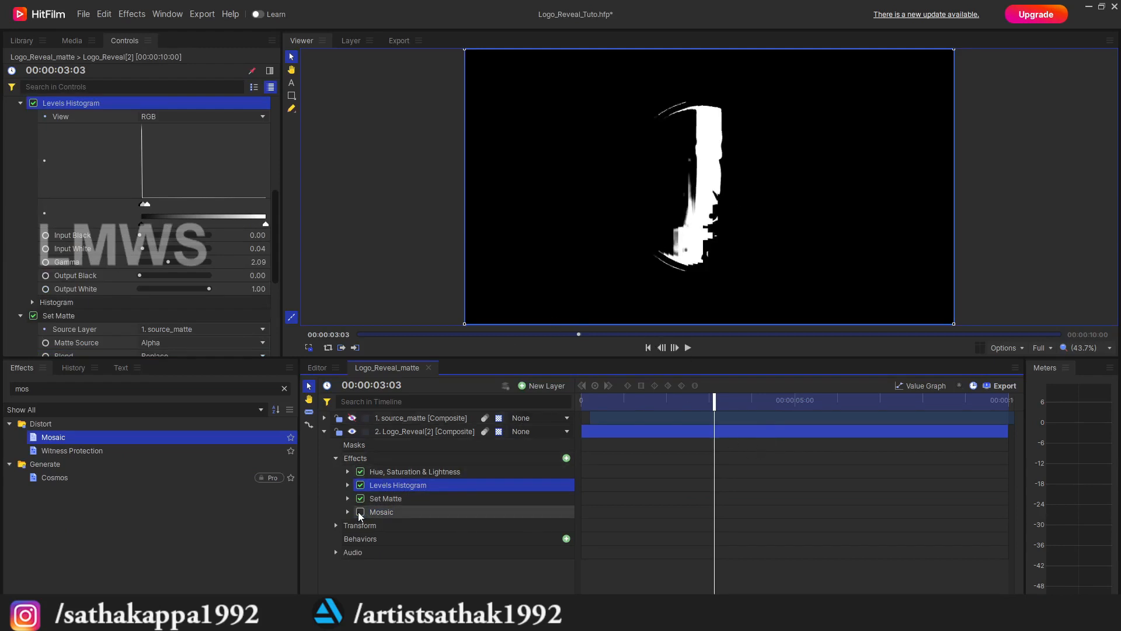
scroll(745, 182, "up", 3)
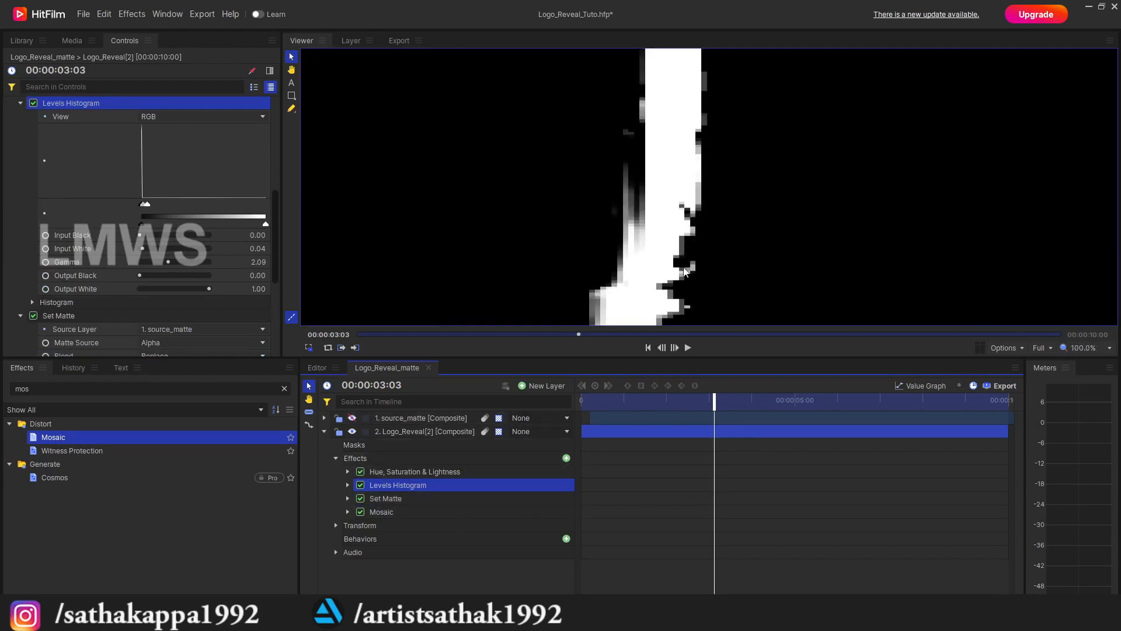
Set the Mosaic effect to 100 horizontal blocks and 50 vertical blocks, and save the project.
left_click(347, 511)
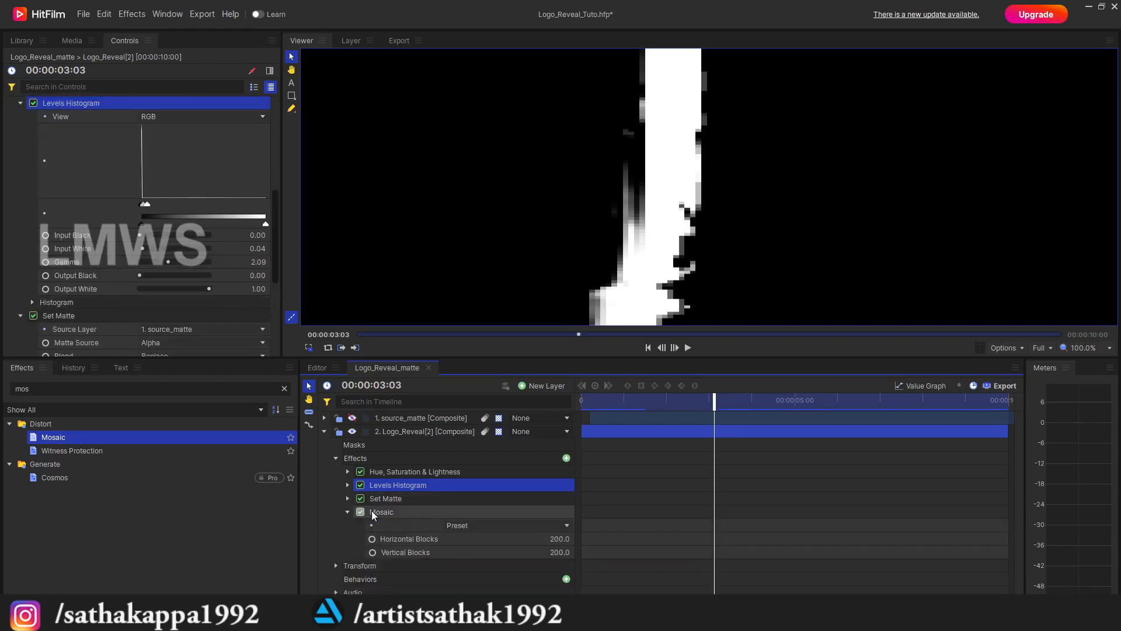
left_click(558, 538)
type("100")
key("Tab")
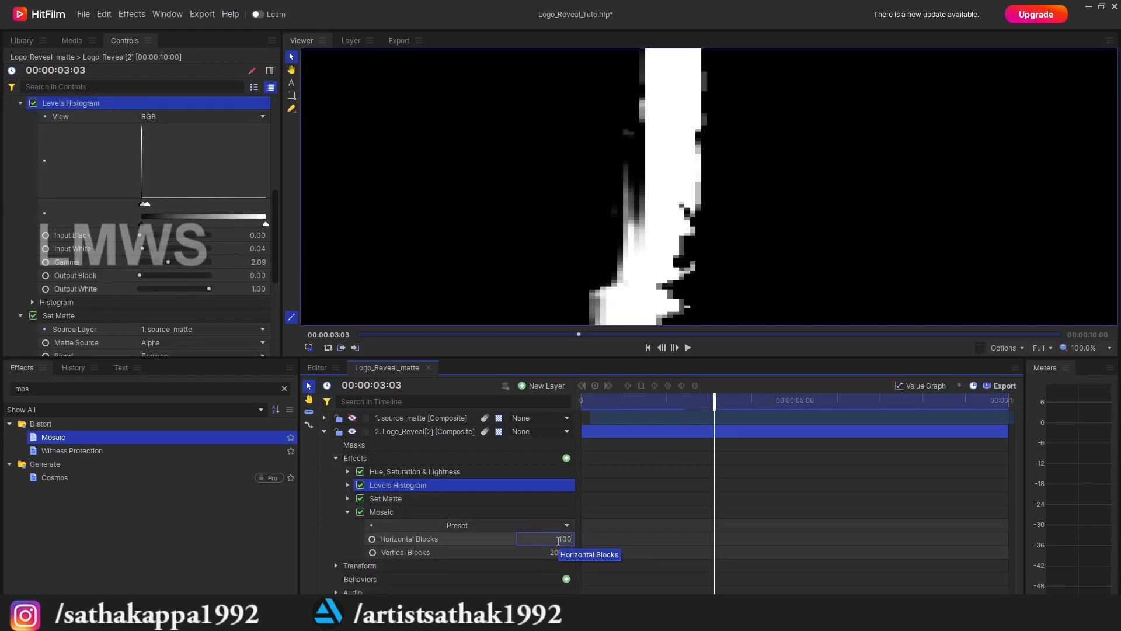
type("50")
key("Return")
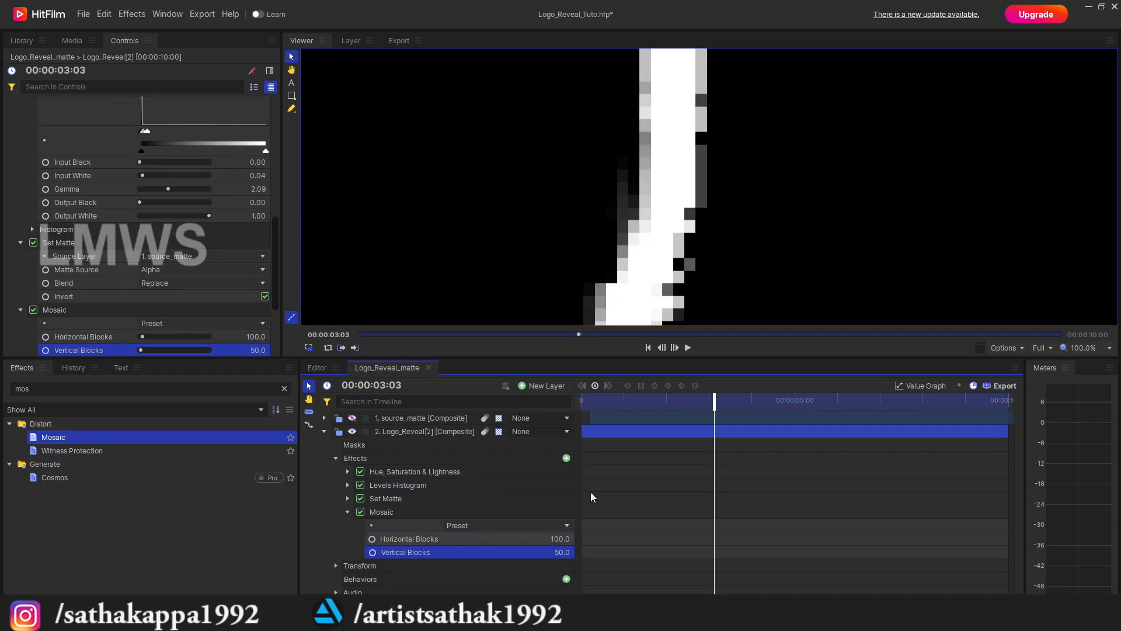
scroll(730, 135, "down", 1)
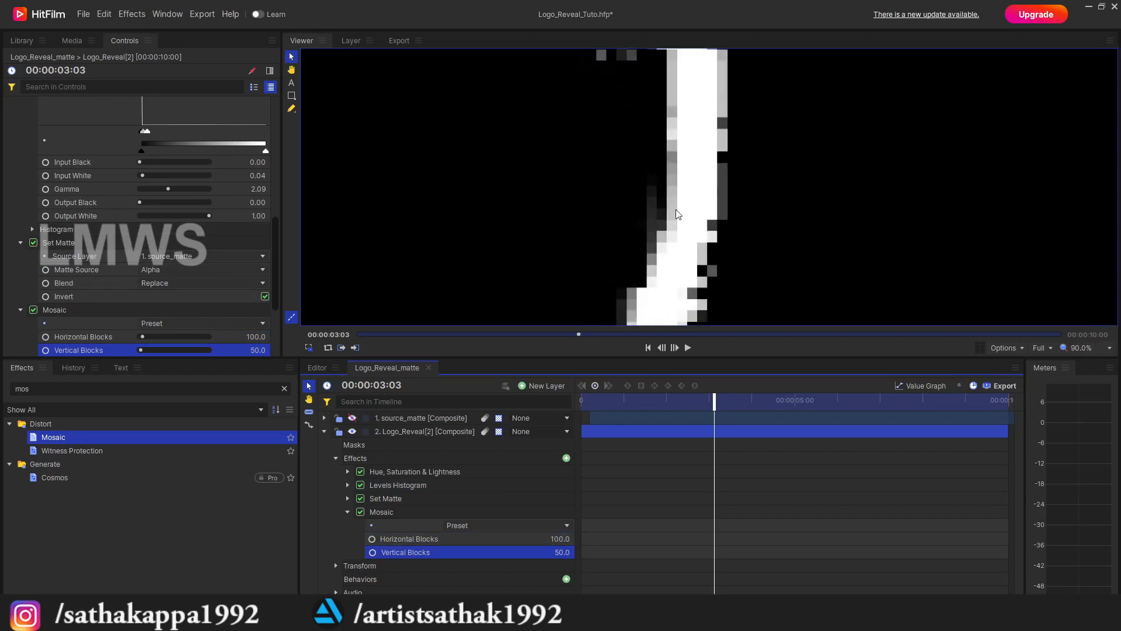
scroll(667, 161, "down", 1)
key("ctrl+s")
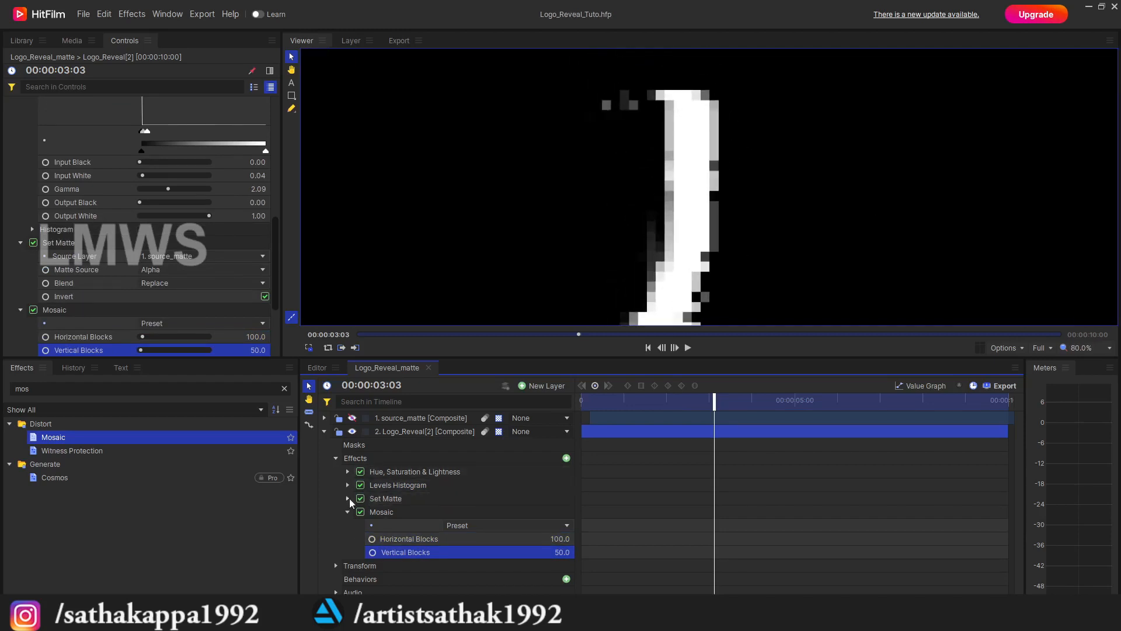
Adjust the layer's Levels Histogram to an Input White of 0.40 and a Gamma of 0.58, and save the project.
left_click(348, 486)
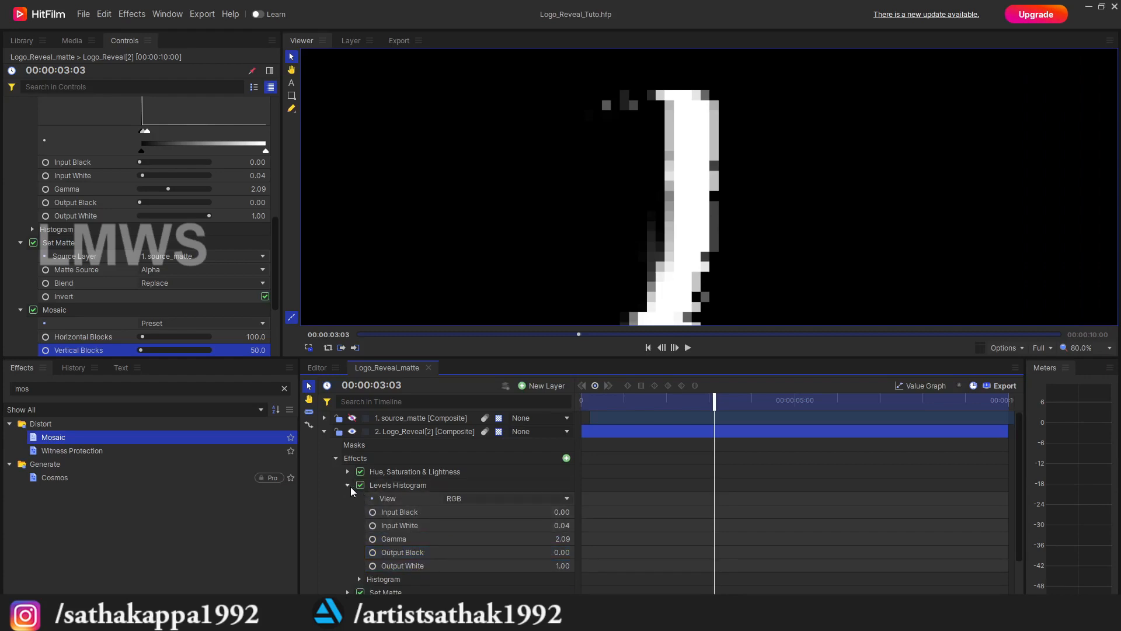
left_click(384, 486)
left_click_drag(151, 207, 192, 206)
scroll(337, 213, "down", 5)
scroll(336, 214, "up", 1)
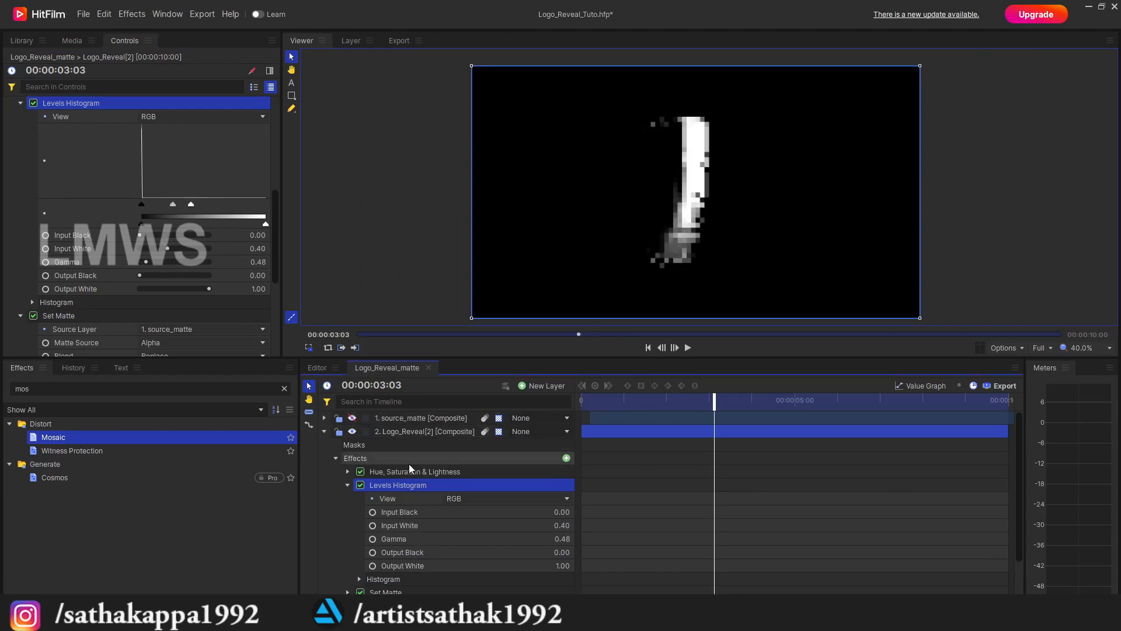
left_click_drag(173, 205, 172, 209)
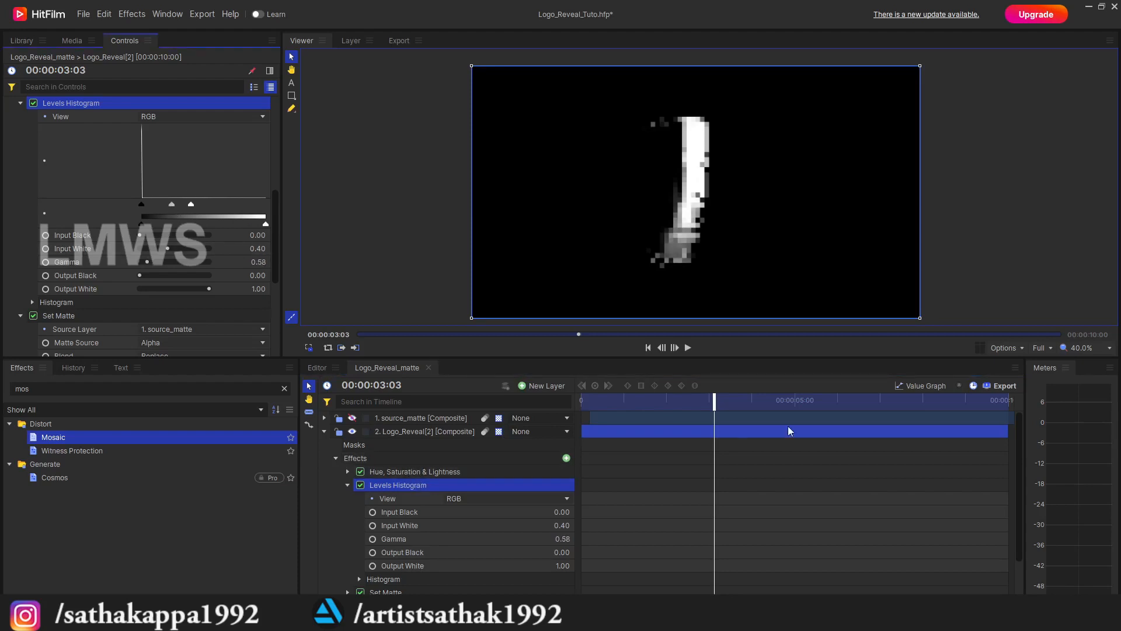
left_click(348, 485)
key("ctrl+s")
Collapse the Logo_Reveal[2] layer and rename it logo_Reveal_Face.
left_click(347, 512)
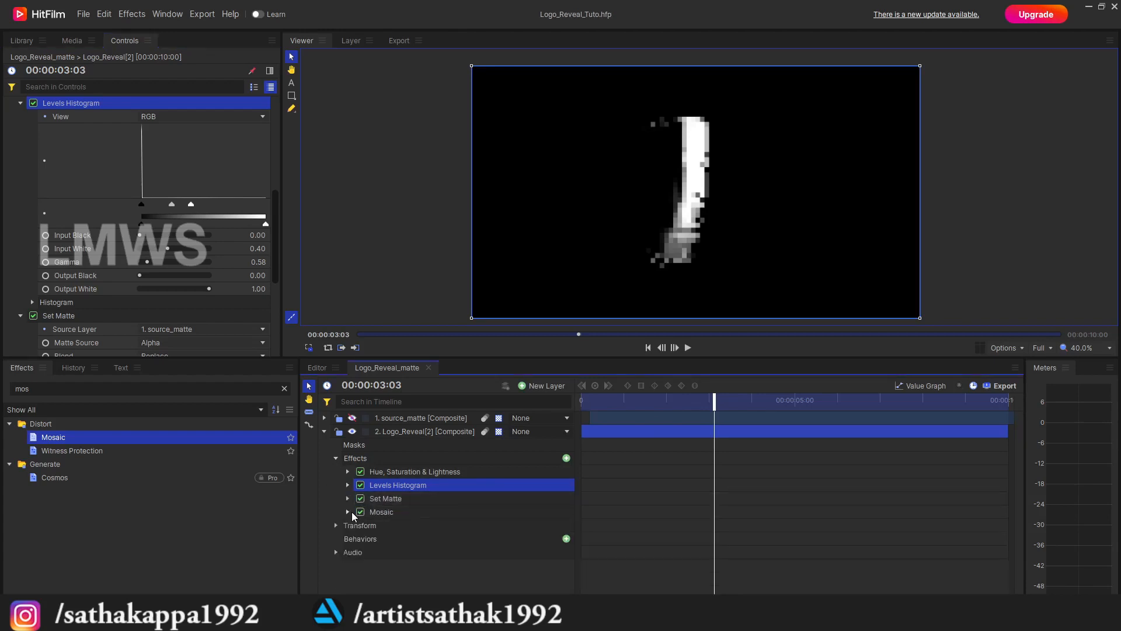
left_click(324, 432)
left_click(421, 433)
right_click(422, 433)
left_click(410, 437)
key("F2")
type("logo_")
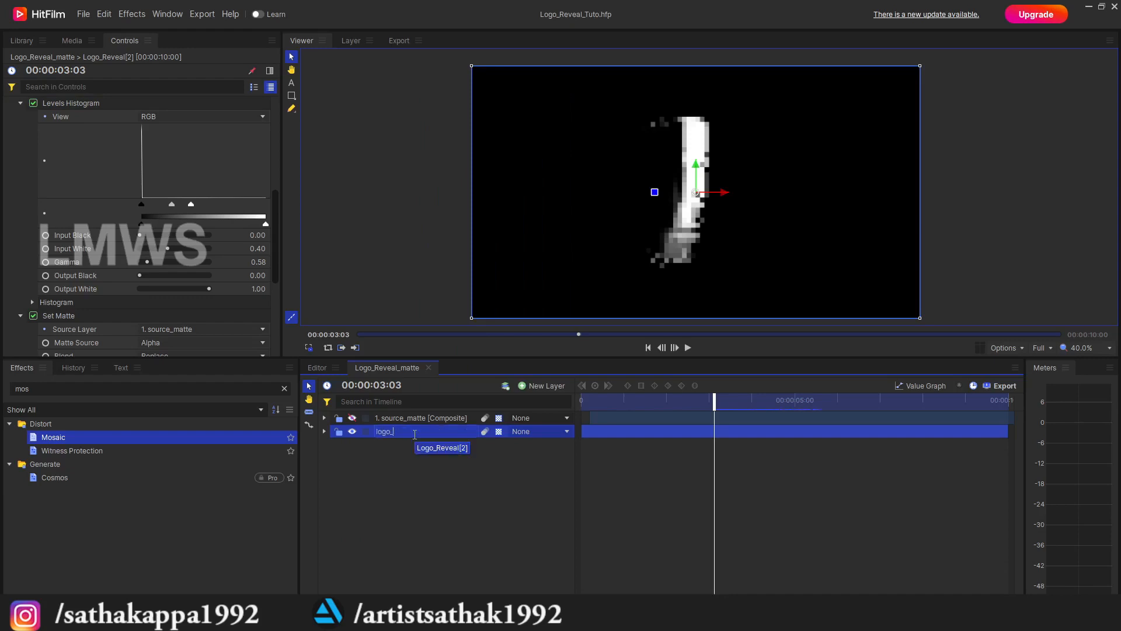
type("Reveal_Face")
key("Return")
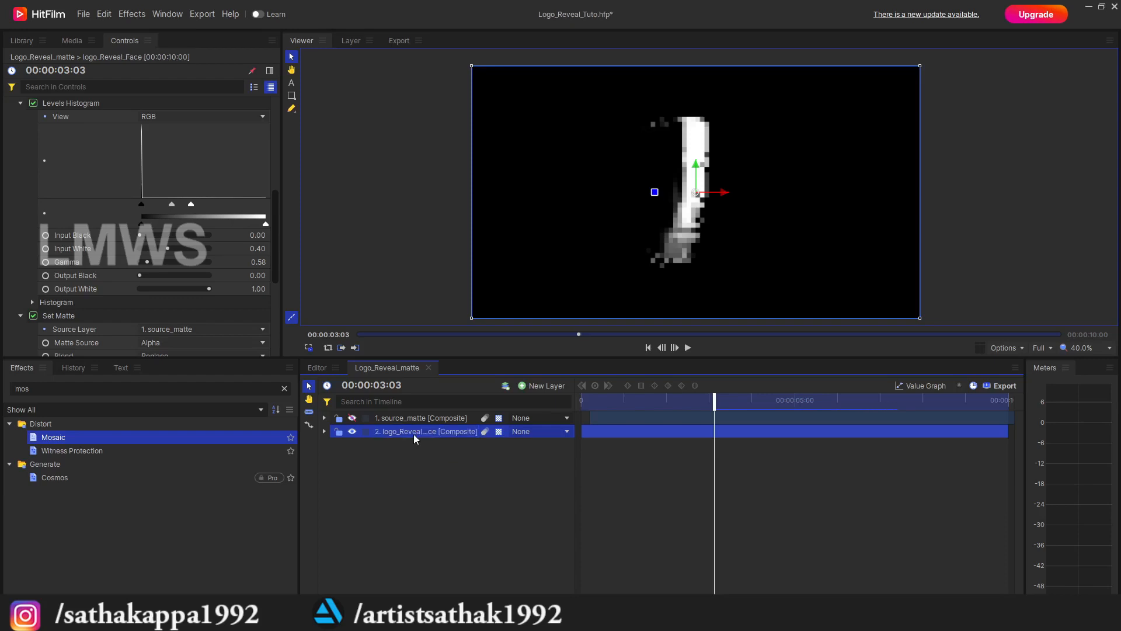
Duplicate logo_Reveal_Face, place the copy beneath the original, rename it logo_Reveal_Edge, and save the project.
key("ctrl+d")
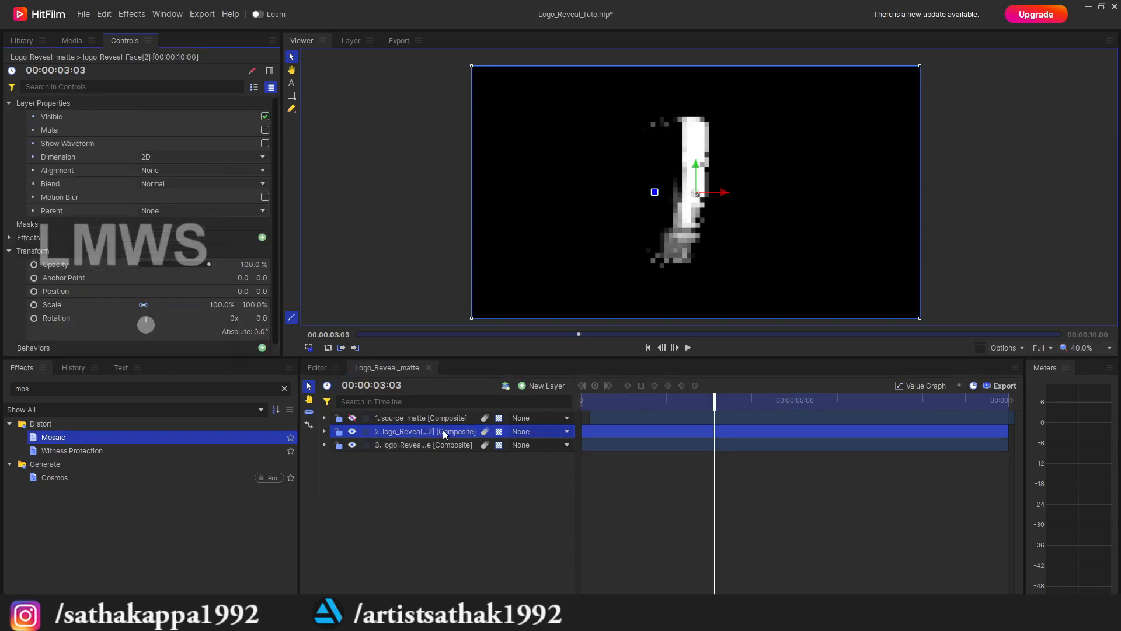
mouse_move(439, 441)
left_mouse_down()
mouse_move(439, 461)
mouse_move(458, 446)
left_mouse_up()
double_click(424, 445)
type("Edge")
key("Return")
key("ctrl+s")
Hide the logo_Reveal_Face layer and apply the Find Edges effect to logo_Reveal_Edge.
left_click(352, 431)
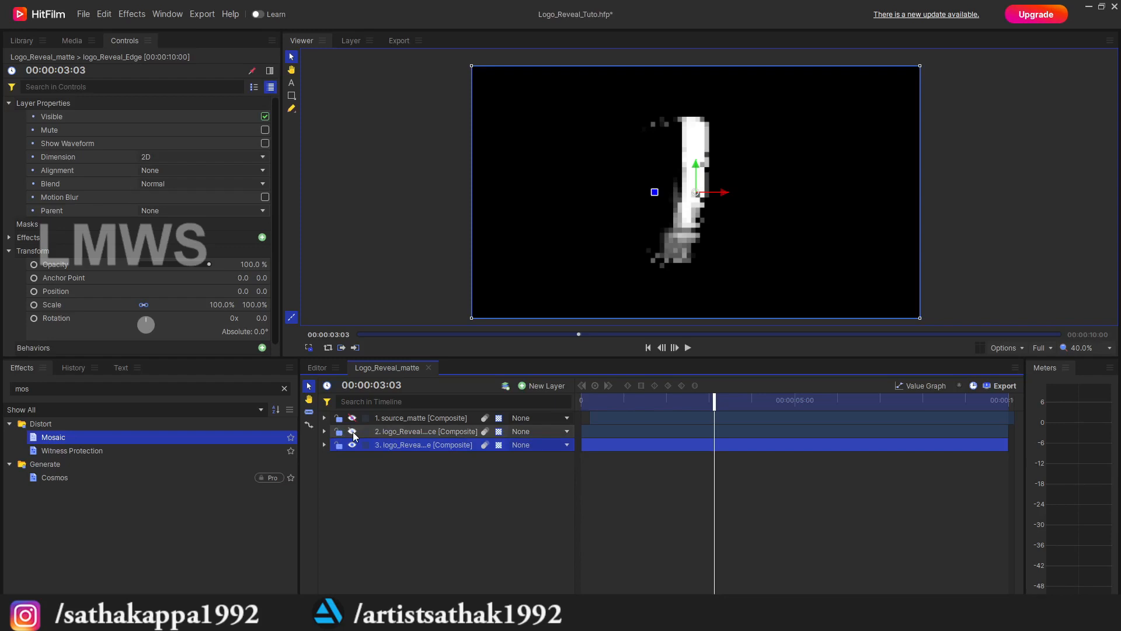
double_click(109, 389)
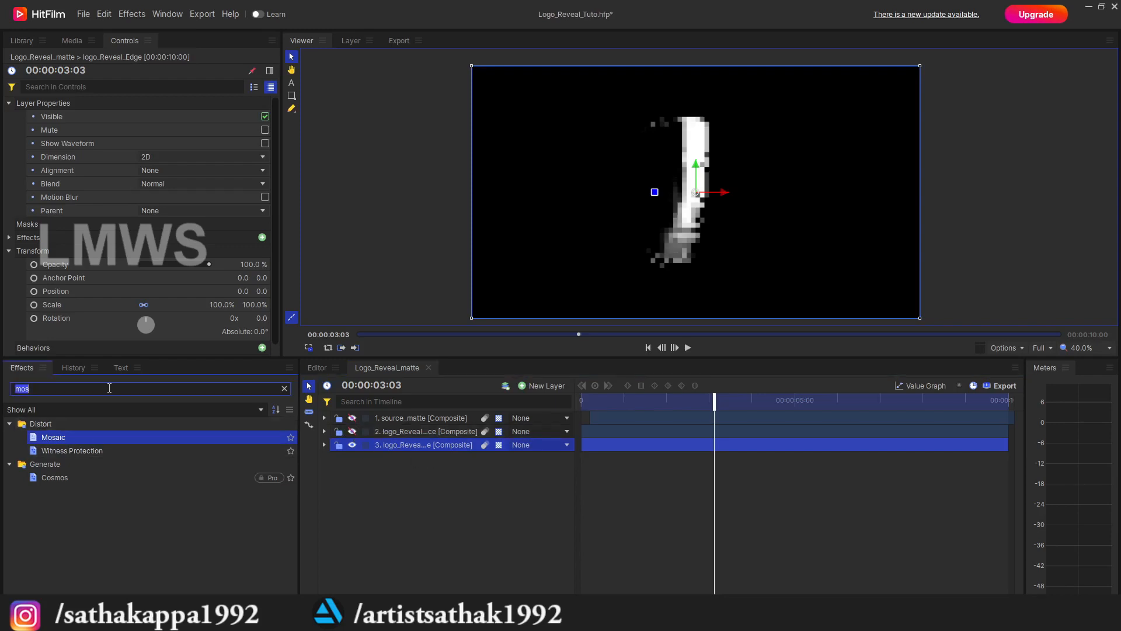
type("find")
left_click_drag(59, 437, 393, 452)
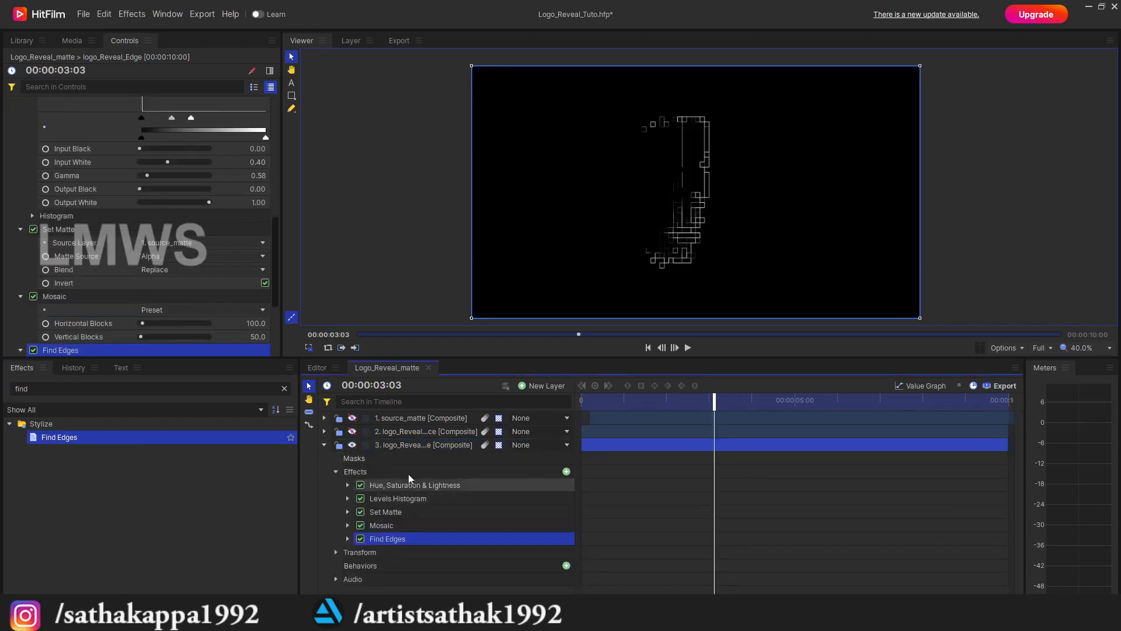
left_click(324, 444)
Show the logo_Reveal_Face layer again, set its blend mode to Difference, and inspect the outlined mosaic blocks.
left_click(353, 431)
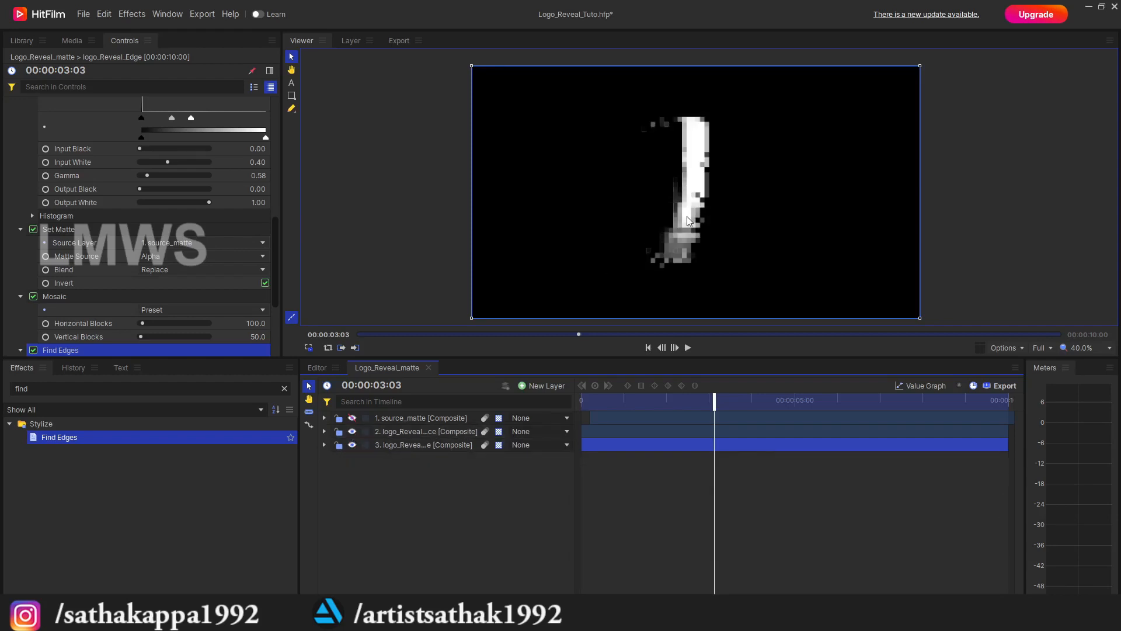
scroll(683, 225, "up", 5)
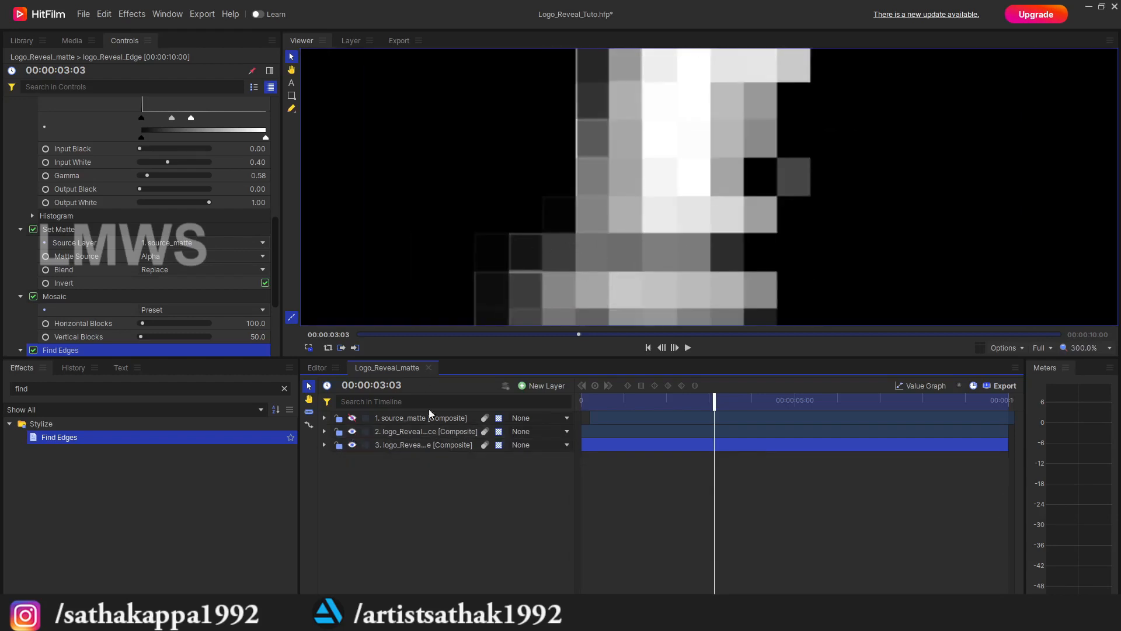
left_click(429, 429)
right_click(429, 431)
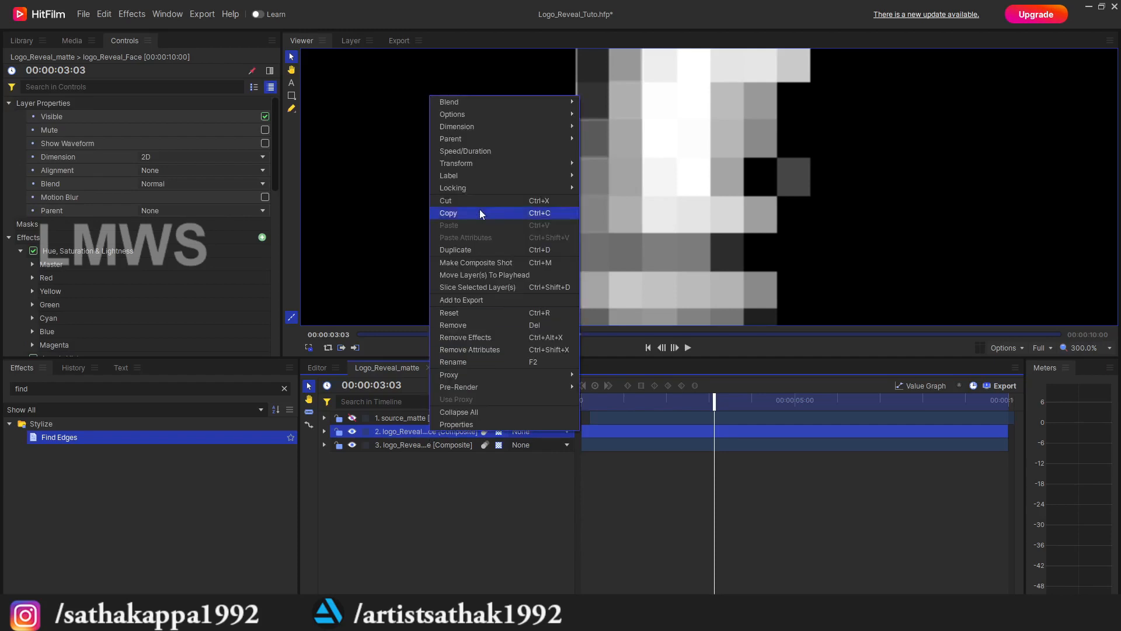
mouse_move(541, 103)
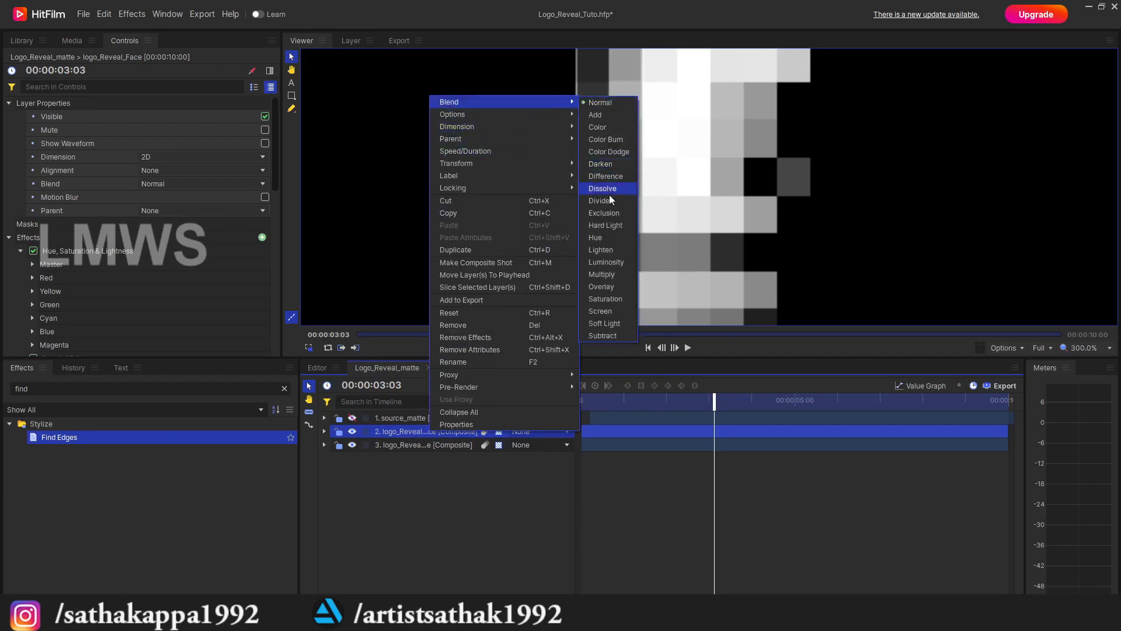
left_click(618, 177)
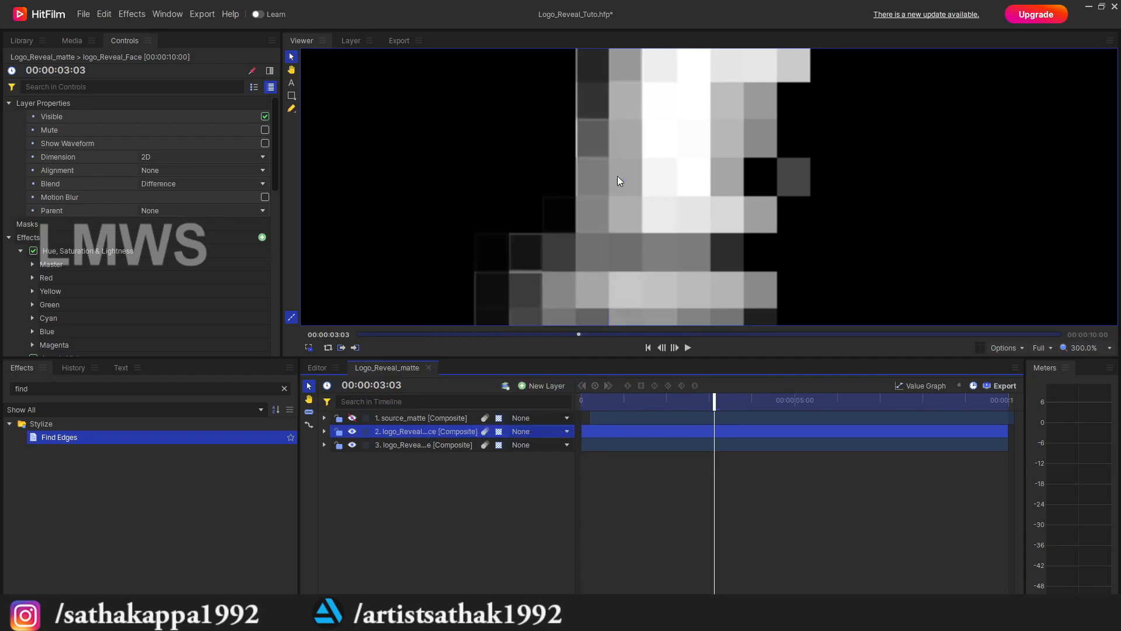
scroll(678, 206, "down", 5)
scroll(636, 230, "up", 3)
scroll(664, 246, "down", 5)
scroll(695, 142, "up", 1)
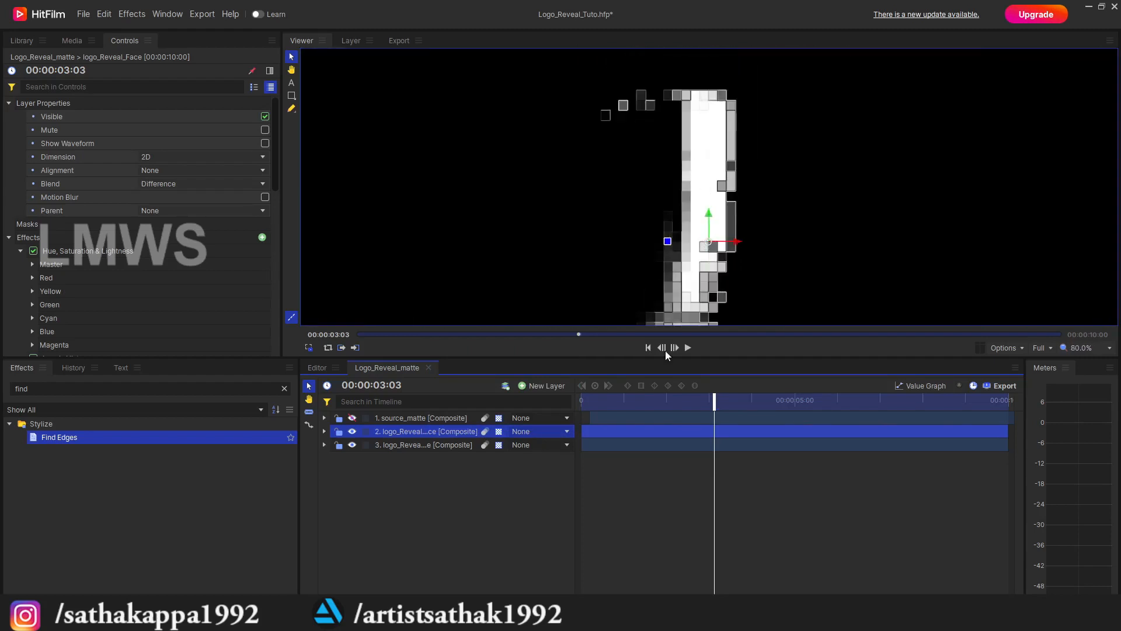
Play back the combined face and edge matte from near the start of the timeline, and save the project.
left_click(612, 404)
scroll(725, 155, "down", 2)
key("space")
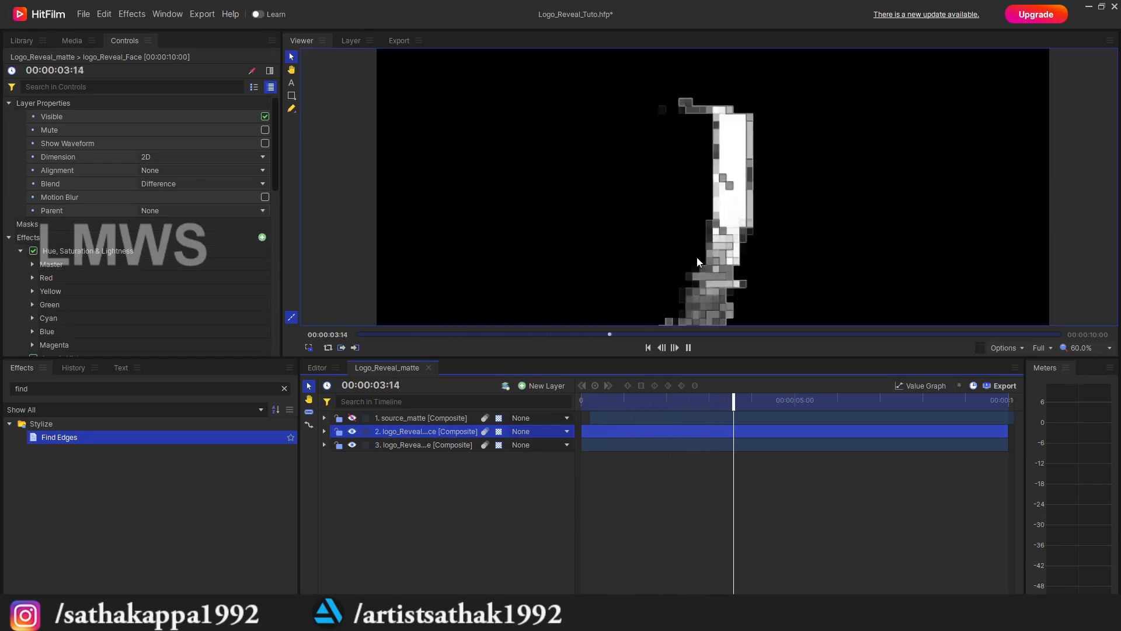
key("space")
key("ctrl+s")
Close the Logo_Reveal_matte timeline and create a 1080p, 25 fps composite shot named Final_Animation with a duration of 10 seconds.
left_click(65, 38)
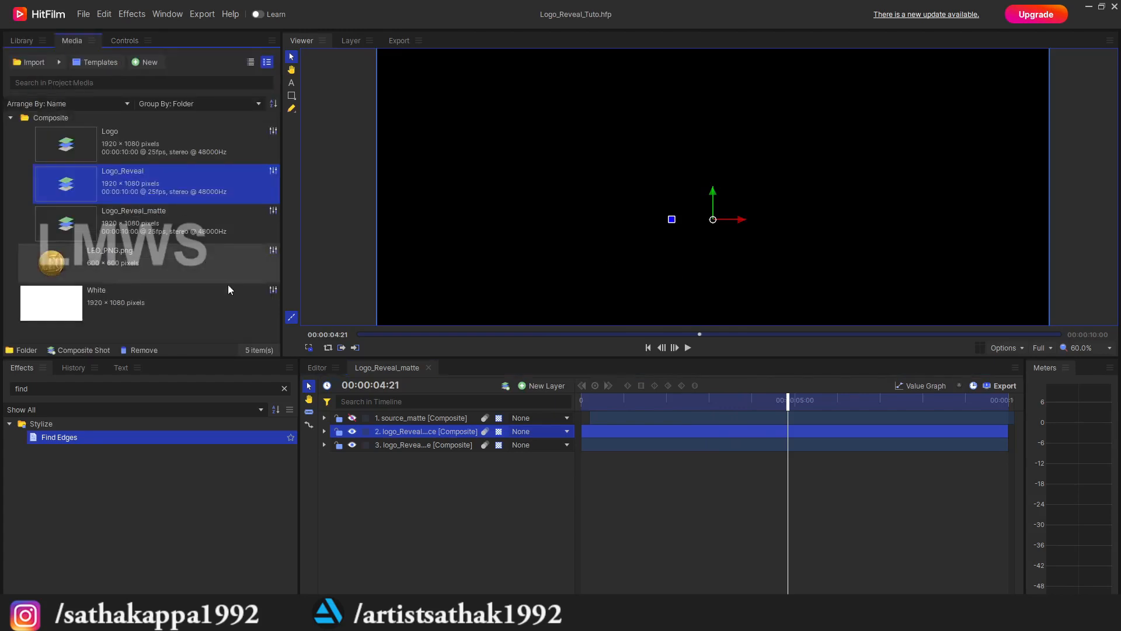
left_click(428, 367)
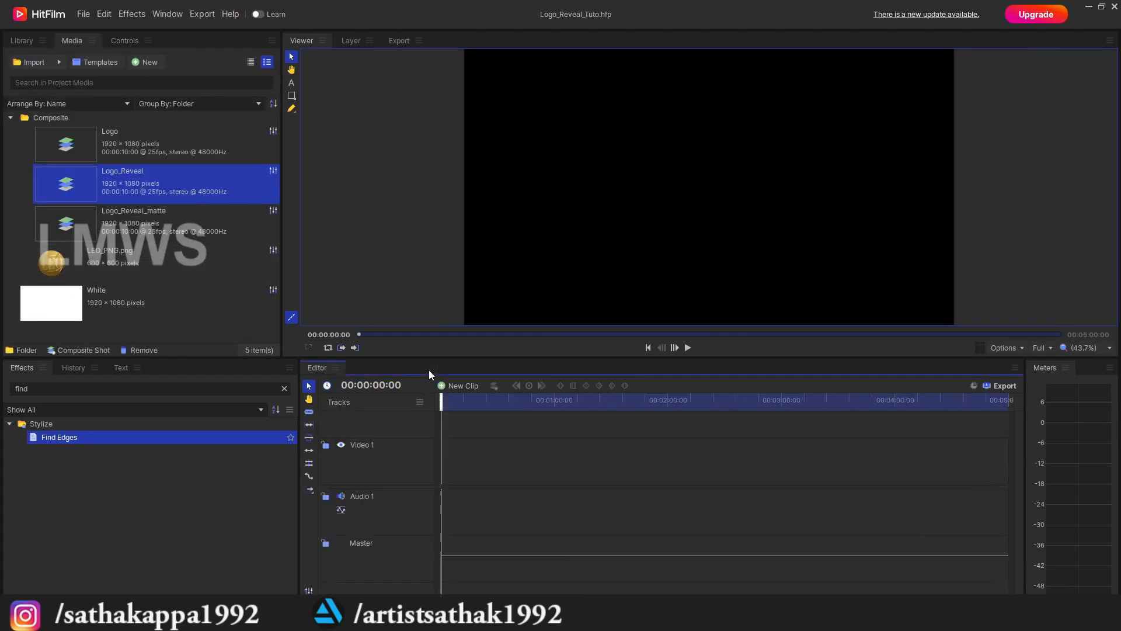
left_click(87, 120)
left_click(143, 62)
left_click(186, 74)
triple_click(598, 163)
type("Final_Animation")
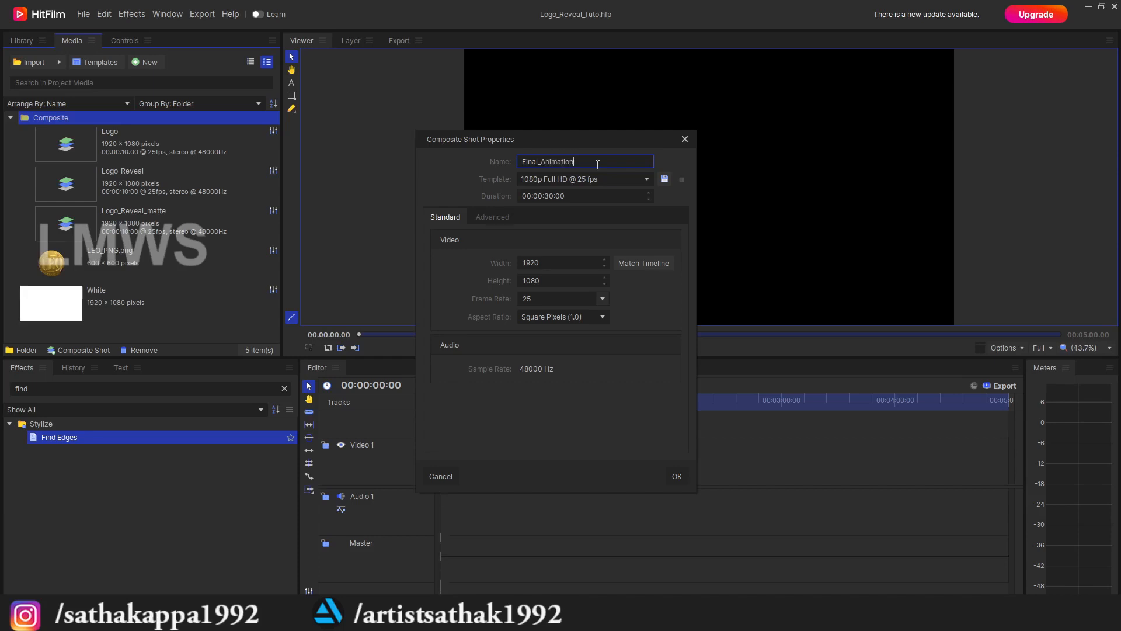
double_click(549, 197)
type("10")
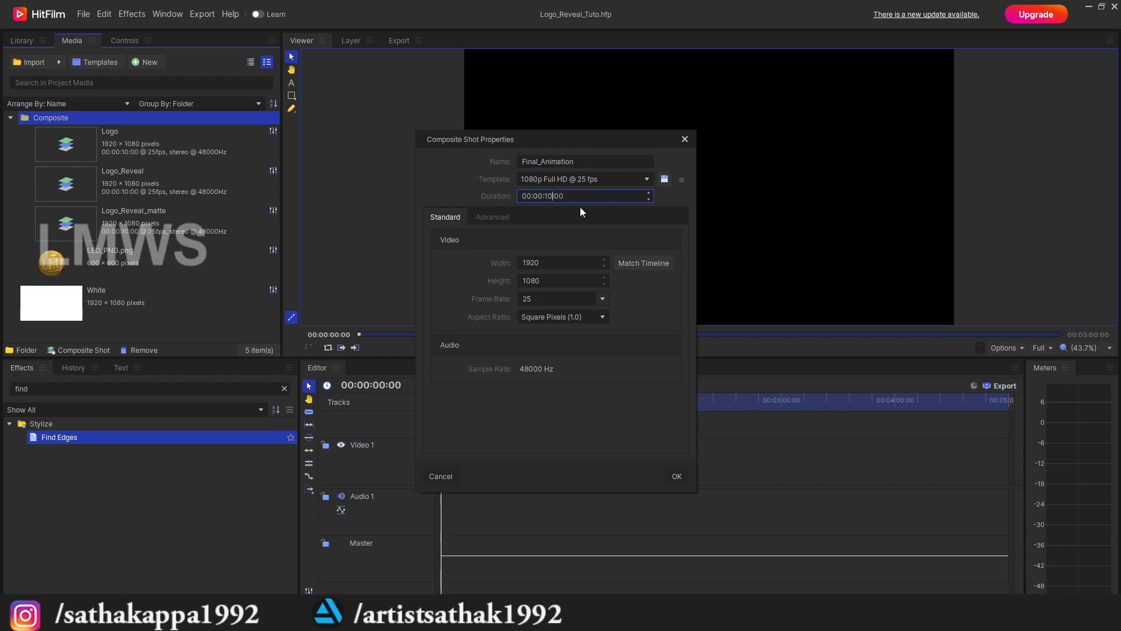
left_click(676, 476)
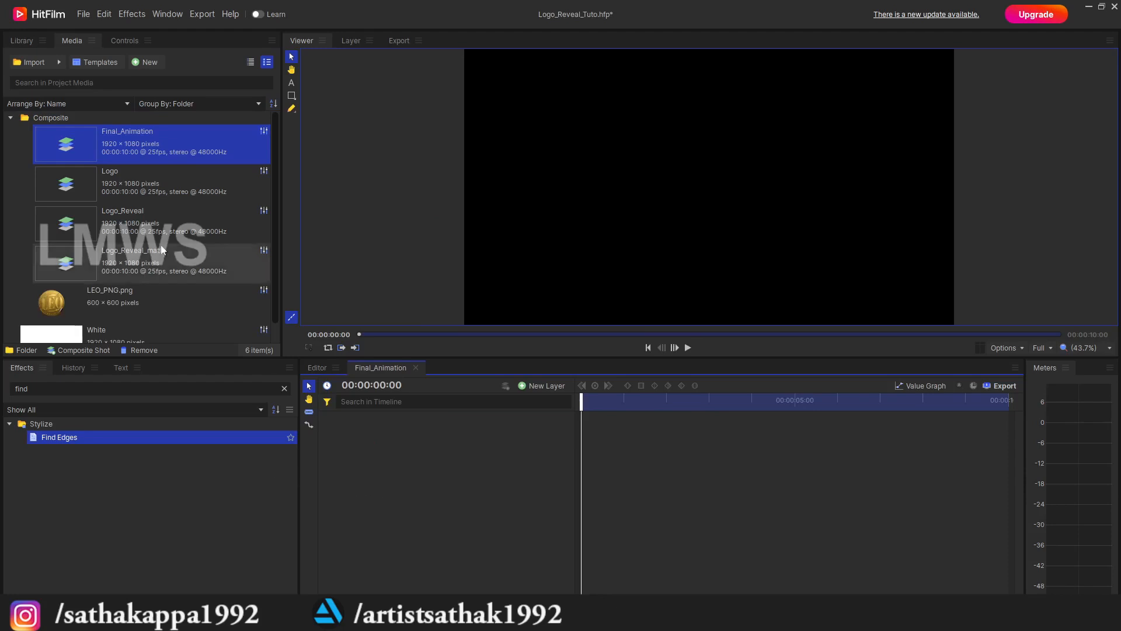
Add Logo_Reveal to the Final_Animation timeline and place Logo_Reveal_matte as a layer above it.
left_click(71, 195)
left_click(105, 221)
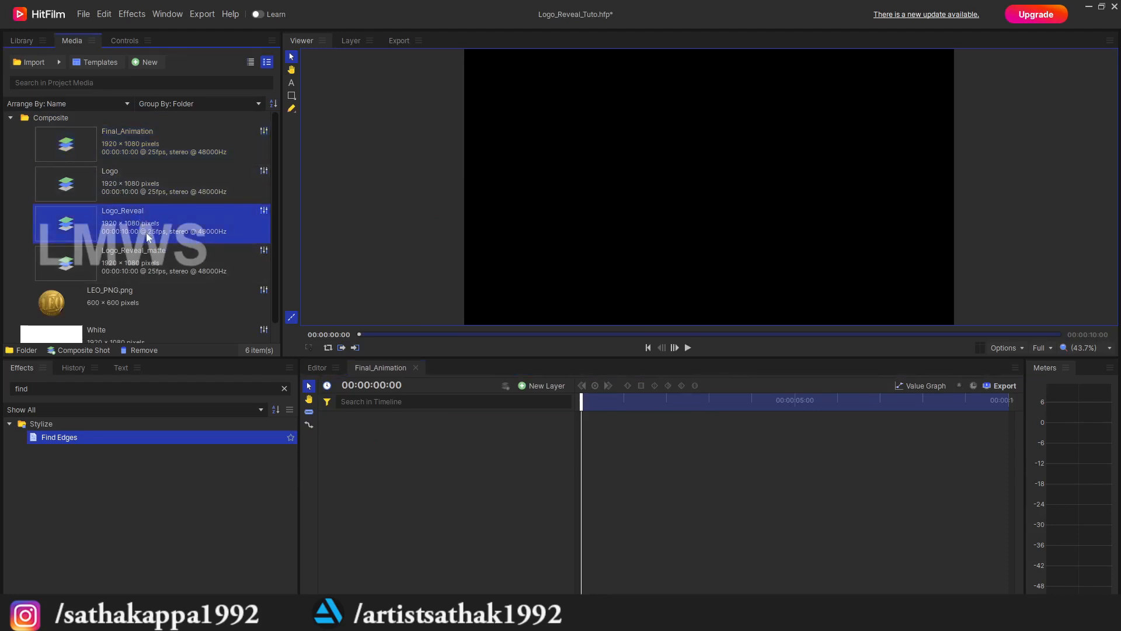
left_click(139, 261)
left_click_drag(112, 218, 403, 490)
left_click_drag(684, 403, 708, 406)
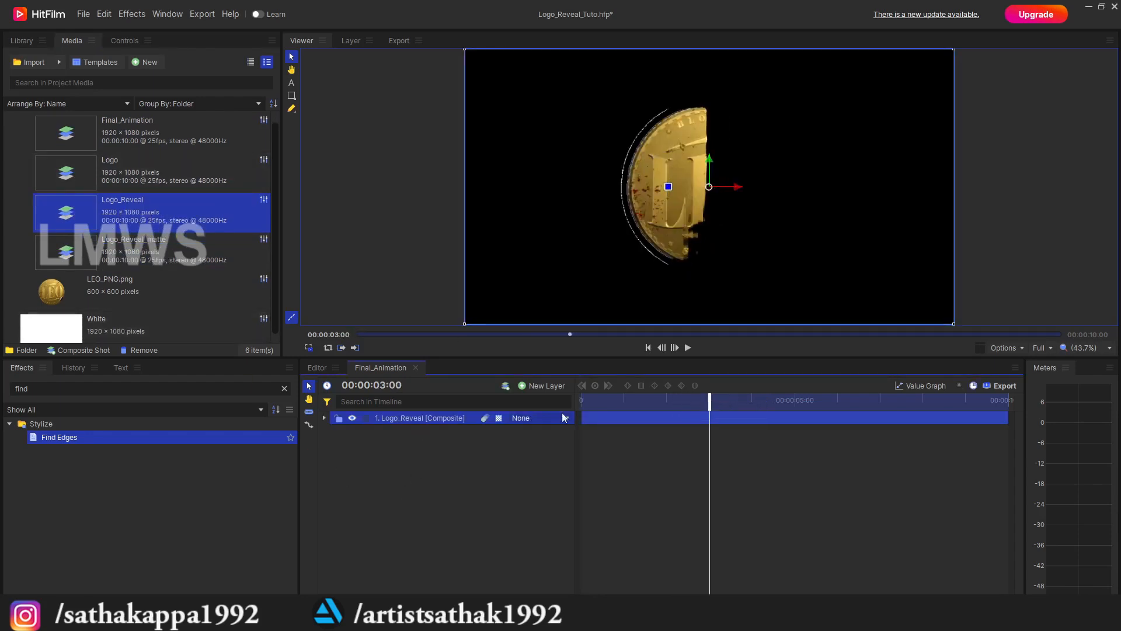
left_click_drag(139, 237, 487, 422)
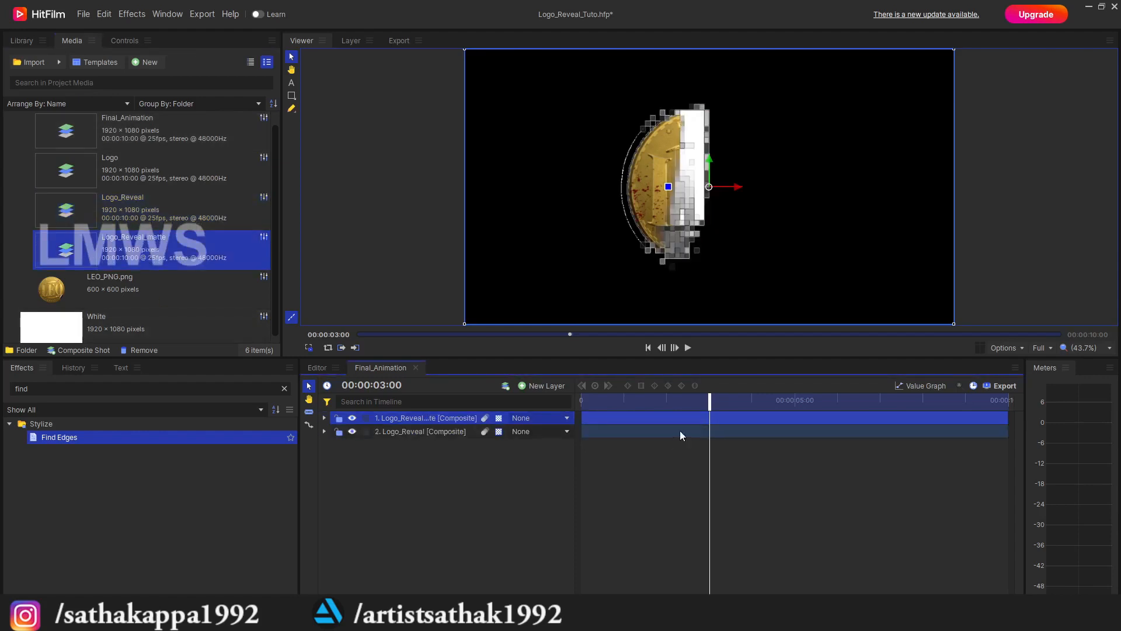
Play back the Final_Animation composite with the matte over the logo reveal, and save the project.
left_click(660, 403)
key("space")
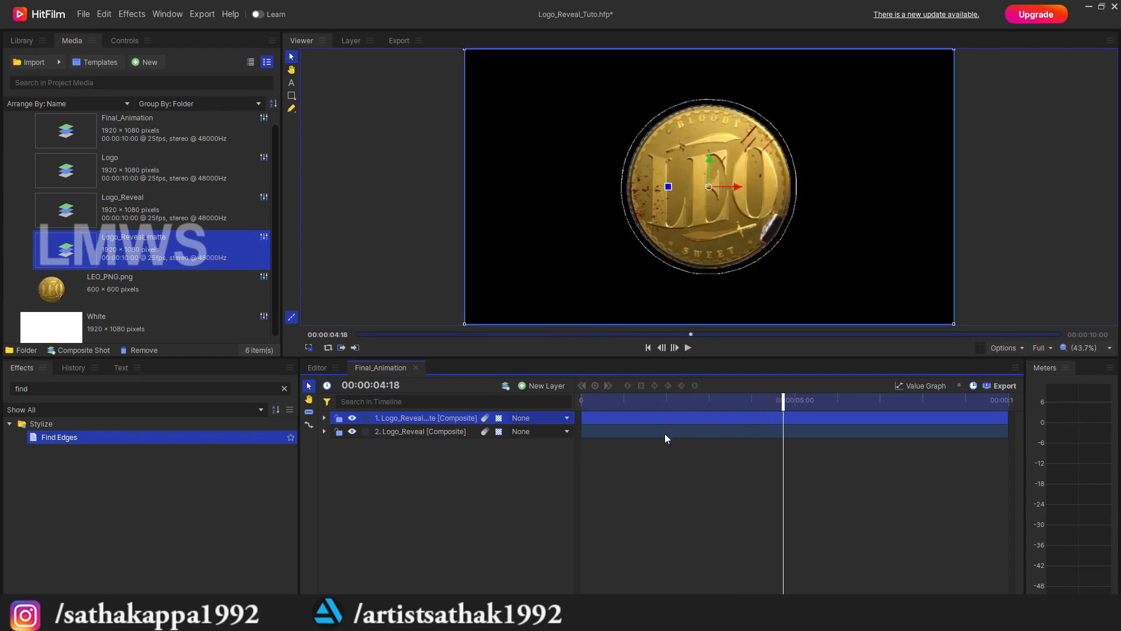
left_click(669, 403)
key("space")
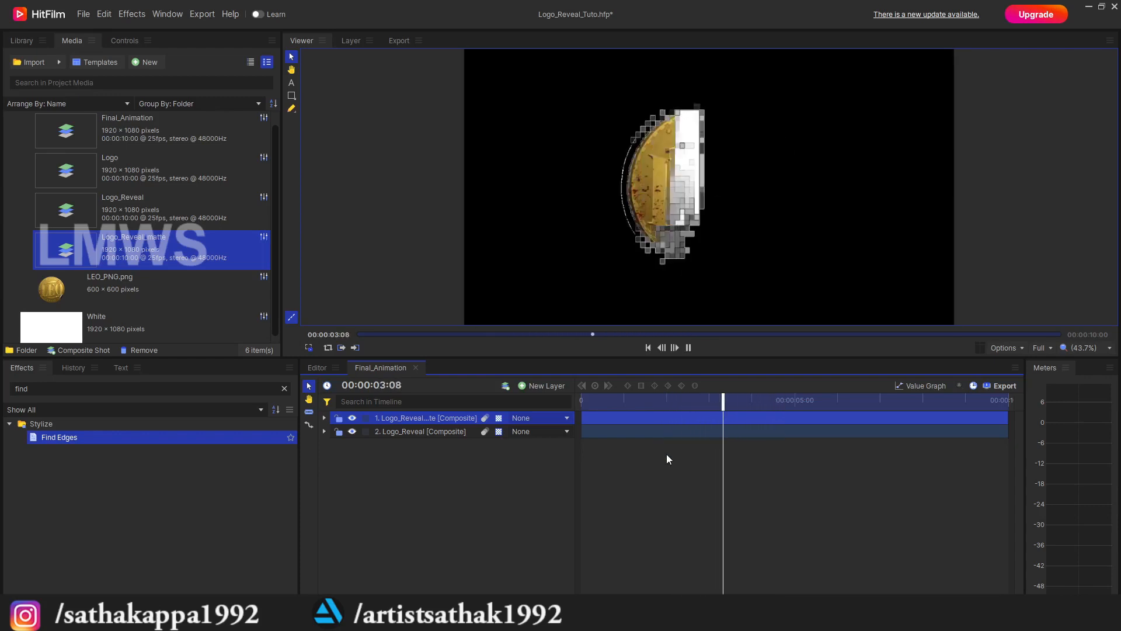
key("space")
key("ctrl+s")
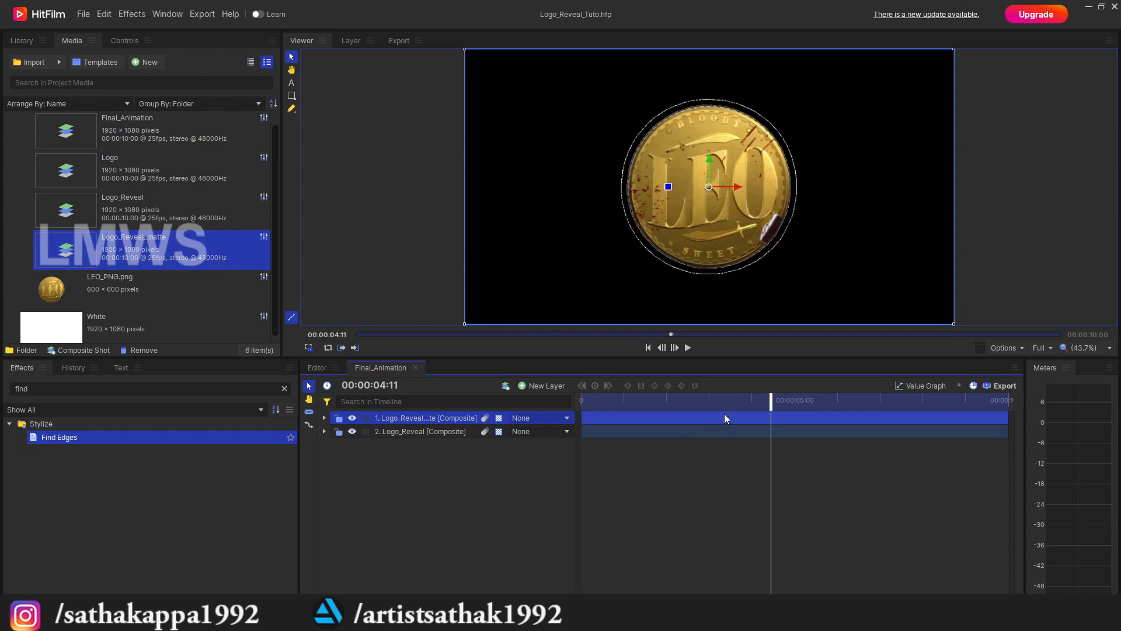
Toggle the Logo_Reveal_matte layer's visibility at 00:00:03:12 to compare the composite with and without it, and save the project.
left_click(724, 402)
left_click_drag(724, 404, 719, 403)
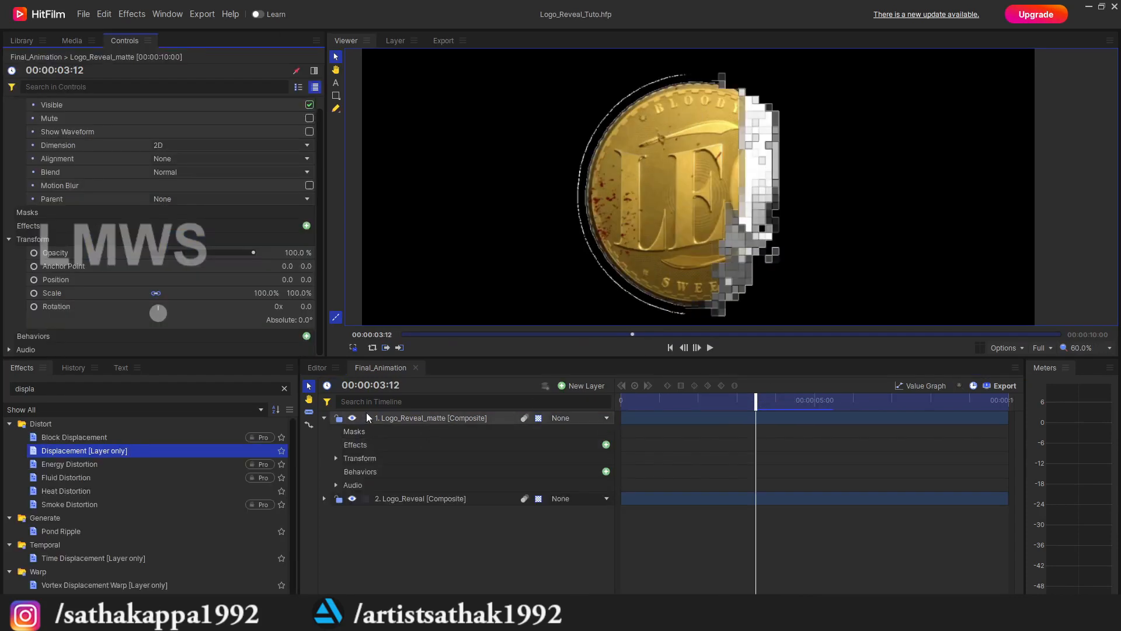
left_click(324, 418)
mouse_move(761, 407)
left_mouse_down()
mouse_move(792, 404)
mouse_move(727, 406)
mouse_move(770, 409)
mouse_move(761, 404)
left_mouse_up()
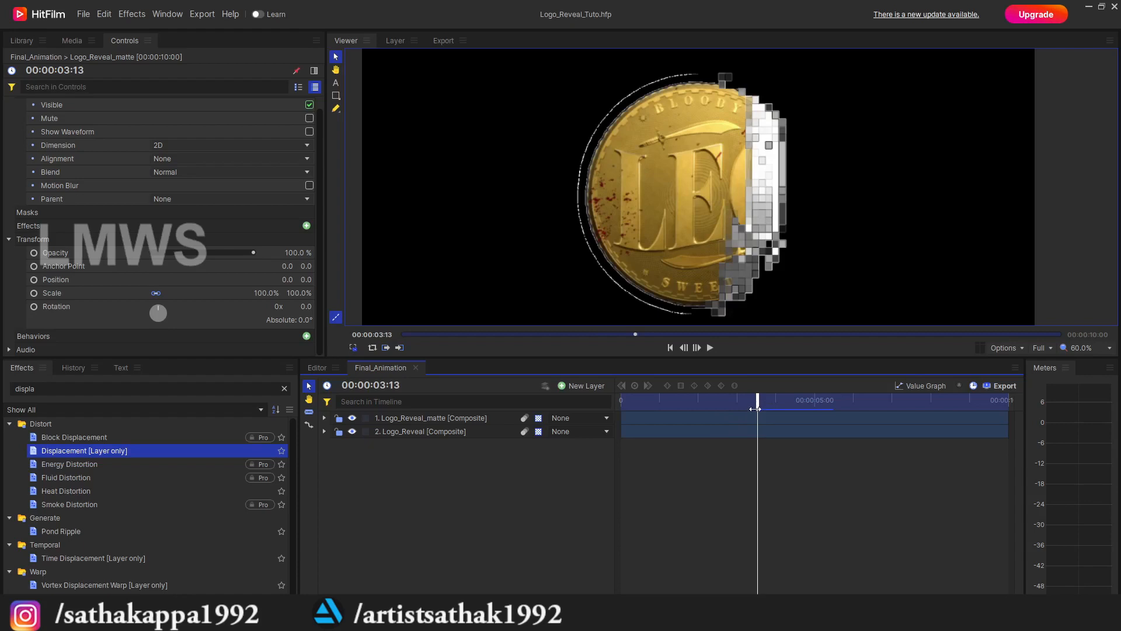
left_click(755, 409)
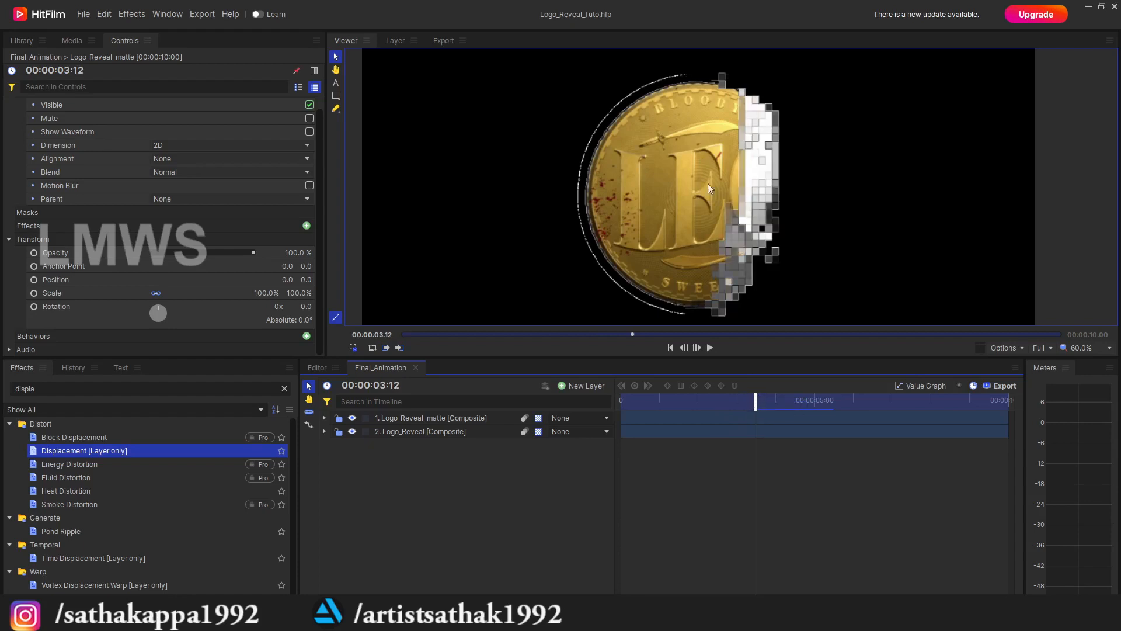
left_click(429, 417)
left_click(350, 417)
left_click(349, 417)
left_click(349, 416)
left_click(349, 417)
left_click(349, 416)
left_click(349, 416)
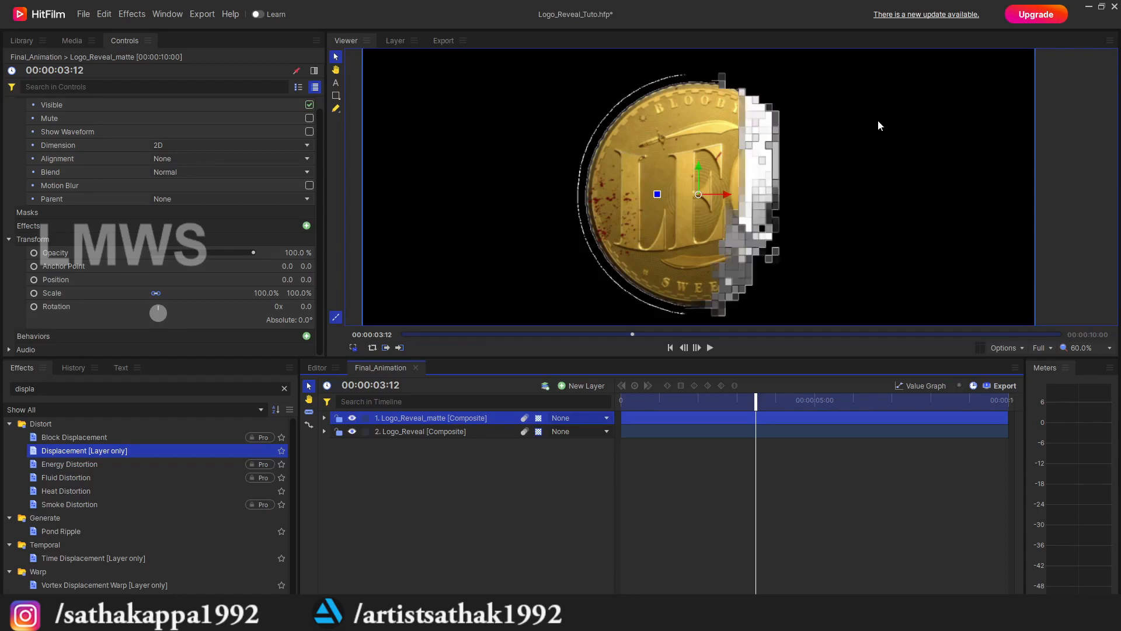
key("ctrl+s")
Apply the layer-only Displacement effect to Logo_Reveal_matte and set its Max Vertical Displacement to 0 px.
left_click_drag(51, 450, 221, 449)
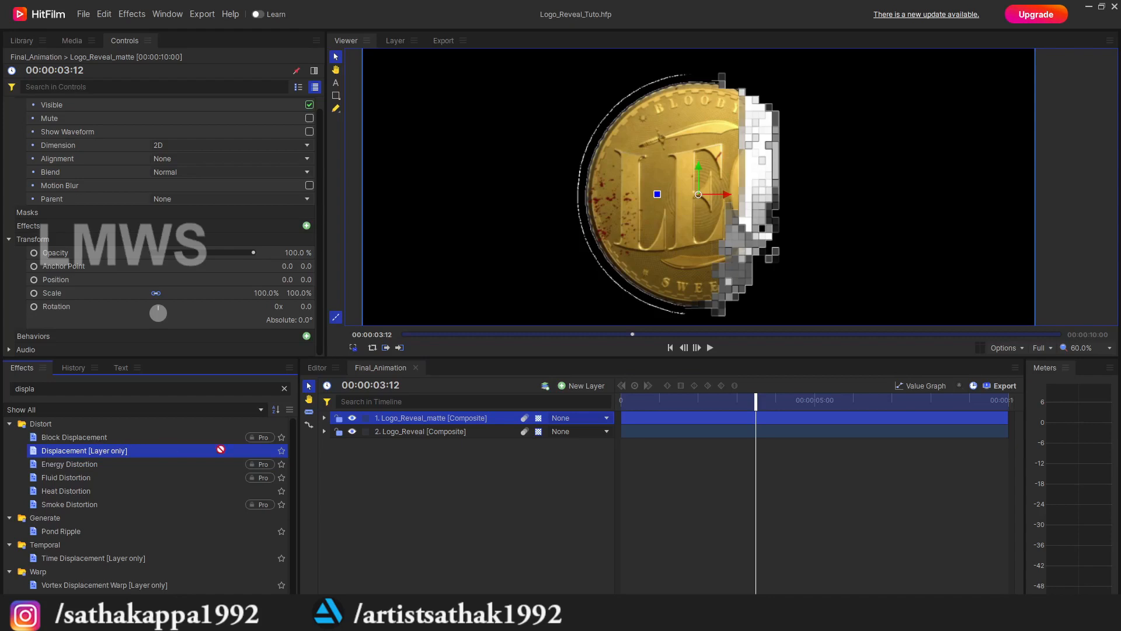
left_click_drag(403, 418, 404, 419)
scroll(245, 292, "down", 2)
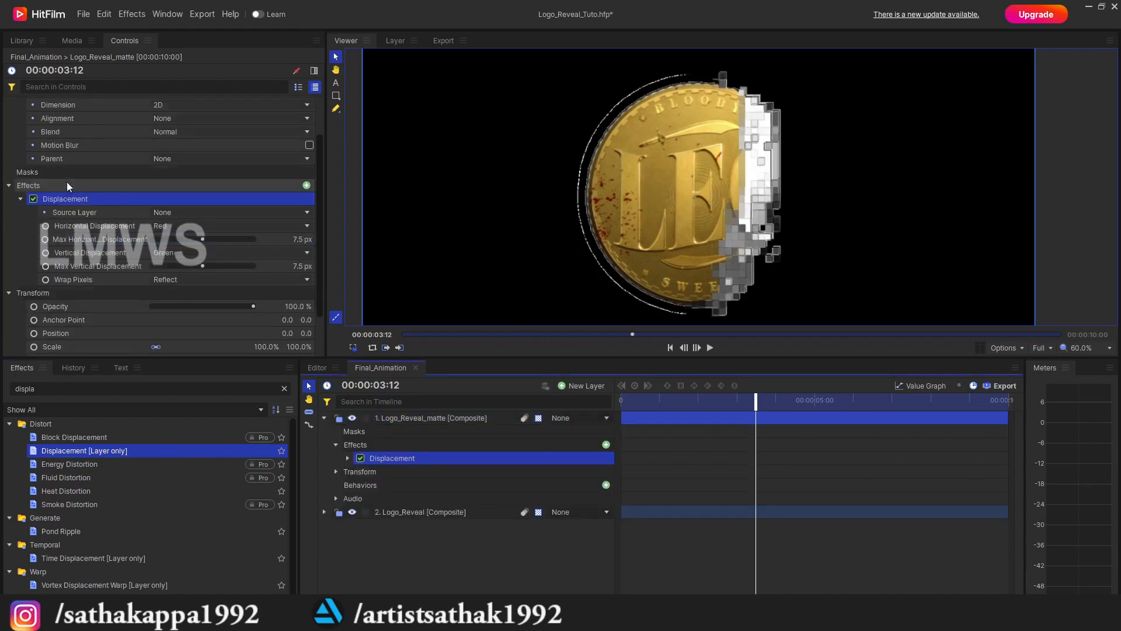
left_click(305, 266)
type("0")
key("Return")
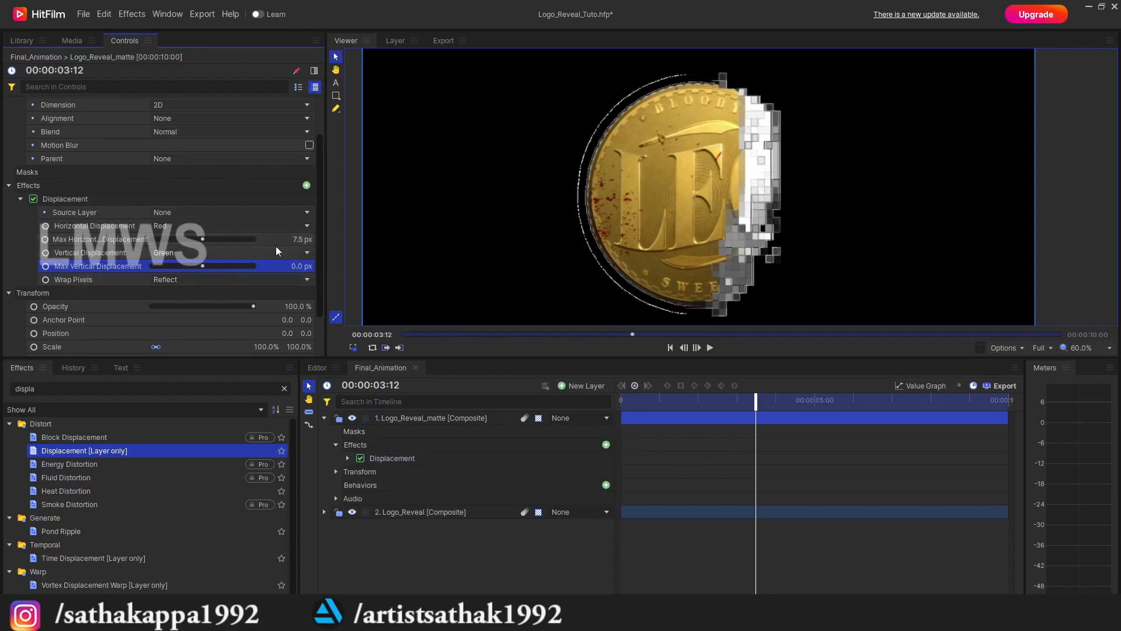
Set the Displacement effect's Max Horizontal Displacement to -100 px.
left_click_drag(297, 239, 315, 238)
left_click(301, 239)
key("BackSpace")
type("-100")
key("Return")
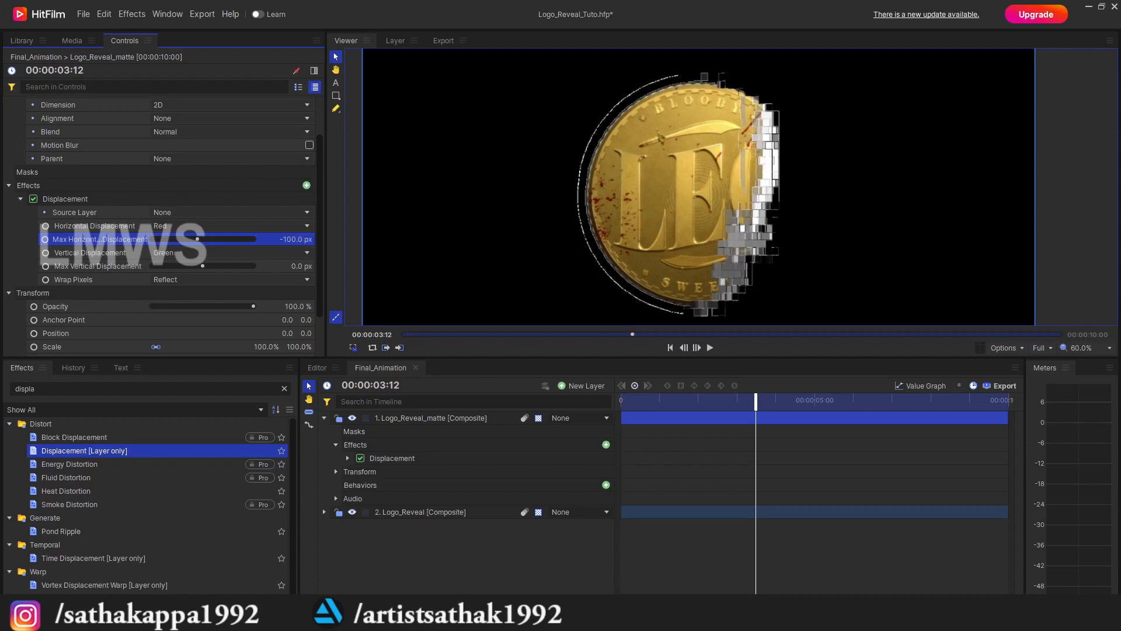
Duplicate the Displacement effect, set the copy's Max Horizontal Displacement to 100 px, and play back the result.
left_click(21, 198)
left_click(77, 233)
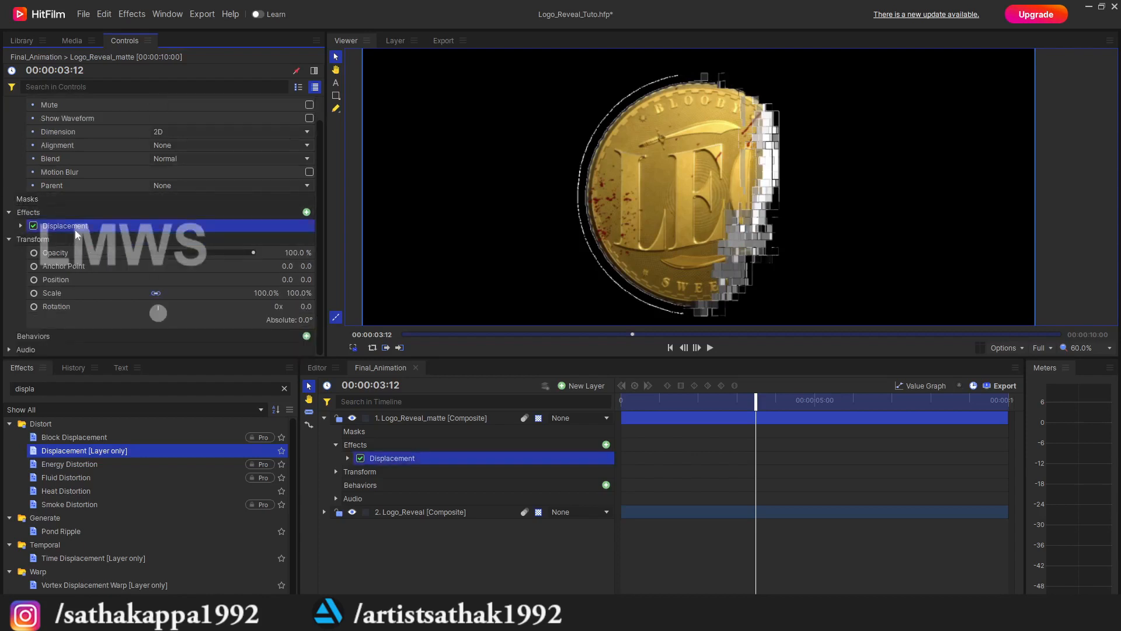
right_click(82, 228)
left_click(106, 265)
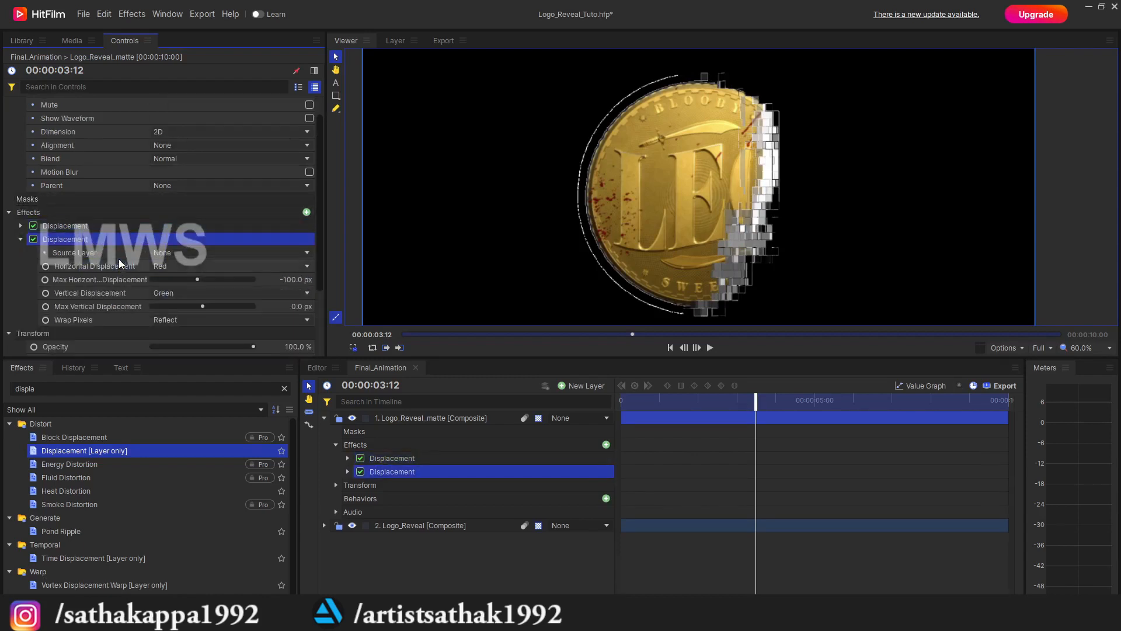
left_click(296, 280)
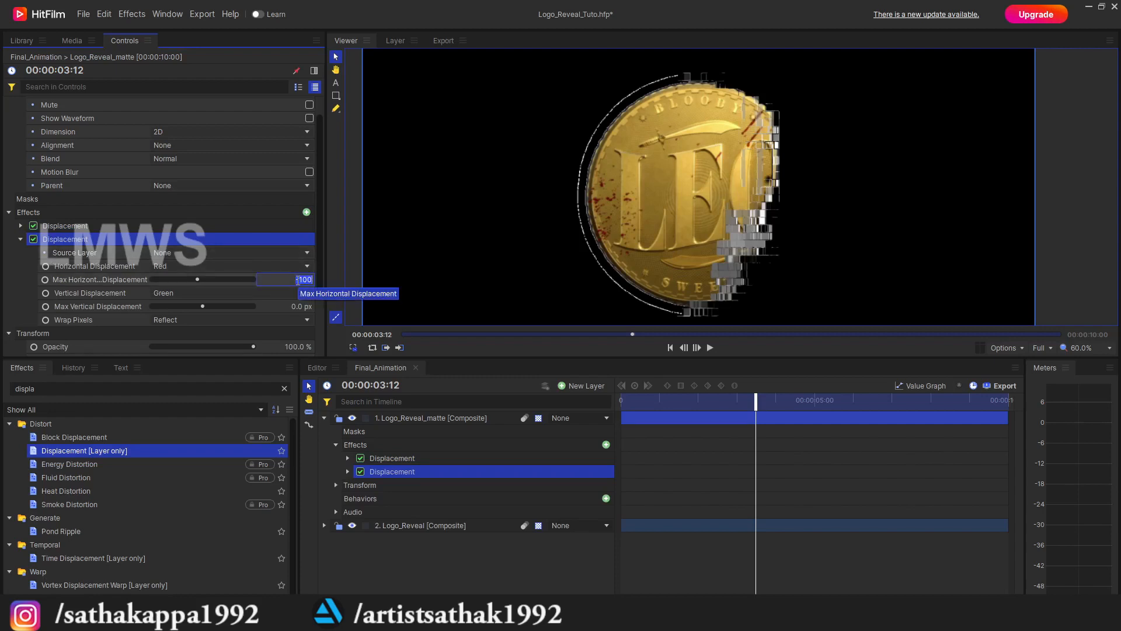
key("Return")
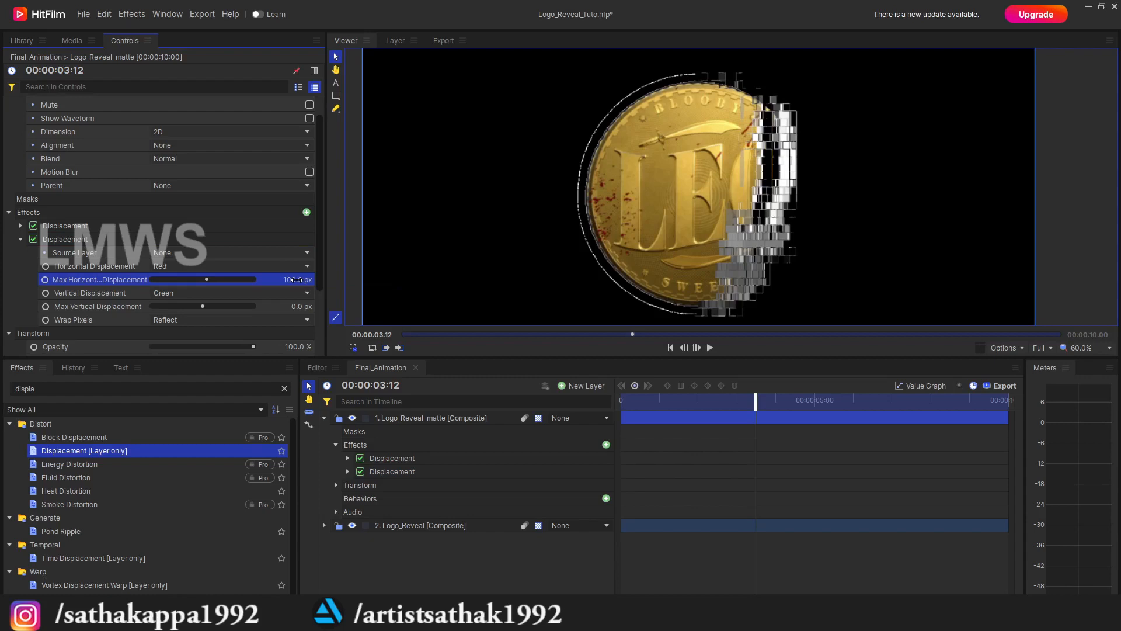
left_click(637, 399)
key("space")
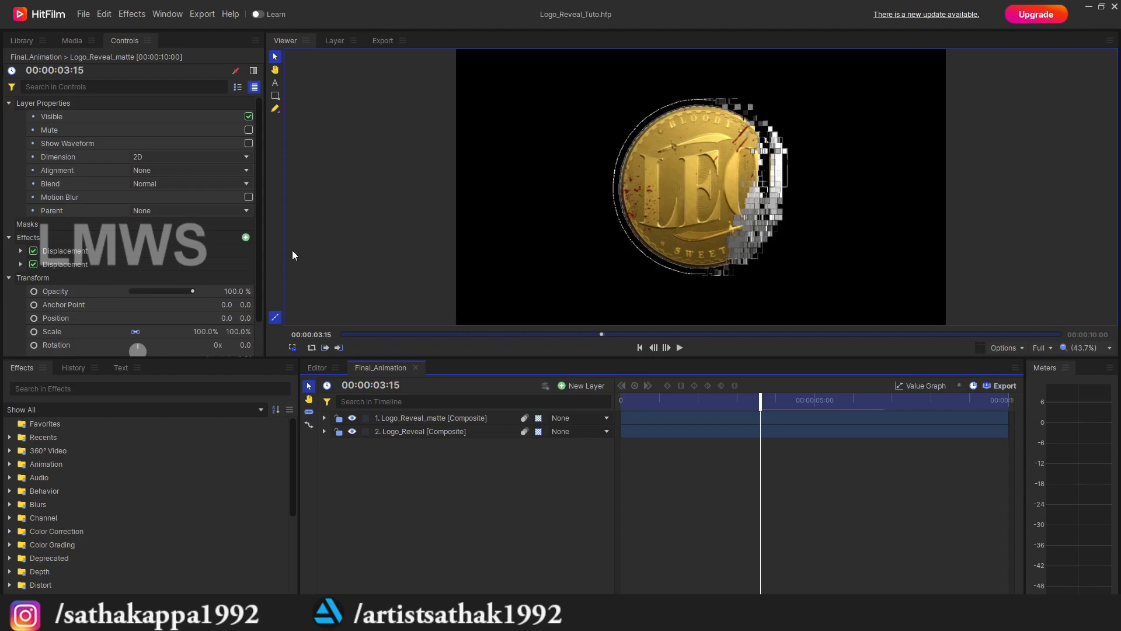
Search the effects for "two", clear the search, and browse the Color Grading category.
left_click(85, 391)
type("t")
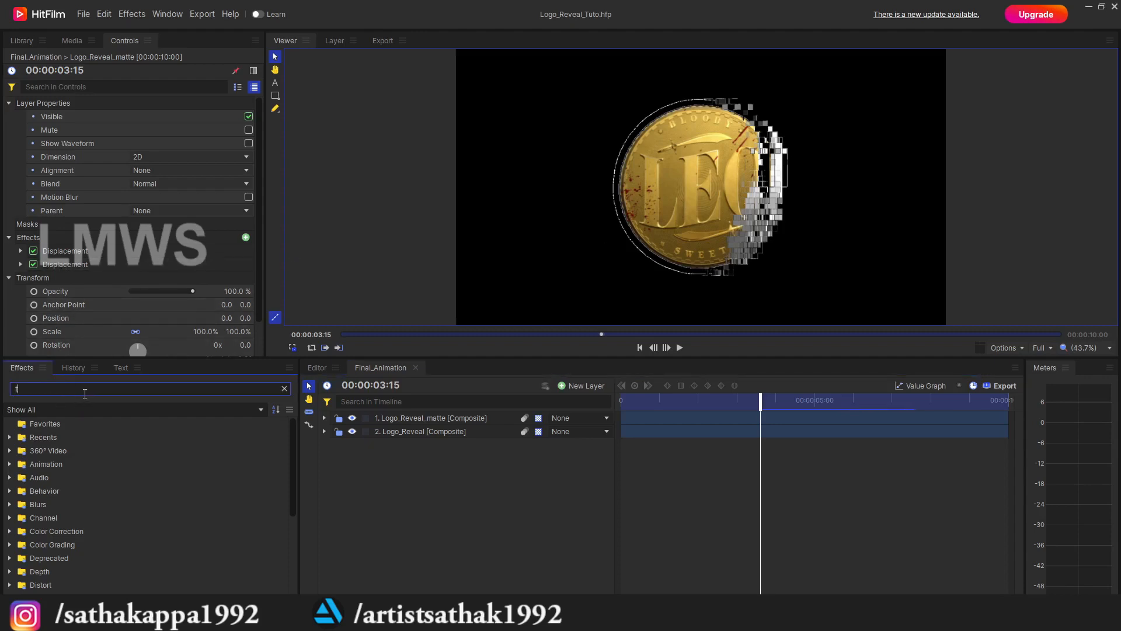
type("wo")
double_click(78, 391)
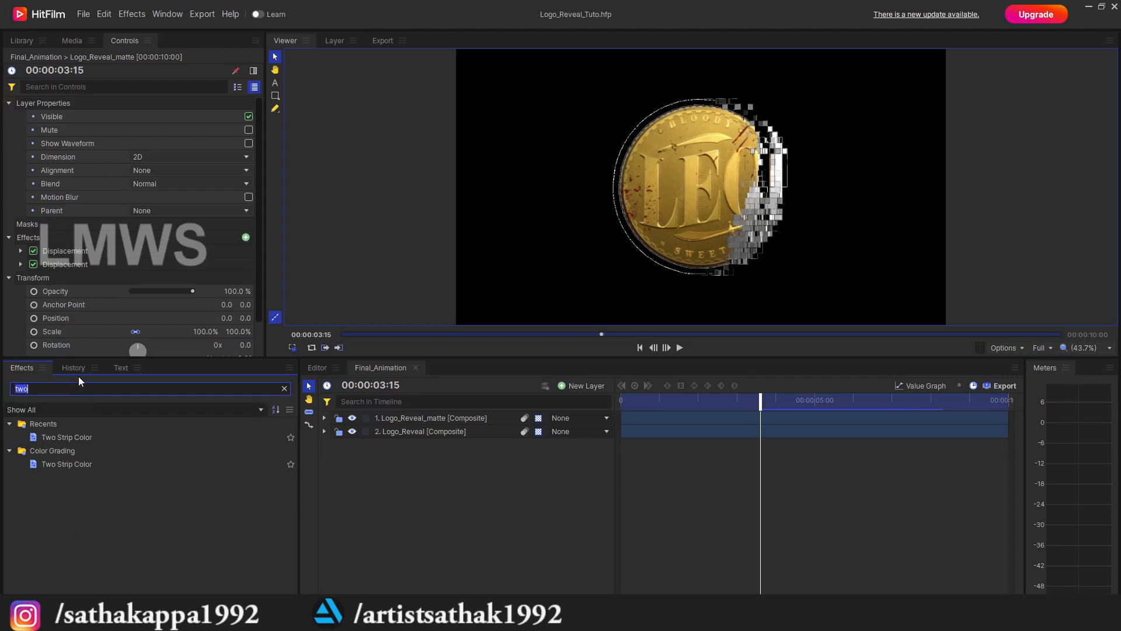
key("BackSpace")
scroll(6, 502, "up", 5)
left_click(9, 468)
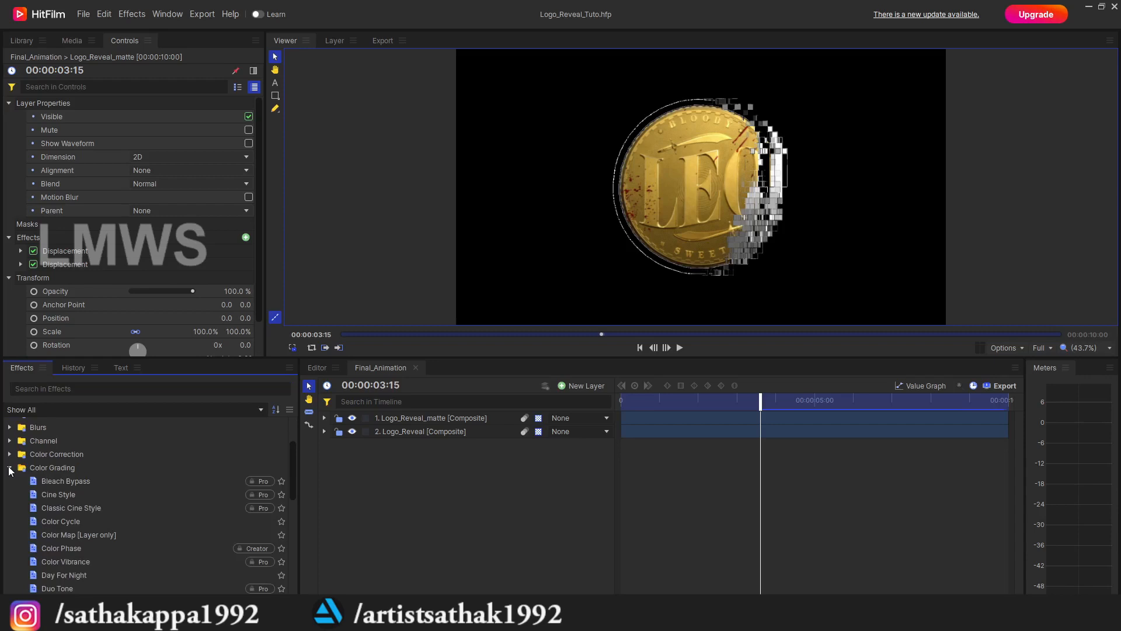
scroll(66, 549, "down", 1)
Find the Two Strip Color effect by searching "two st" and apply it to the Logo_Reveal_matte layer.
left_click(86, 390)
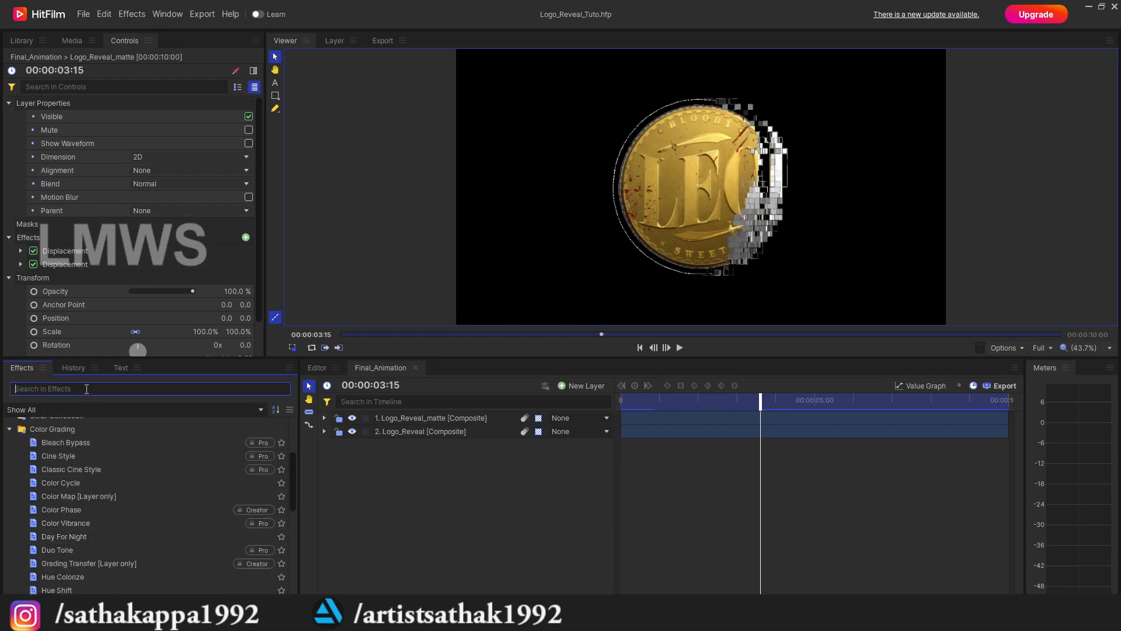
type("two st")
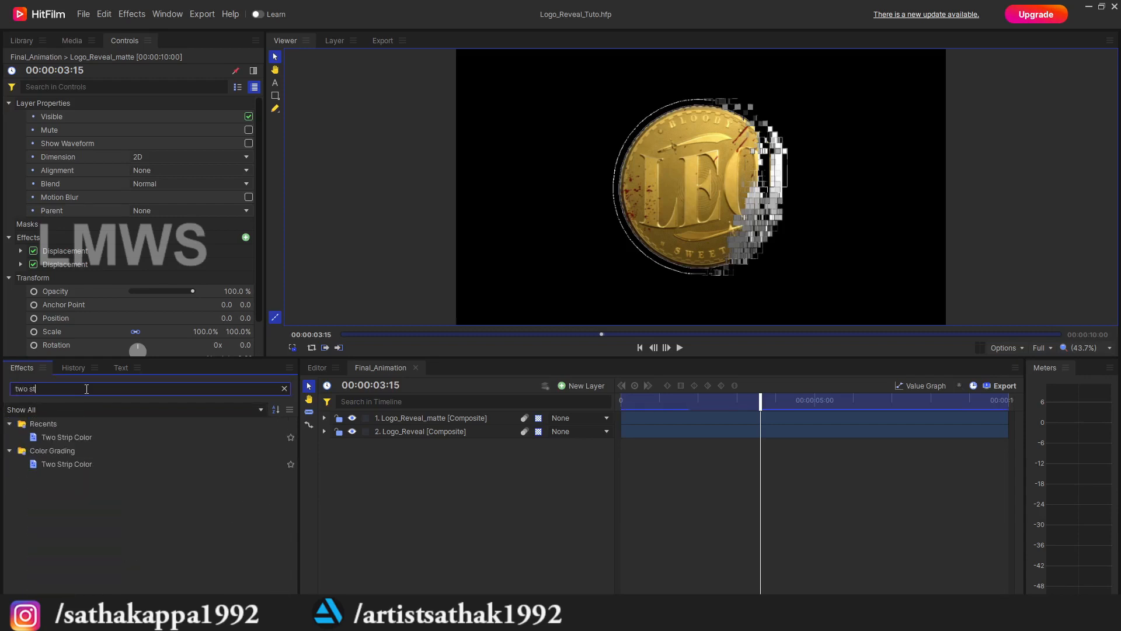
left_click(42, 464)
left_click_drag(407, 451, 435, 420)
Set the Two Strip Color effect's Saturation to 7.00 and Offset Darks to -5.05.
scroll(135, 174, "down", 1)
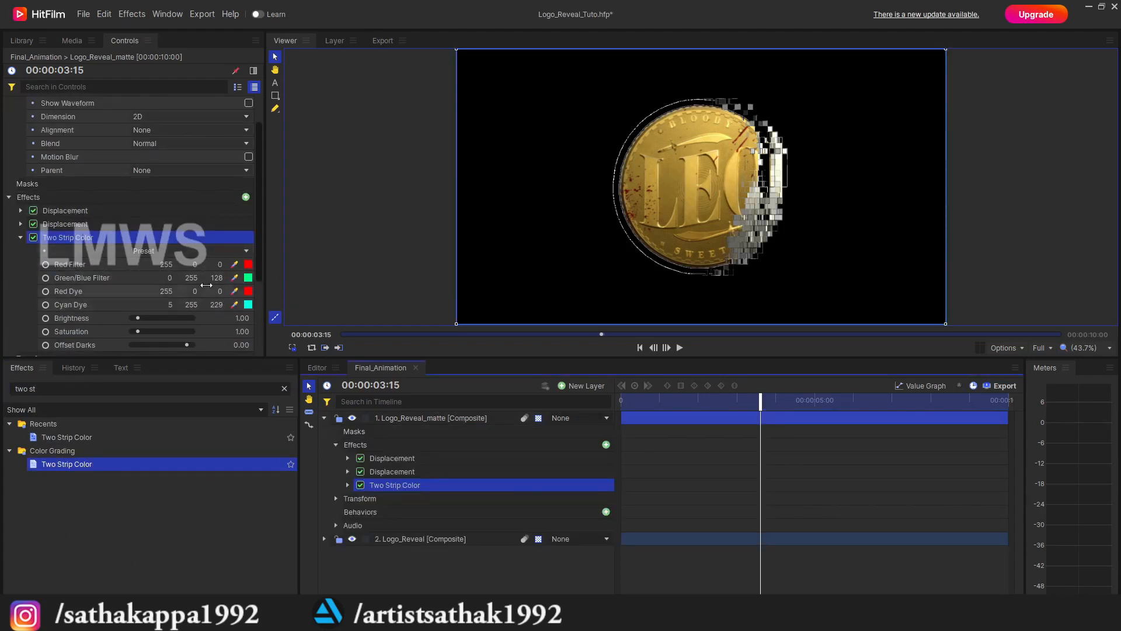
left_click(248, 265)
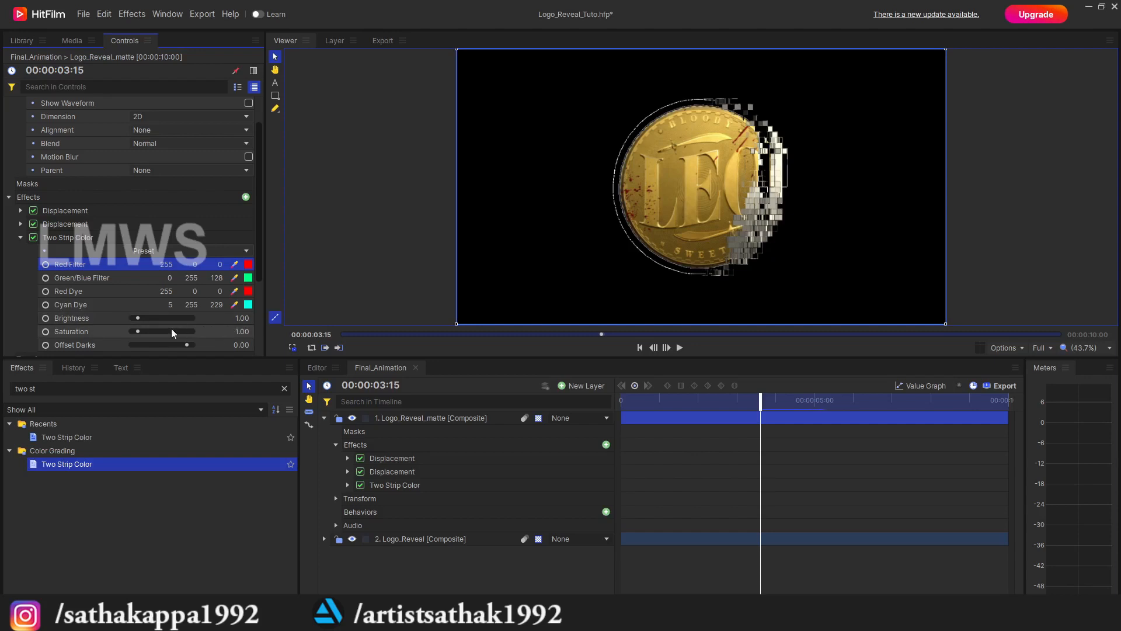
mouse_move(144, 330)
left_mouse_down()
mouse_move(174, 334)
mouse_move(159, 346)
left_mouse_up()
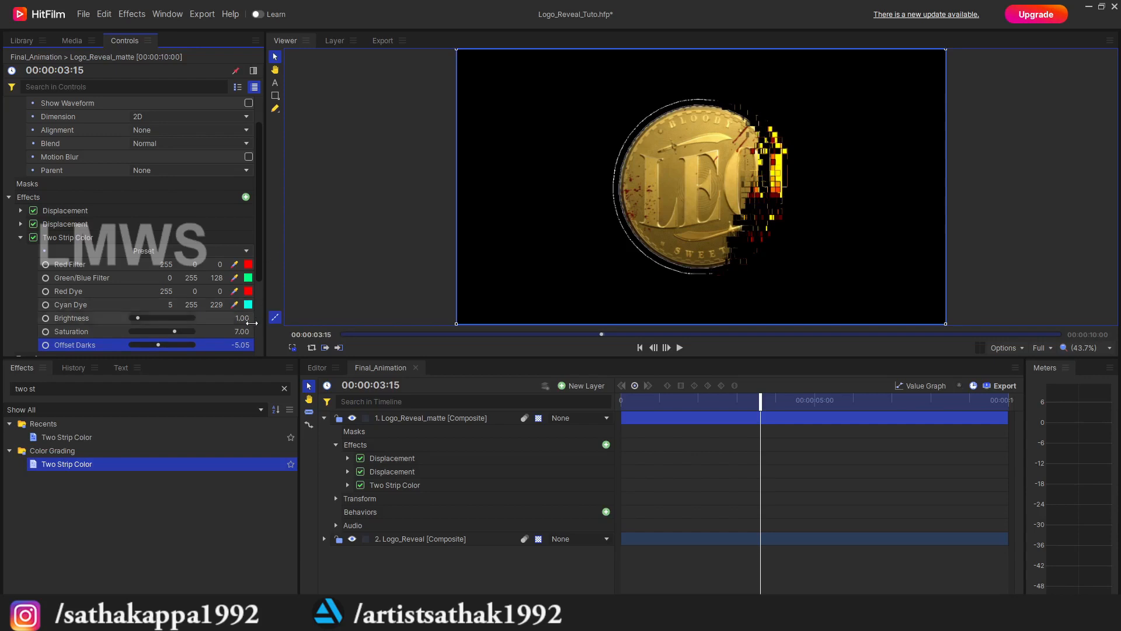
Set the Two Strip Color effect's Red Dye to RGB 115, 255, 0 and its Cyan Dye to RGB 0, 4, 255.
left_click(248, 292)
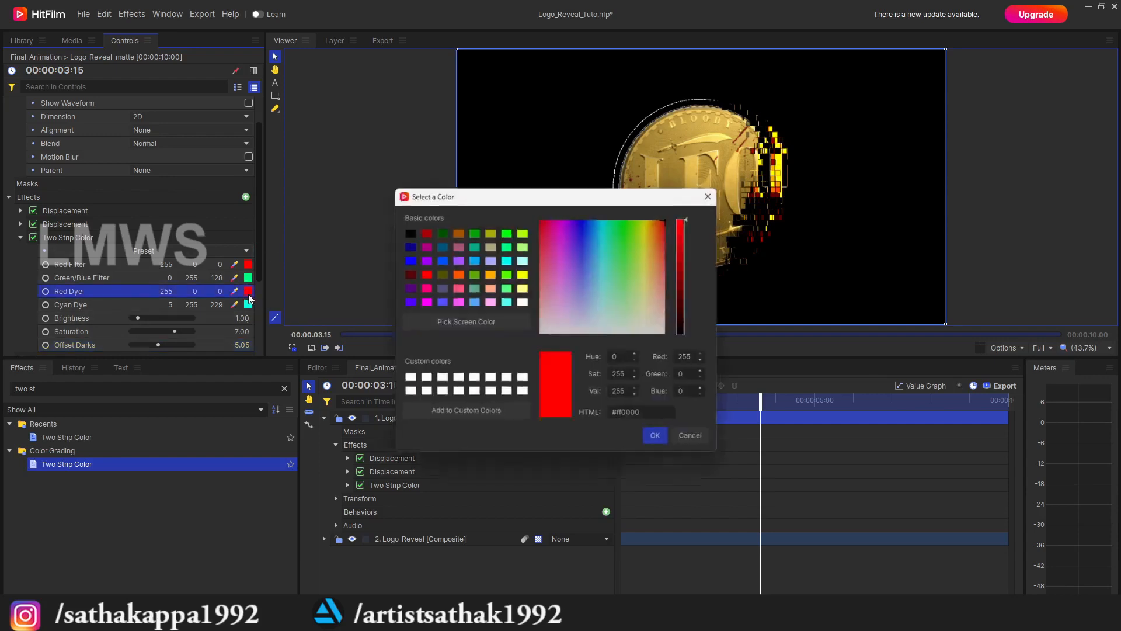
left_click(635, 219)
left_click(659, 439)
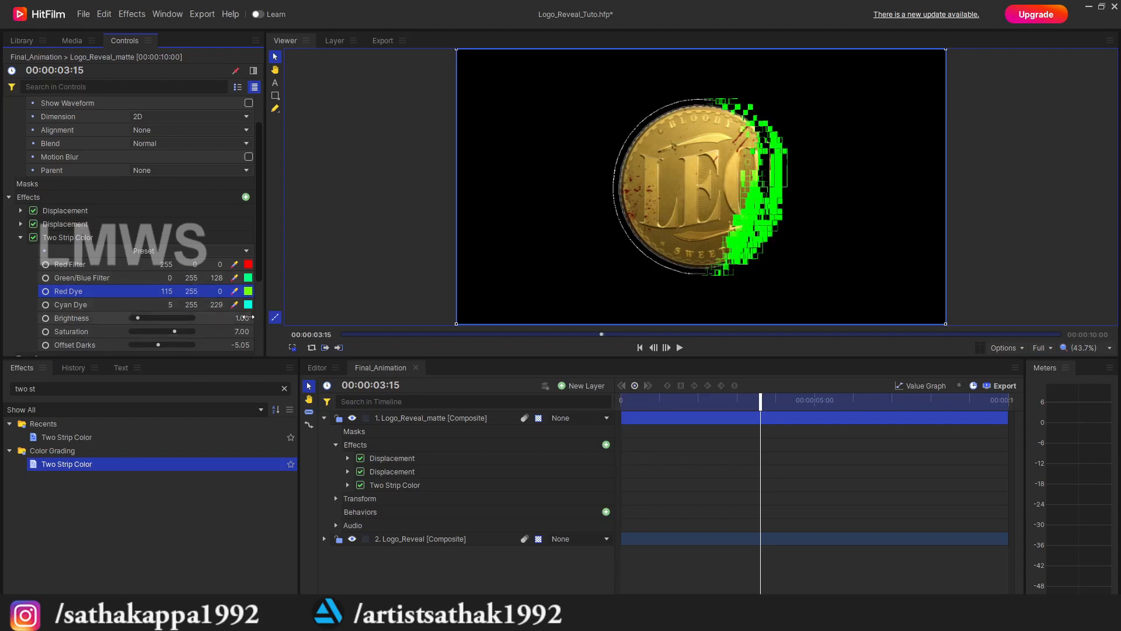
left_click(248, 304)
left_click(587, 221)
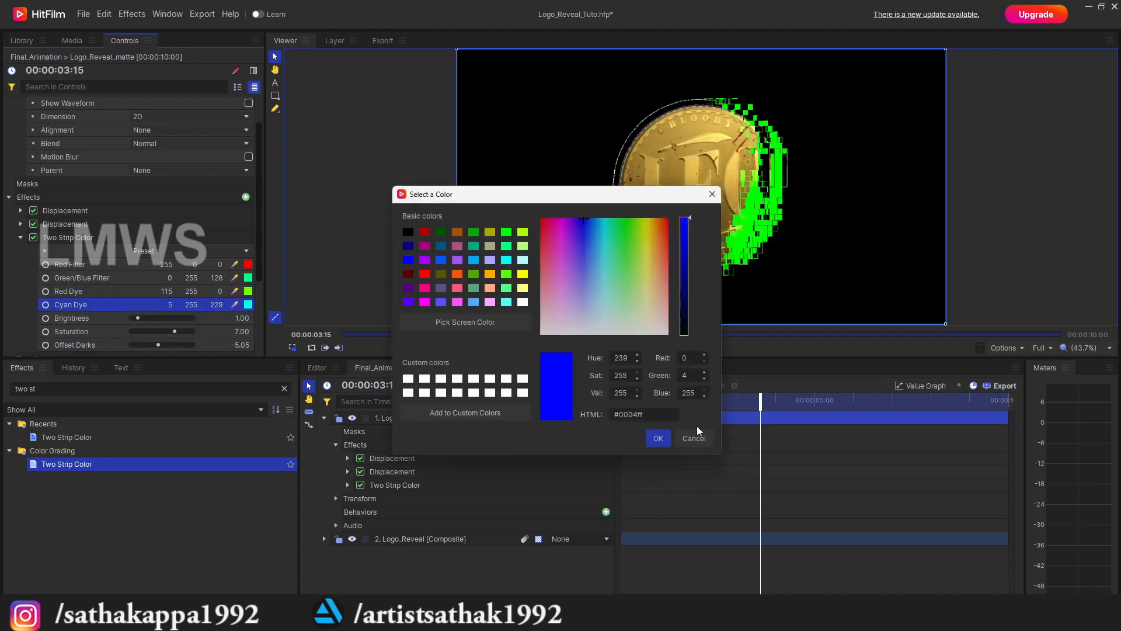
left_click(658, 438)
Play back the tinted mosaic reveal from near the start of the animation, and save the project.
left_click(668, 403)
key("space")
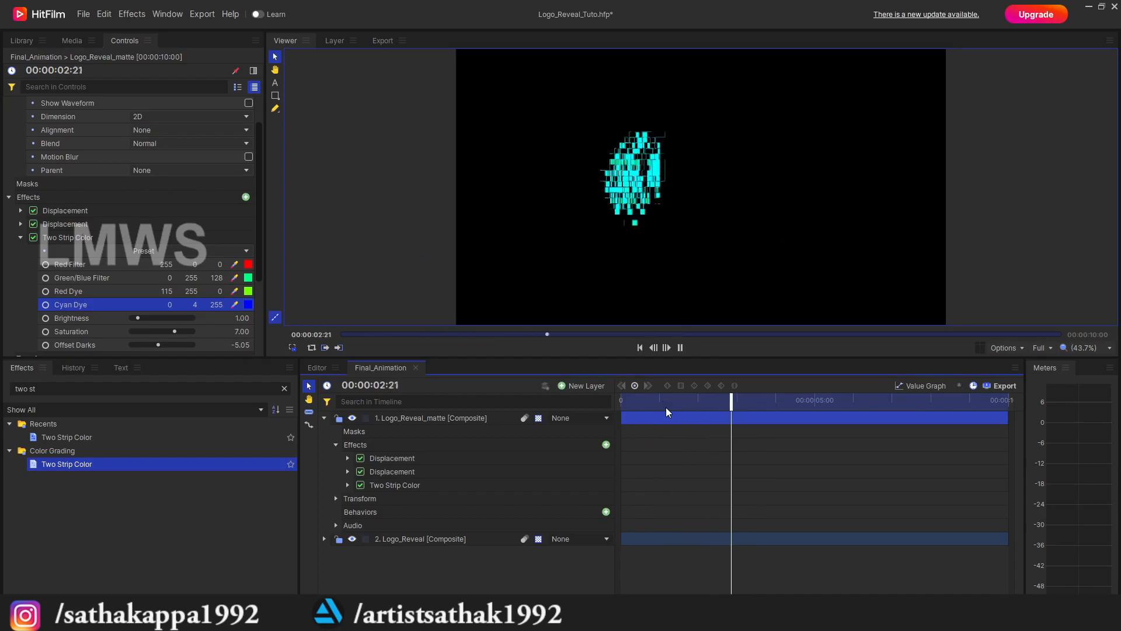
key("space")
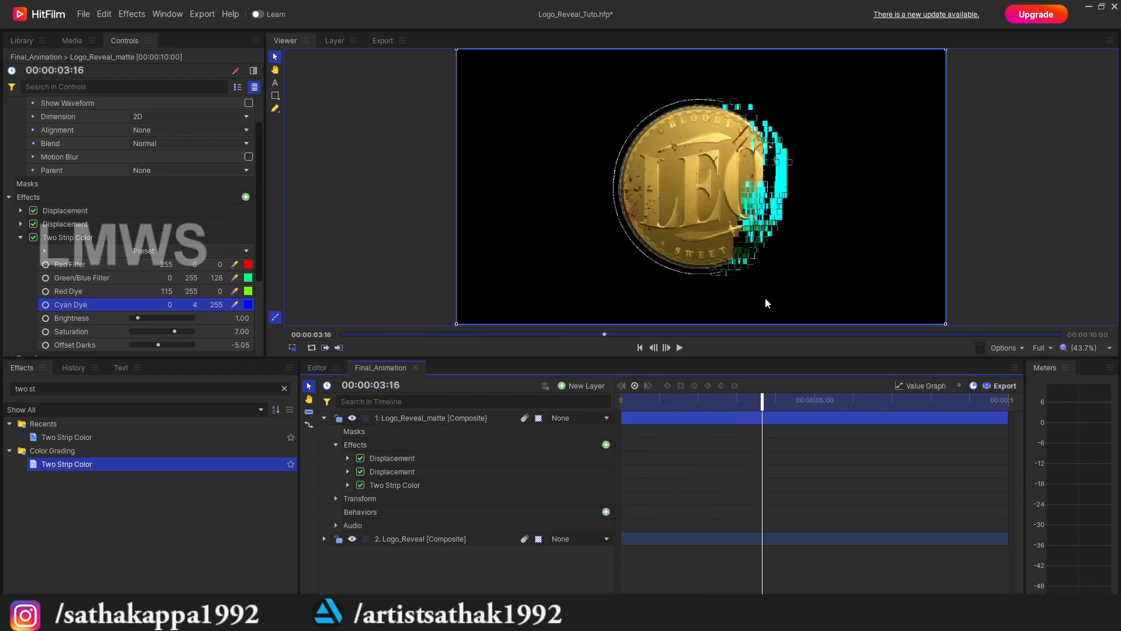
key("space")
key("space")
key("ctrl+s")
Move the playhead to 00:00:03:12 and disable the Two Strip Color effect on Logo_Reveal_matte.
left_click(756, 403)
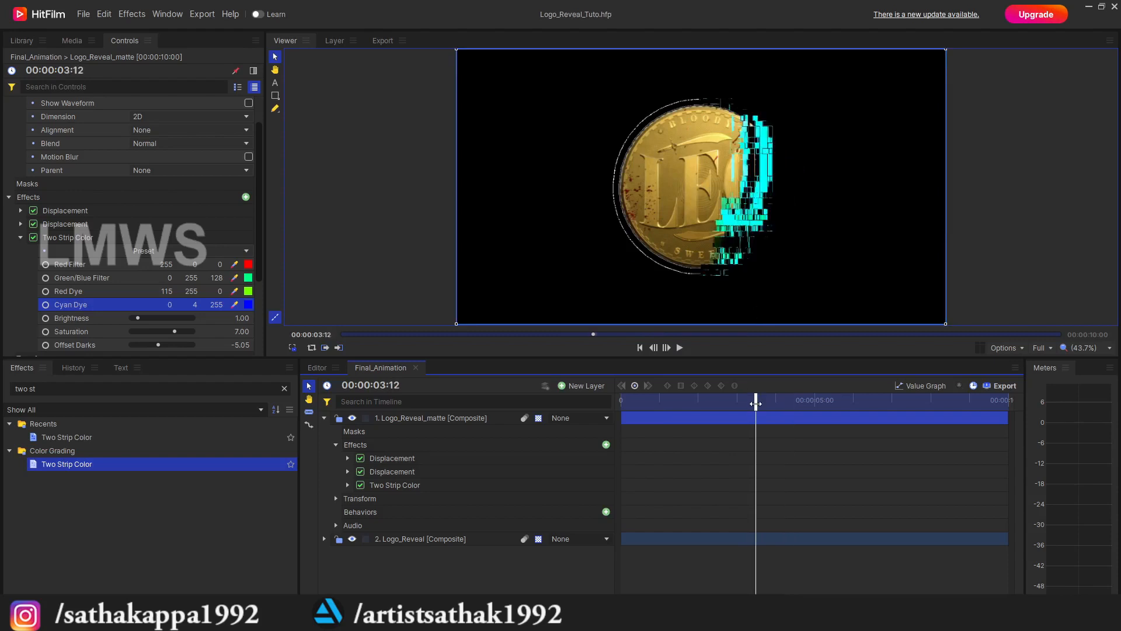
left_click(12, 239)
left_click(21, 237)
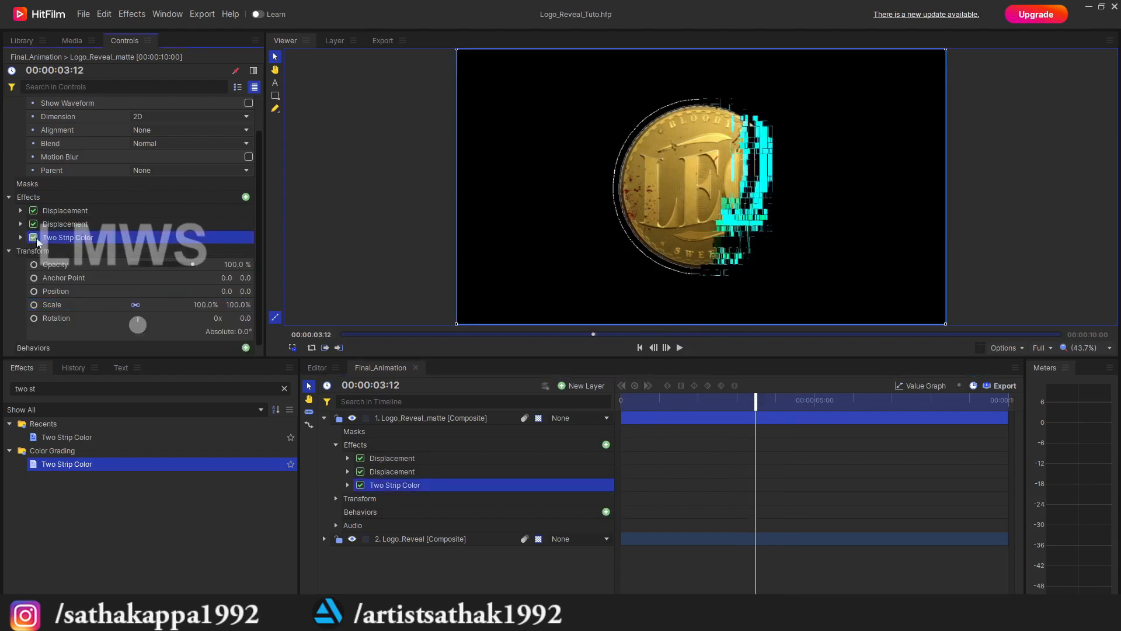
left_click(34, 237)
Find the Three Strip Color effect and apply it to Logo_Reveal_matte below Two Strip Color.
triple_click(111, 387)
type("three")
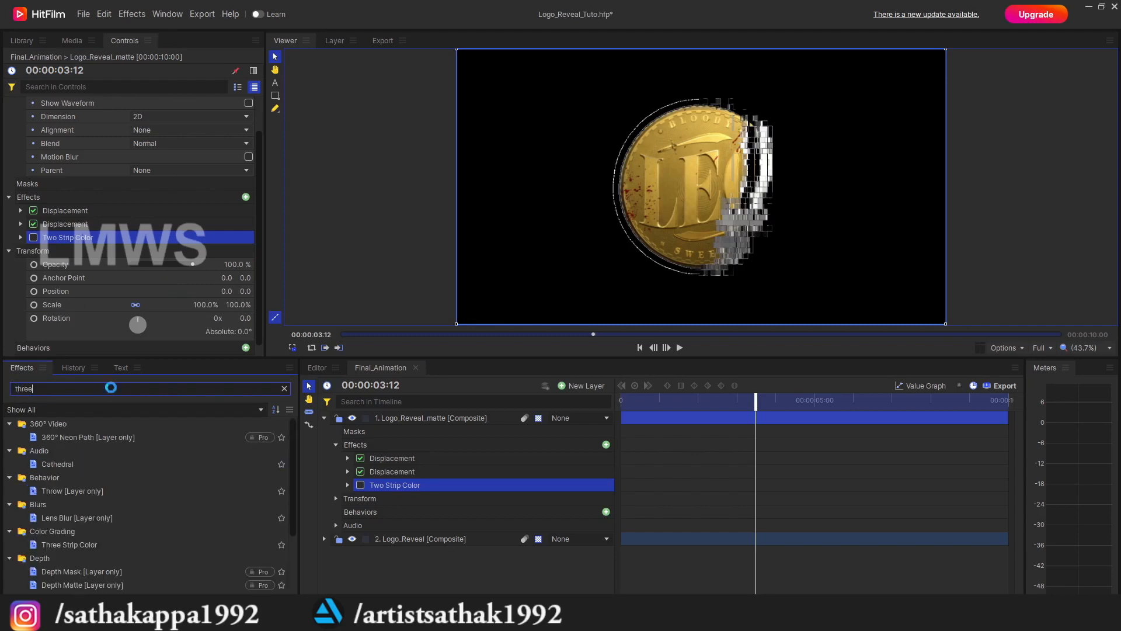
left_click(26, 436)
left_click_drag(403, 511, 412, 493)
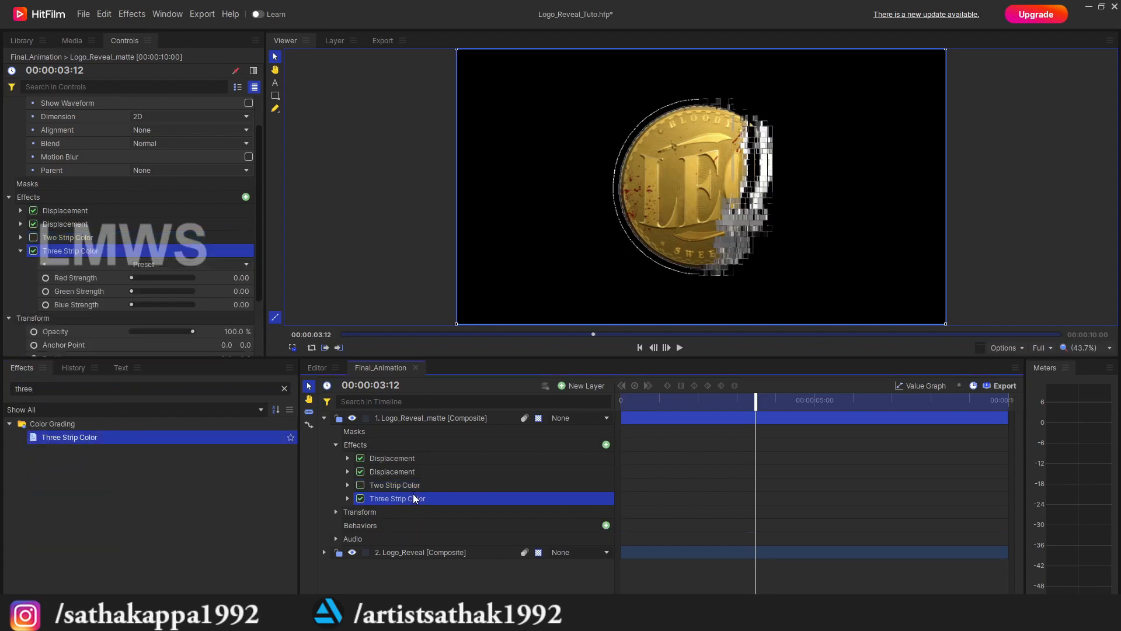
Set the Three Strip Color effect's Red Strength to 0.28, Green Strength to 1.00 and Blue Strength to 0.58.
left_click_drag(134, 280, 224, 298)
left_click_drag(145, 305, 201, 283)
left_click_drag(173, 305, 148, 277)
left_click(162, 276)
Re-enable the Two Strip Color effect on Logo_Reveal_matte and move Three Strip Color above it in the effect order.
left_click(33, 237)
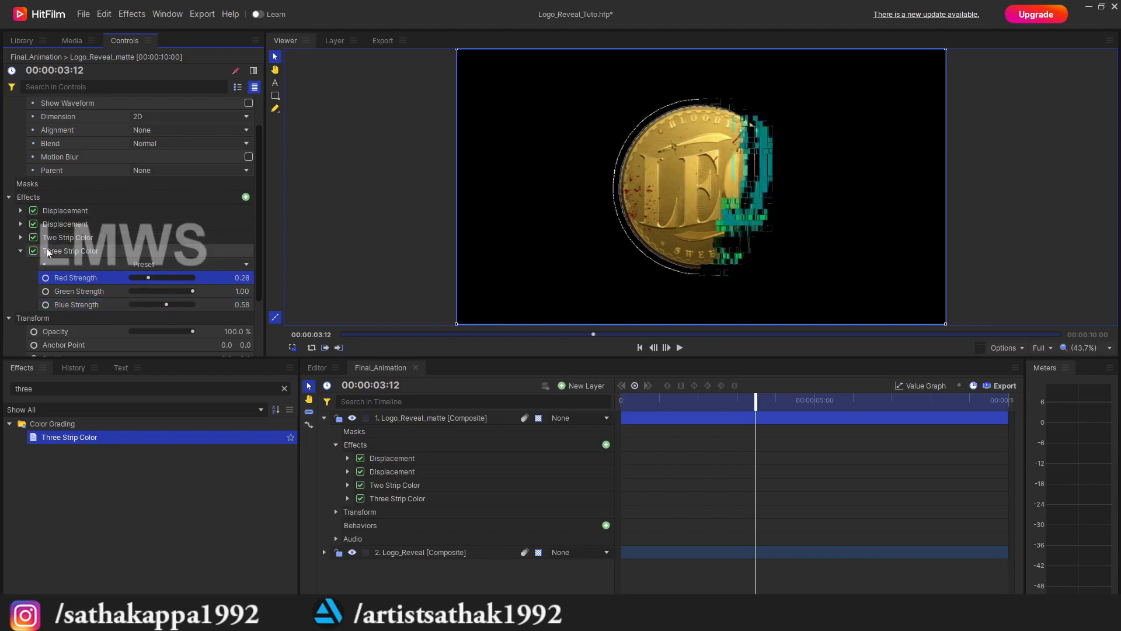
left_click(20, 251)
left_click_drag(44, 251, 85, 236)
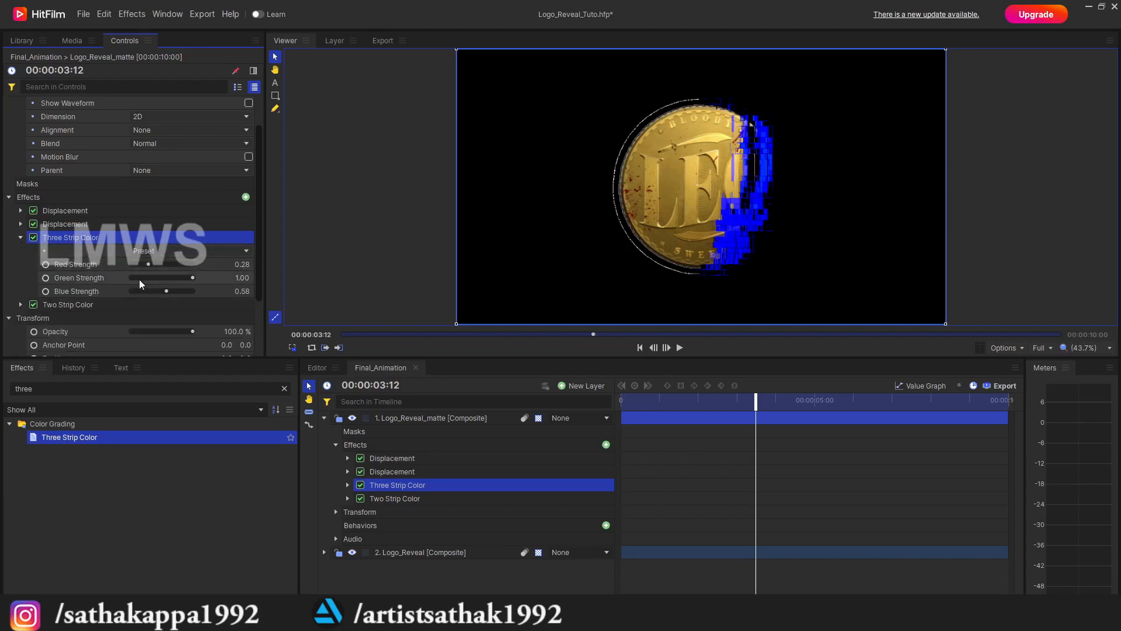
Try a Green Strength of 0.79 on Three Strip Color, and delete that effect from Logo_Reveal_matte.
left_click(180, 277)
left_click(33, 237)
left_click(70, 238)
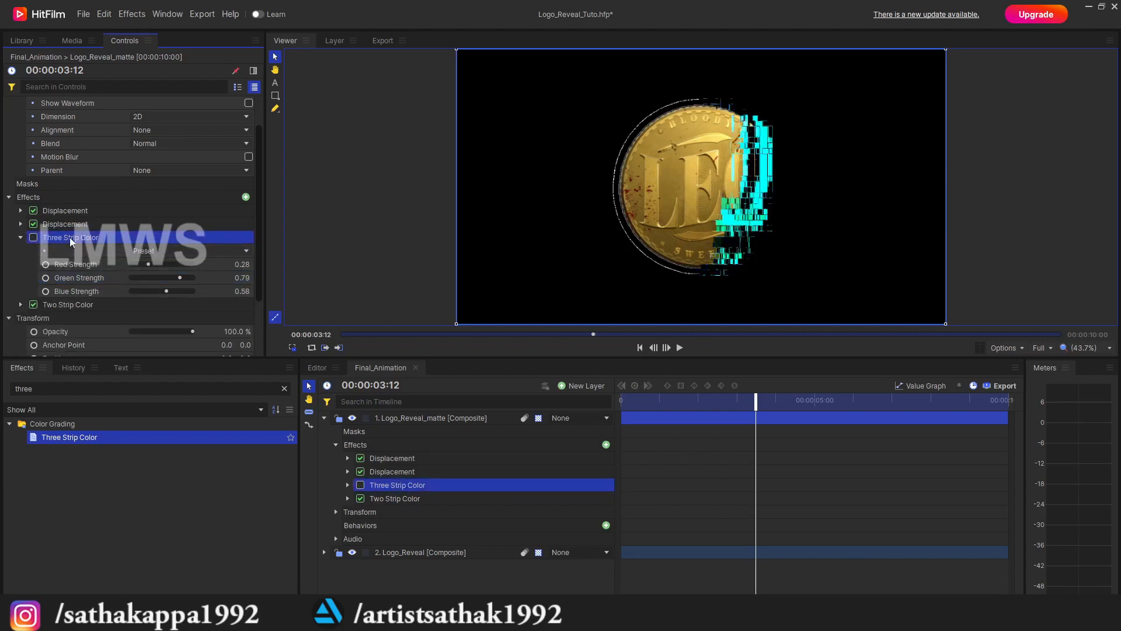
key("Delete")
Save the project with the playhead at 00:00:03:14, and add a Glow effect to Logo_Reveal_matte below Two Strip Color.
mouse_move(749, 396)
left_mouse_down()
mouse_move(738, 397)
mouse_move(759, 398)
left_mouse_up()
key("ctrl+s")
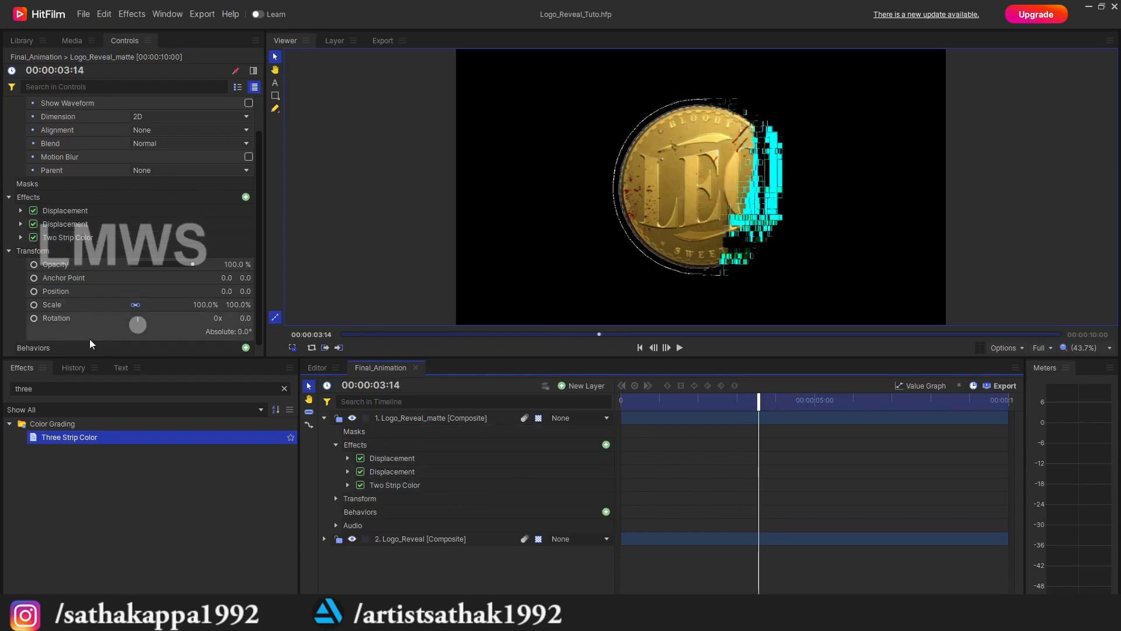
double_click(78, 389)
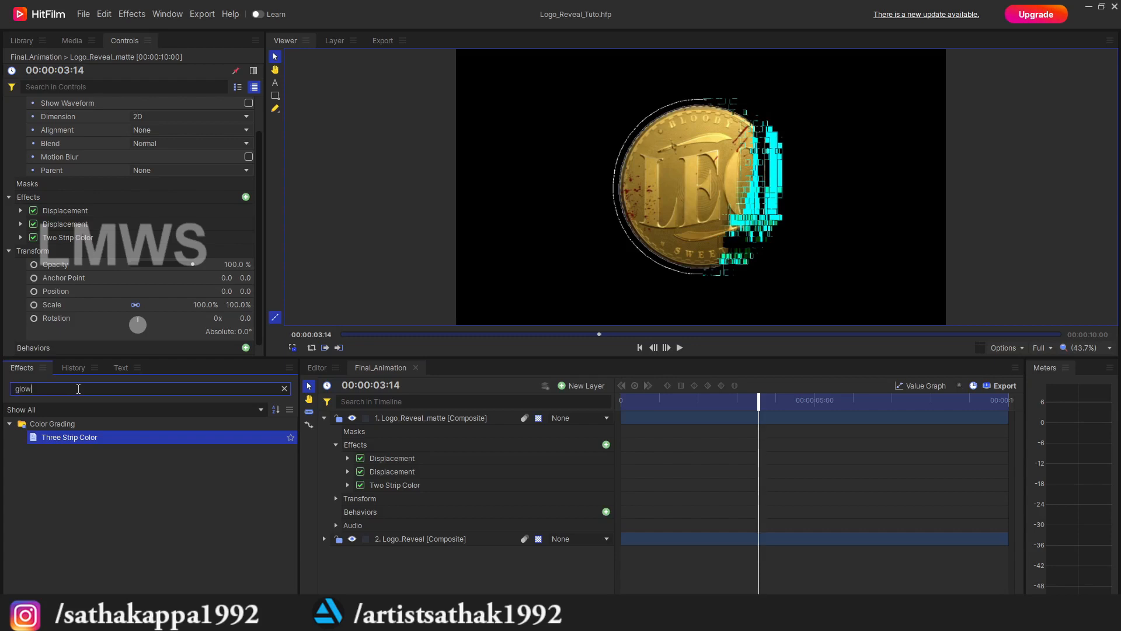
scroll(57, 570, "down", 1)
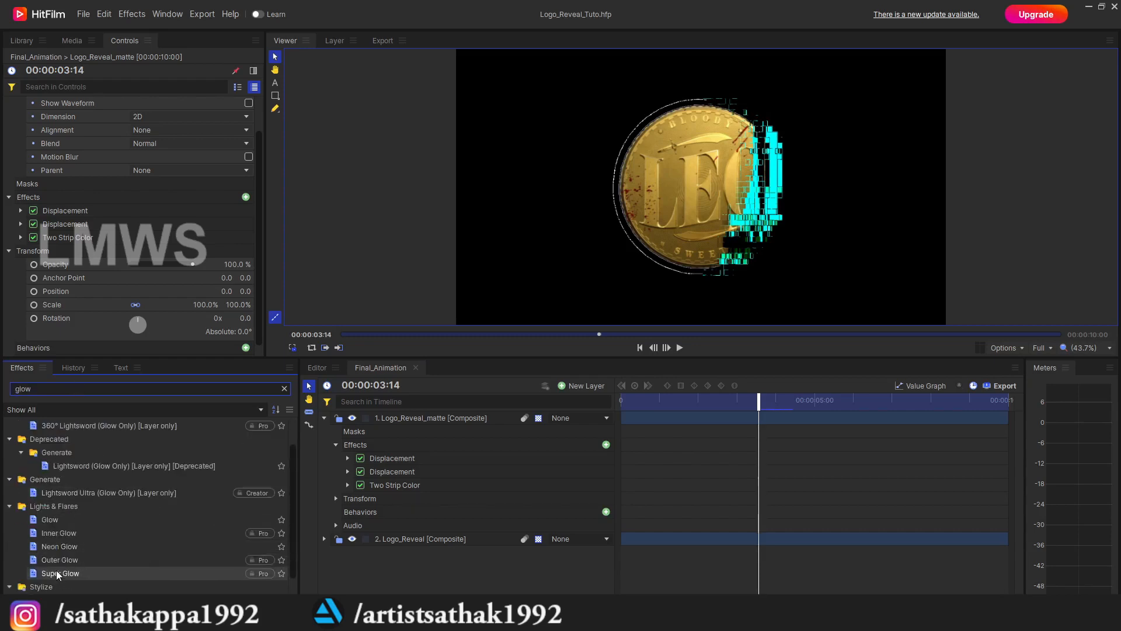
left_click_drag(51, 520, 391, 504)
Set the Glow effect's Intensity to 0.6, Threshold to 3.0% and Radius to 87.0 px.
scroll(82, 251, "down", 1)
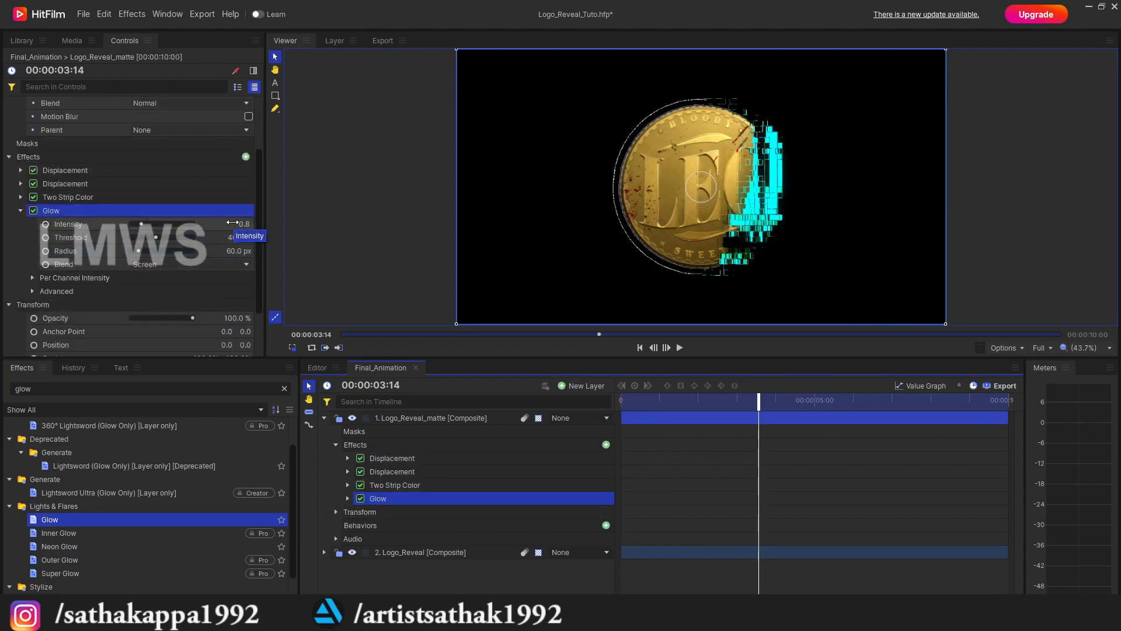
left_click(250, 225)
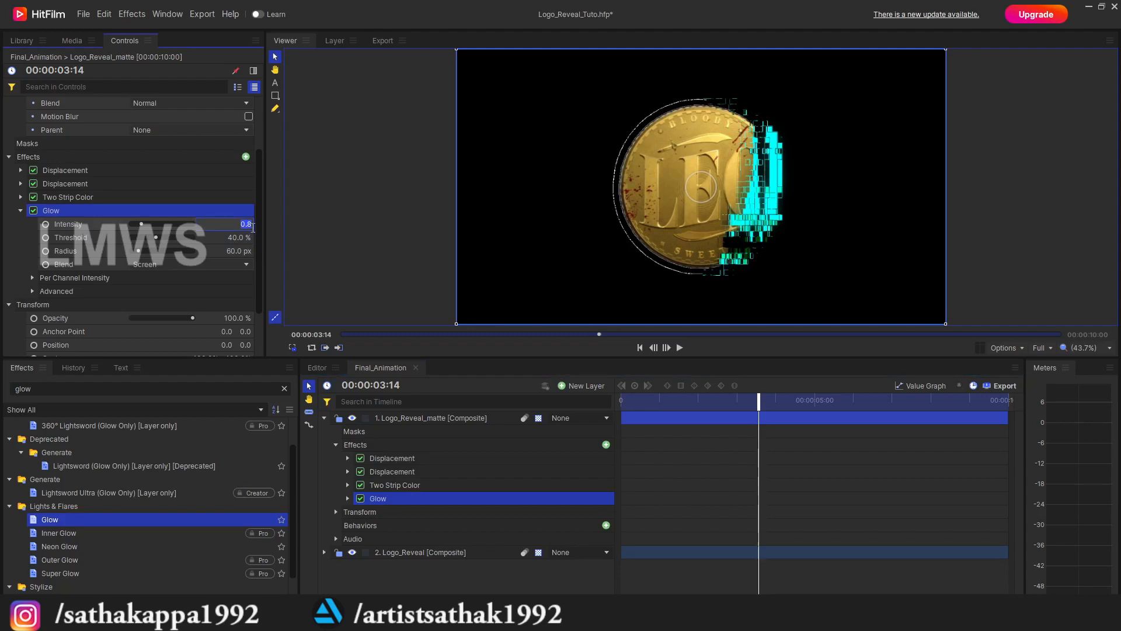
type("0.6")
key("Return")
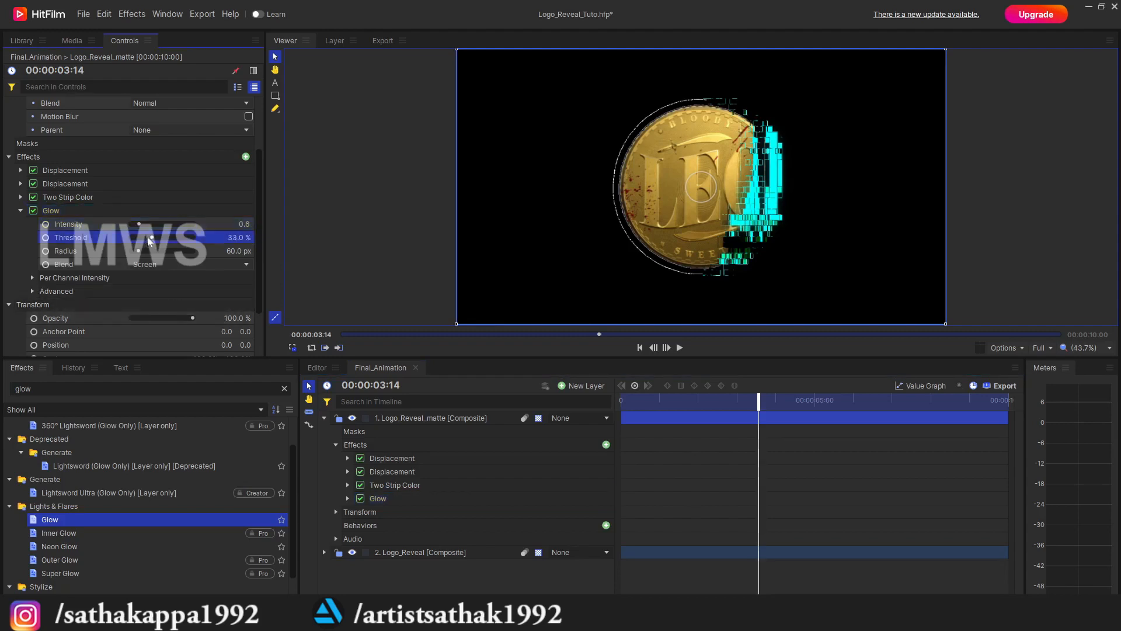
left_click_drag(132, 234, 142, 253)
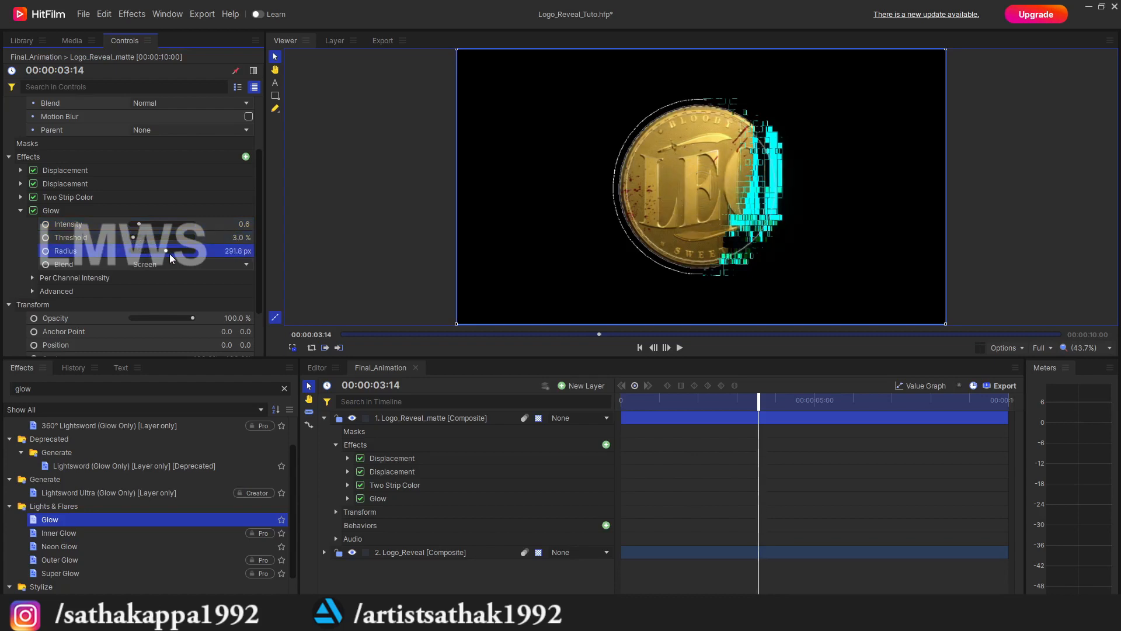
left_click(36, 210)
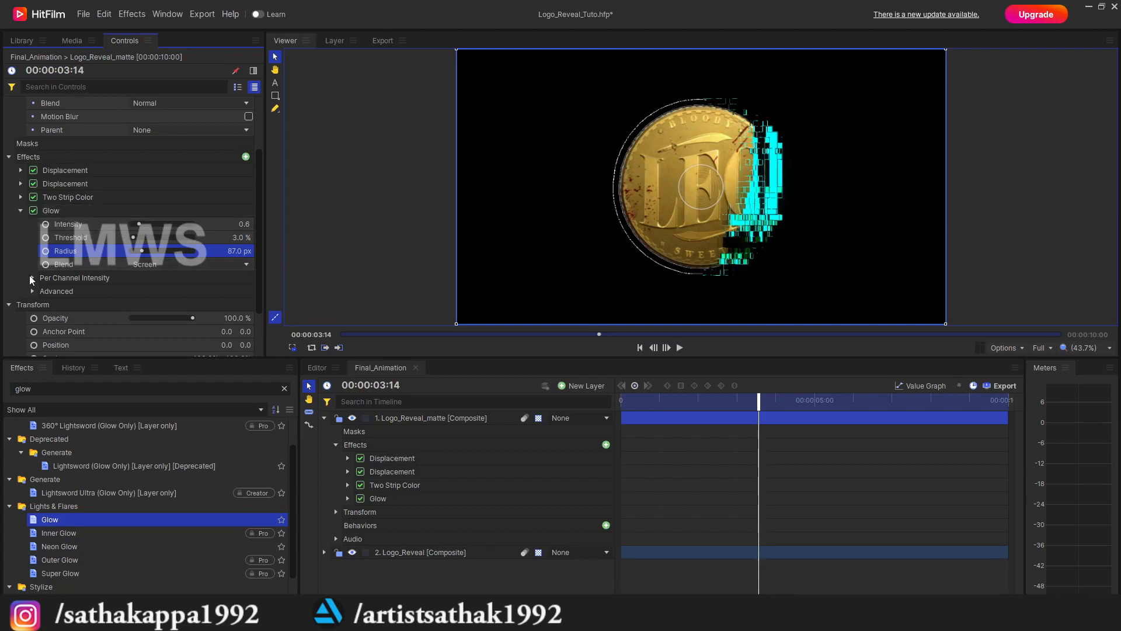
Duplicate the Glow effect twice on Logo_Reveal_matte to stack three glows.
left_click(20, 212)
left_click(52, 228)
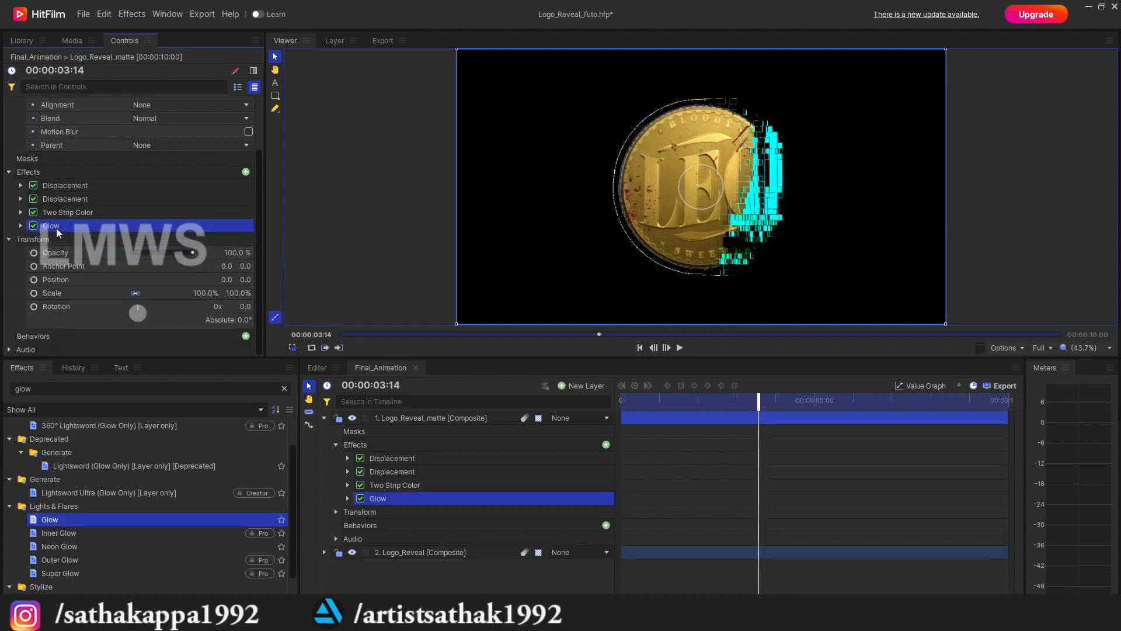
key("ctrl+d")
key("ctrl+d")
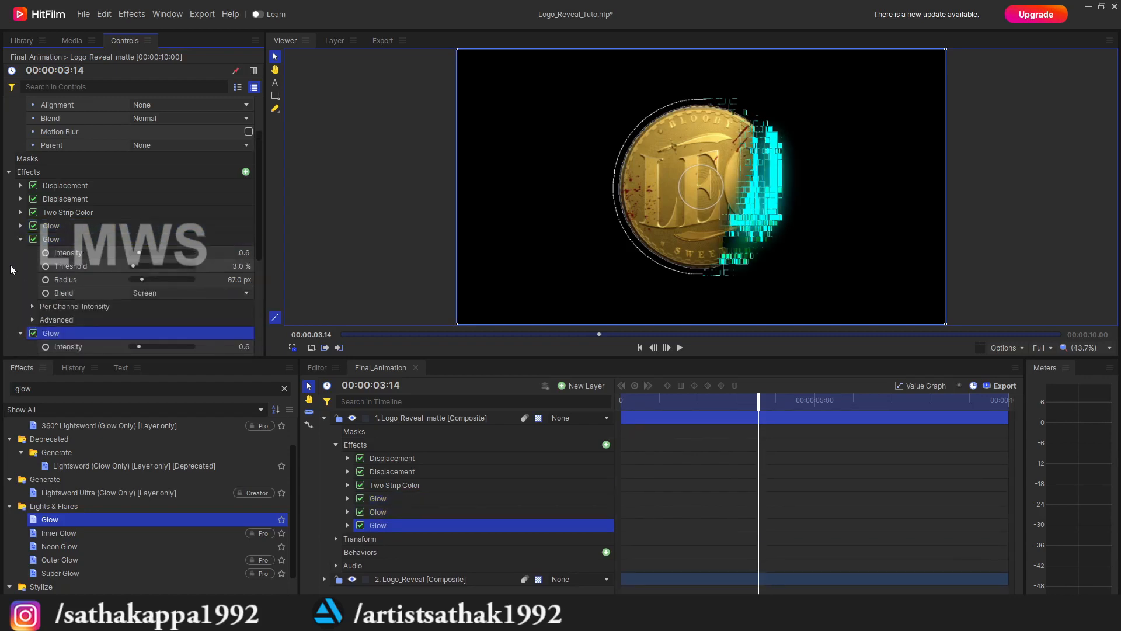
Set the Intensity of the first, second and third Glow effects to 0.4, 0.5 and 0.6 respectively.
left_click_drag(139, 252, 138, 252)
left_click(20, 333)
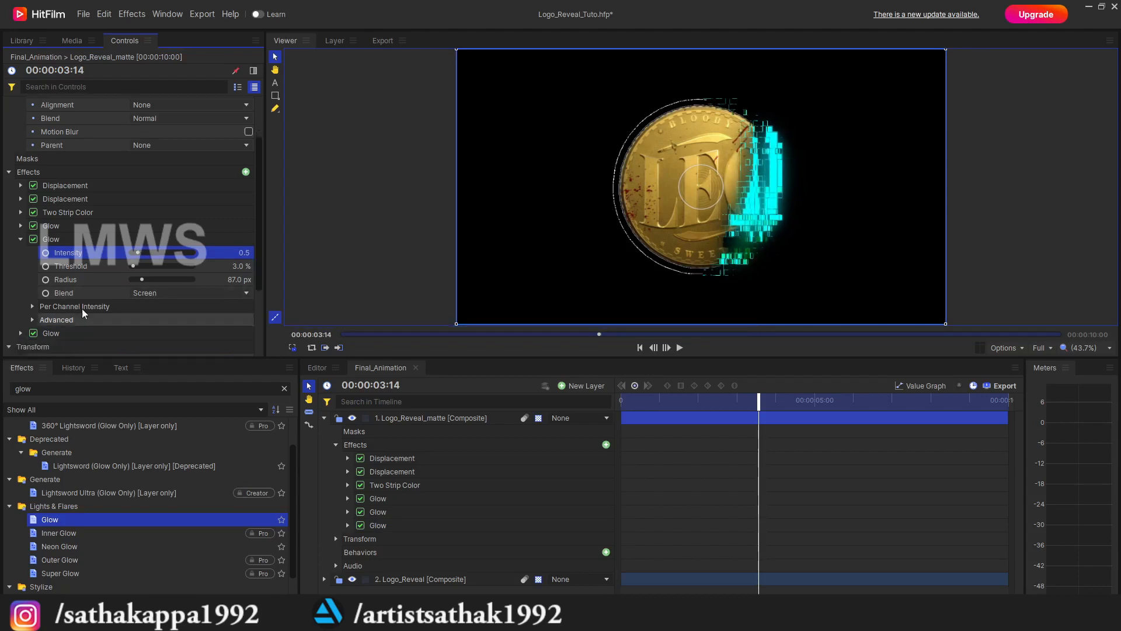
left_click(21, 333)
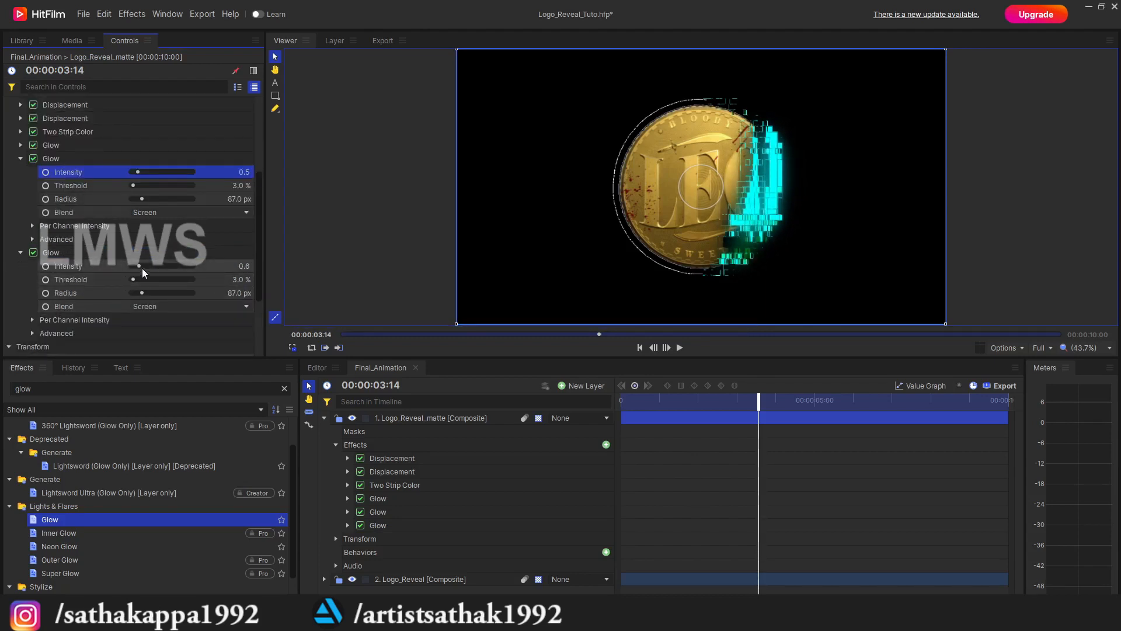
left_click(142, 267)
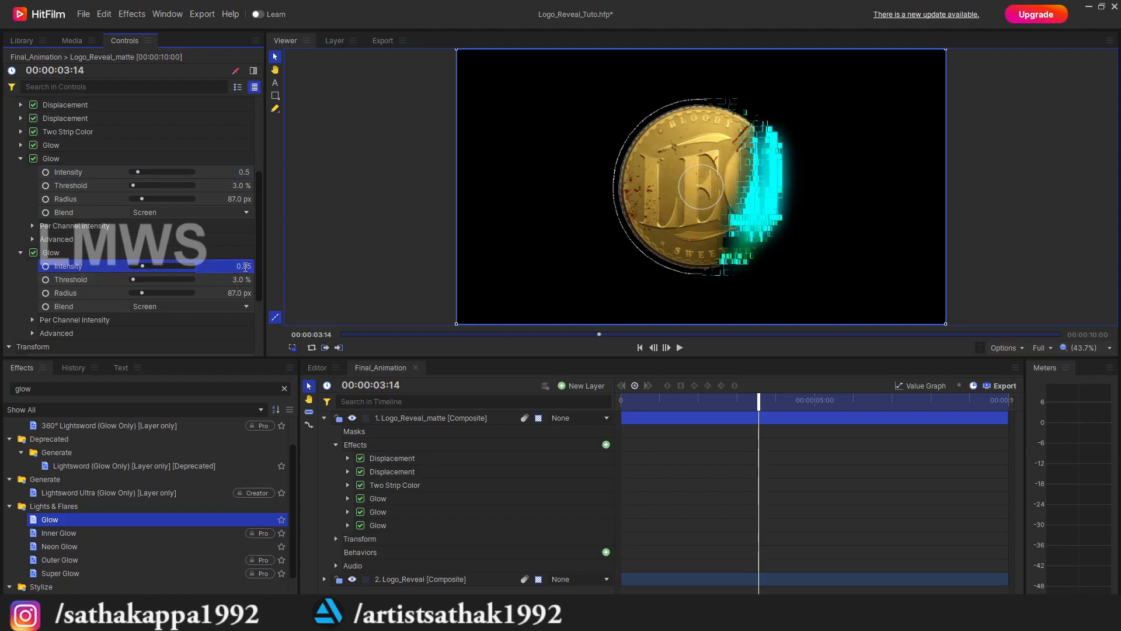
type("0.6")
key("Return")
left_click(20, 146)
left_click(245, 159)
type("0.4")
key("Return")
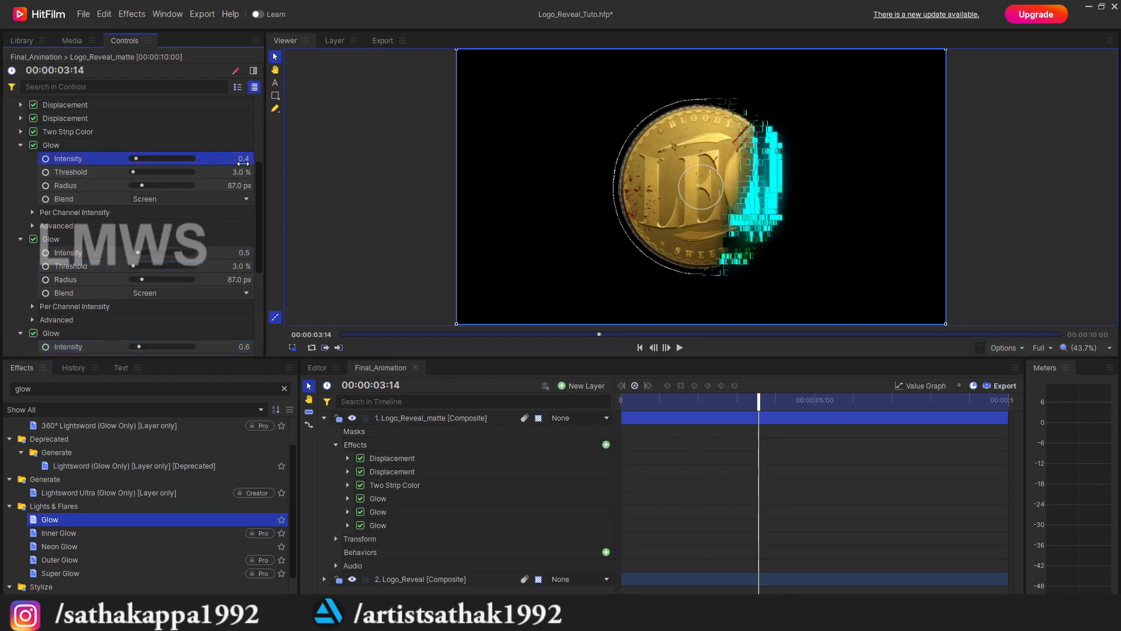
Save the project and play back the glowing mosaic reveal in Final_Animation.
key("ctrl+s")
left_click(704, 406)
key("space")
key("space")
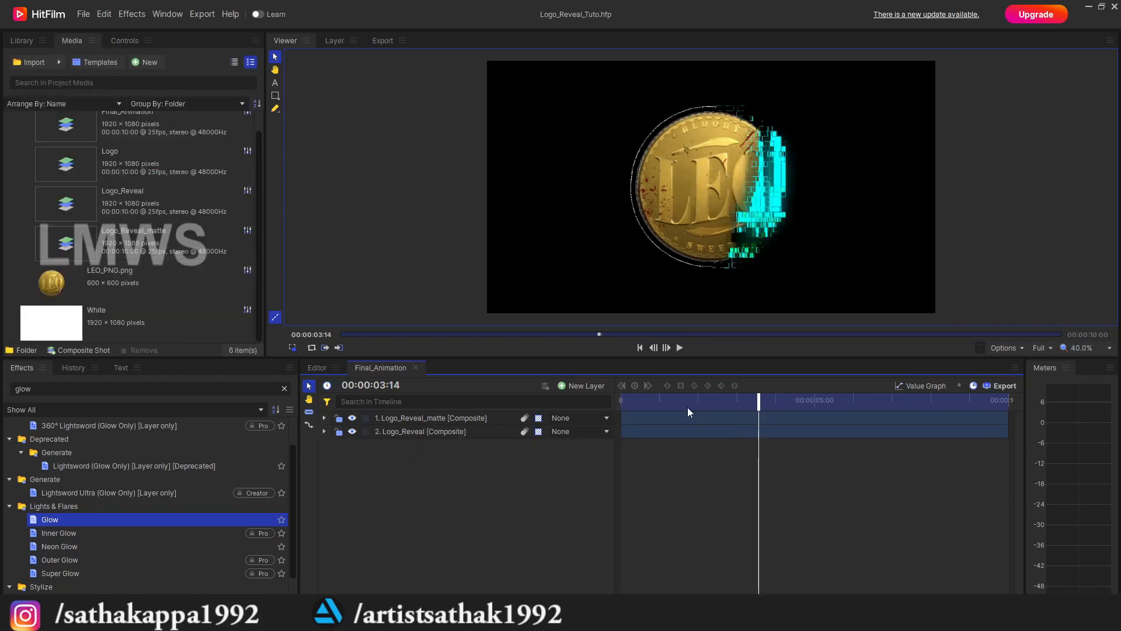
left_click_drag(689, 408, 733, 401)
key("space")
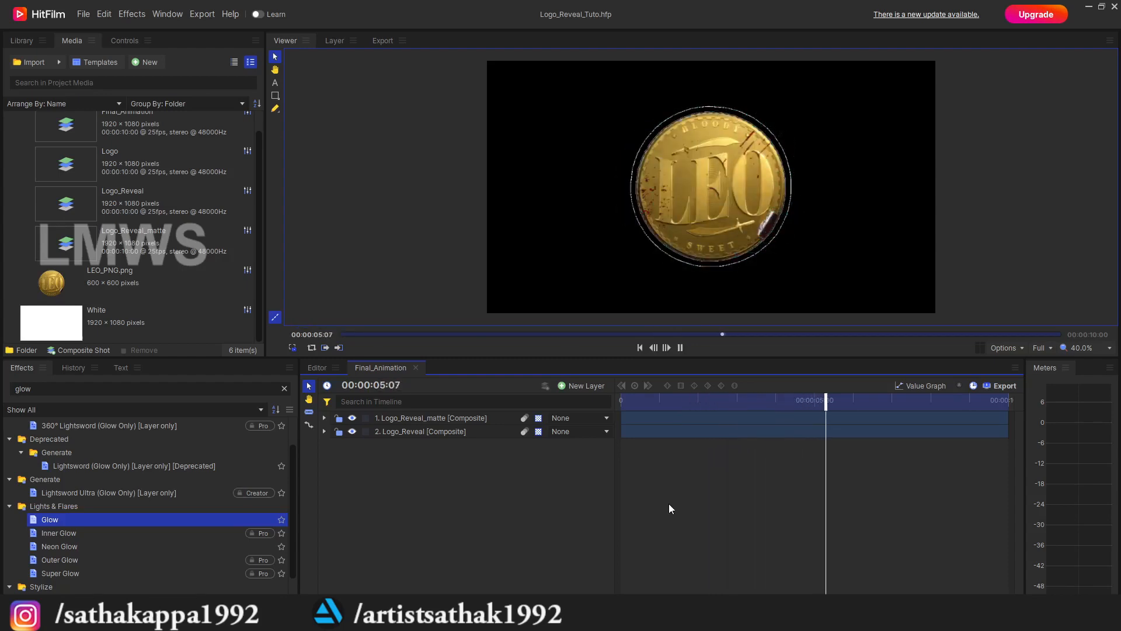
Select Logo_Reveal_matte in the project media and turn on looped playback for Final_Animation.
left_click(146, 161)
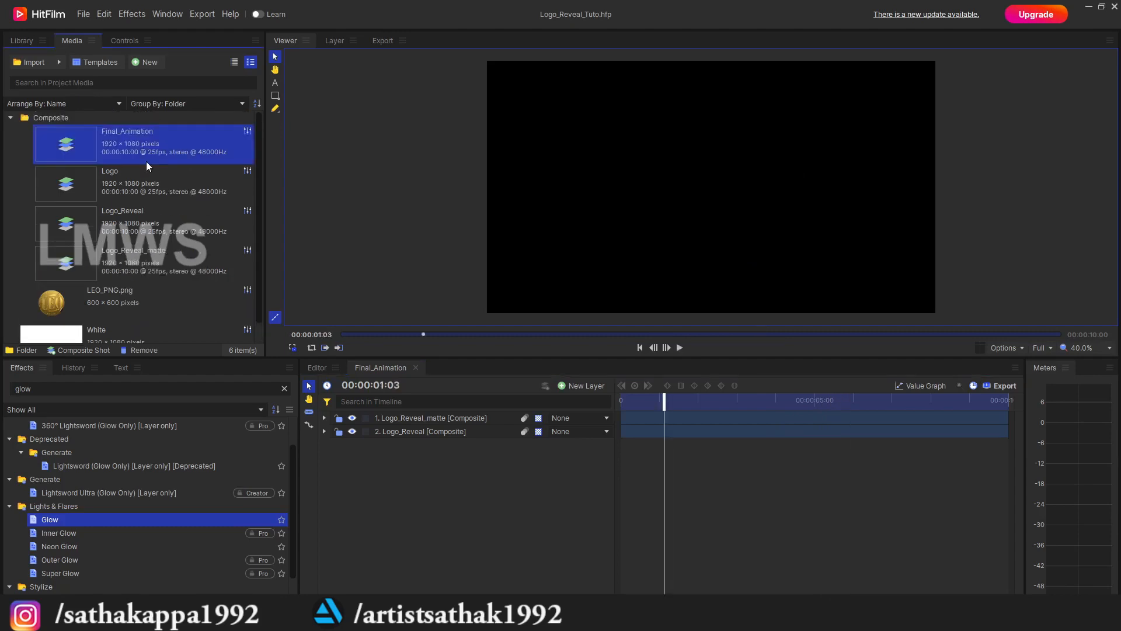
left_click_drag(146, 161, 140, 271)
left_click(310, 348)
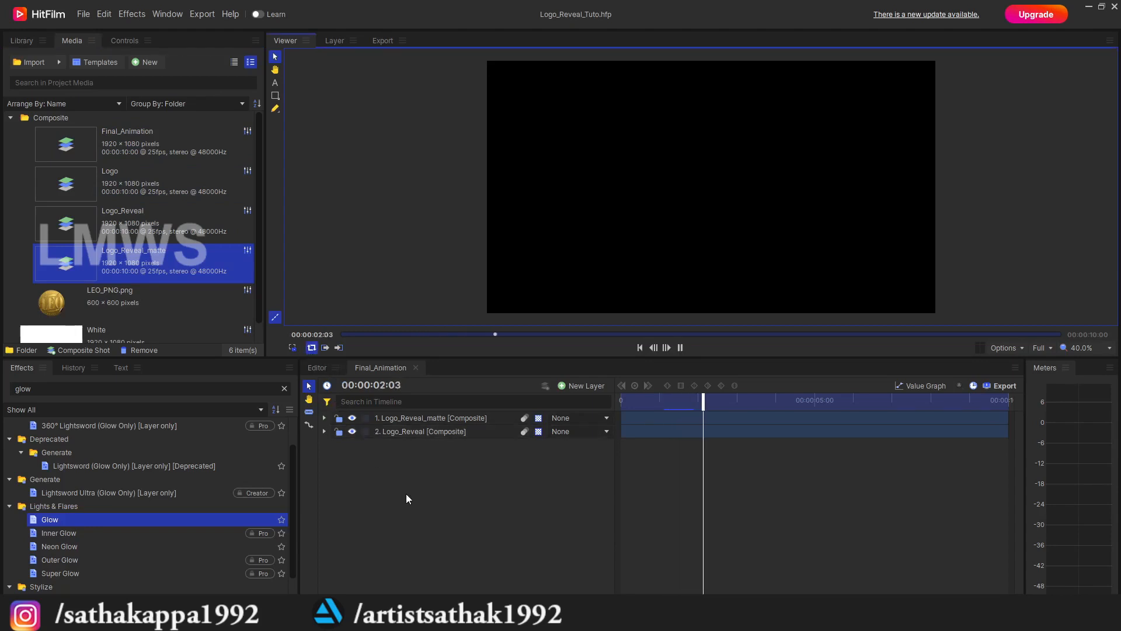